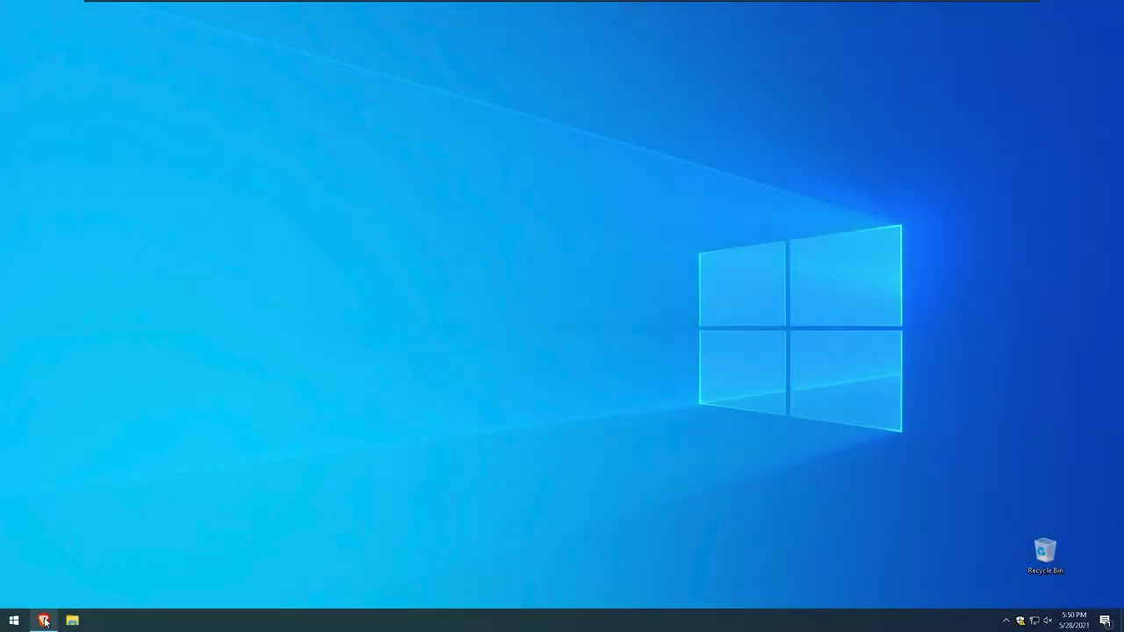
- Search the web in Brave for "windows 7 cursor deviantart" and open the Windows 7 cursor pack for XP page
{"action": "left_click", "coordinate": [43, 620]}
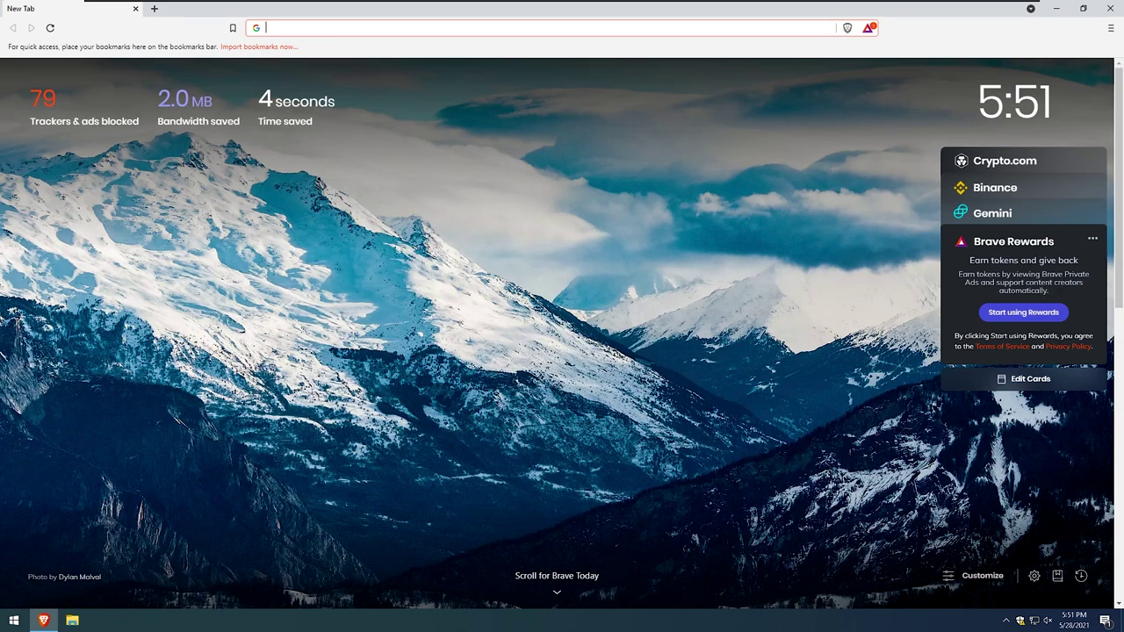
{"action": "type", "text": "windows 7 "}
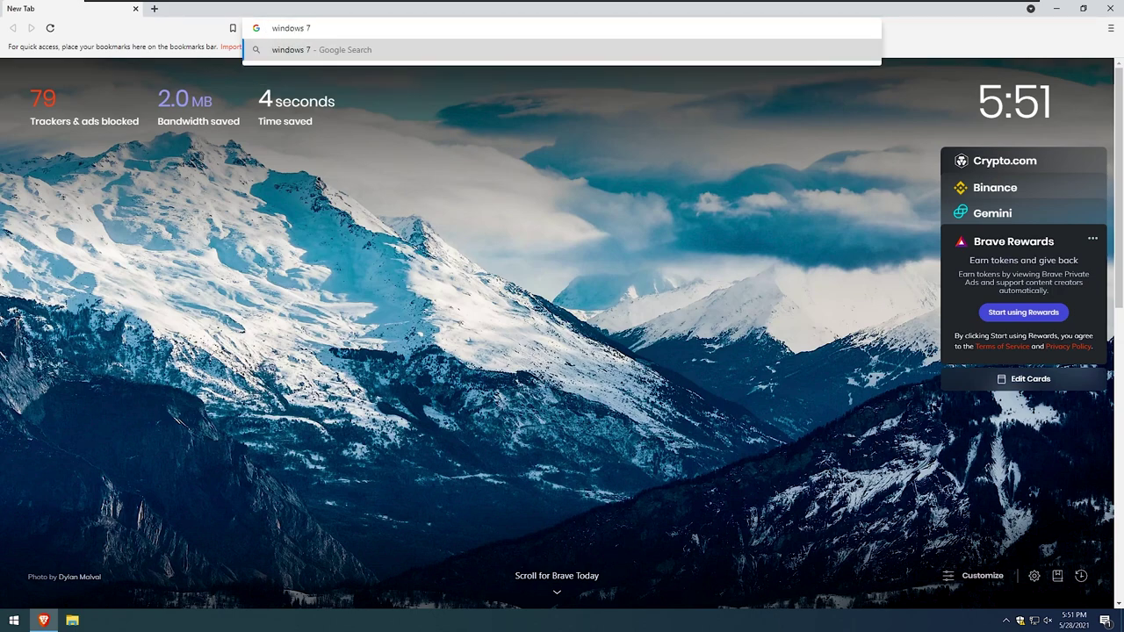
{"action": "type", "text": "cursor devian"}
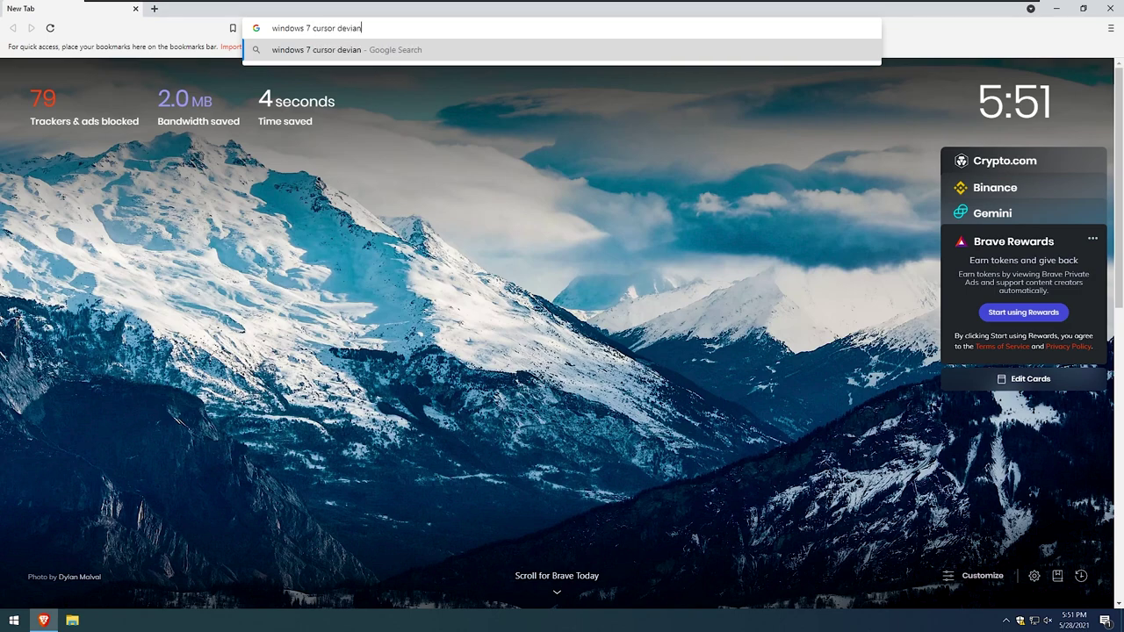
{"action": "type", "text": "tart"}
{"action": "key", "text": "Return"}
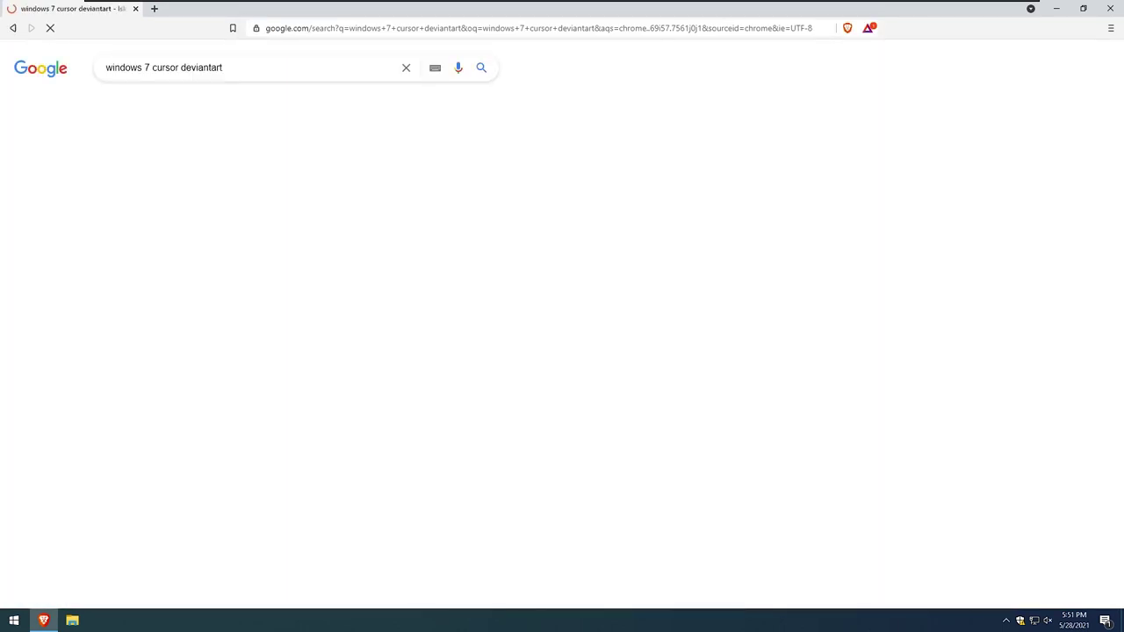
{"action": "left_click", "coordinate": [413, 169]}
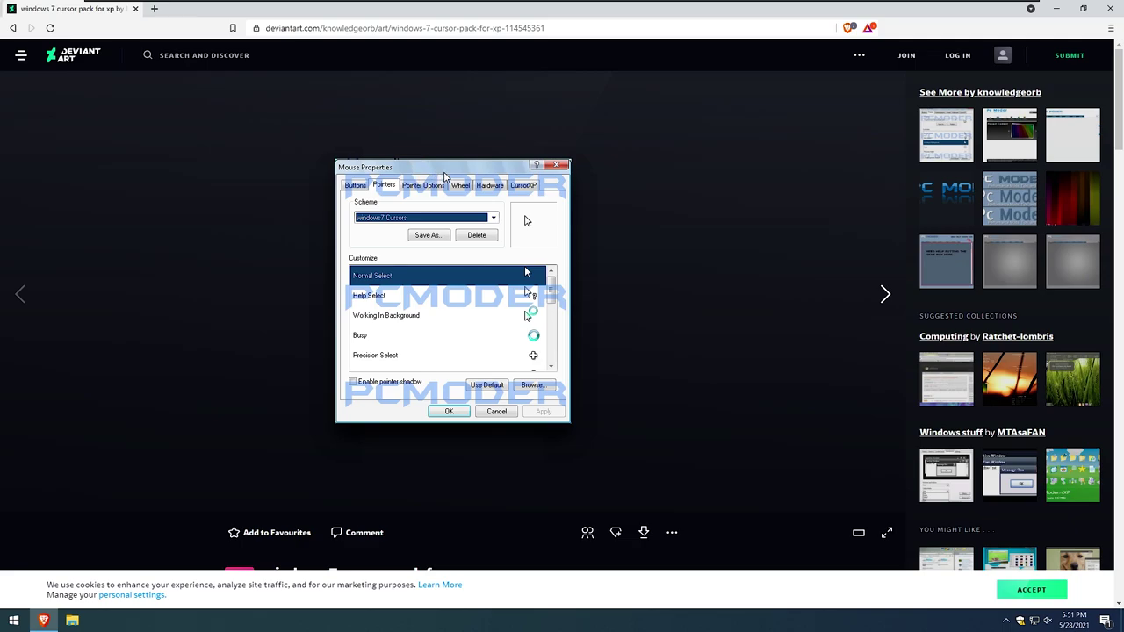
- Log in to DeviantArt with the account's username and password
{"action": "left_click", "coordinate": [963, 56]}
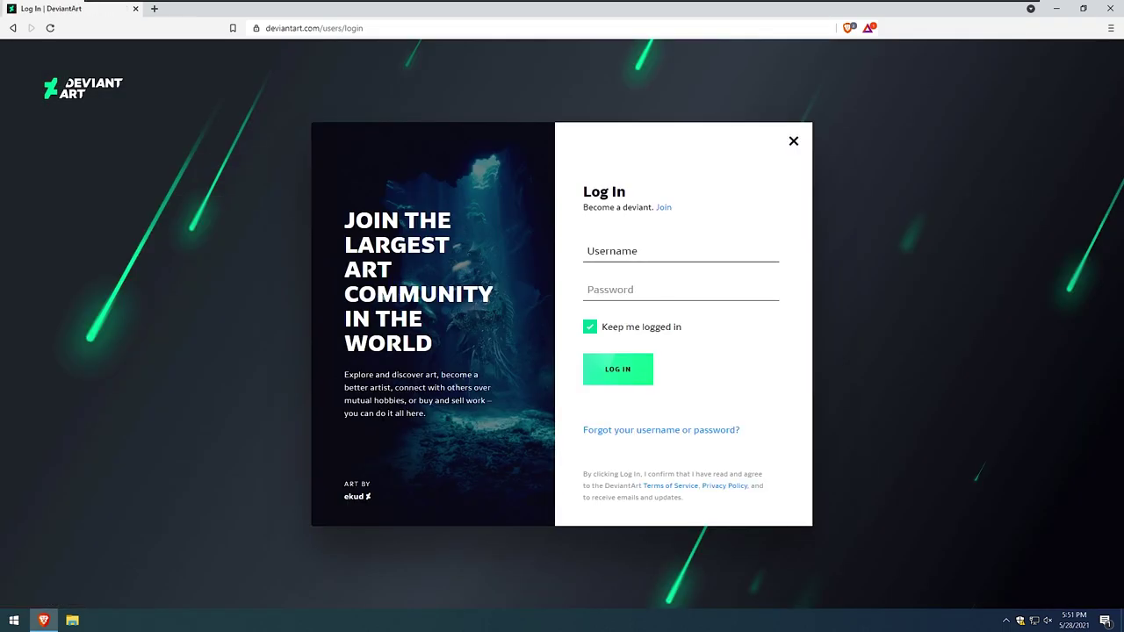
{"action": "left_click", "coordinate": [642, 264]}
{"action": "left_click", "coordinate": [631, 286]}
{"action": "left_click", "coordinate": [628, 357]}
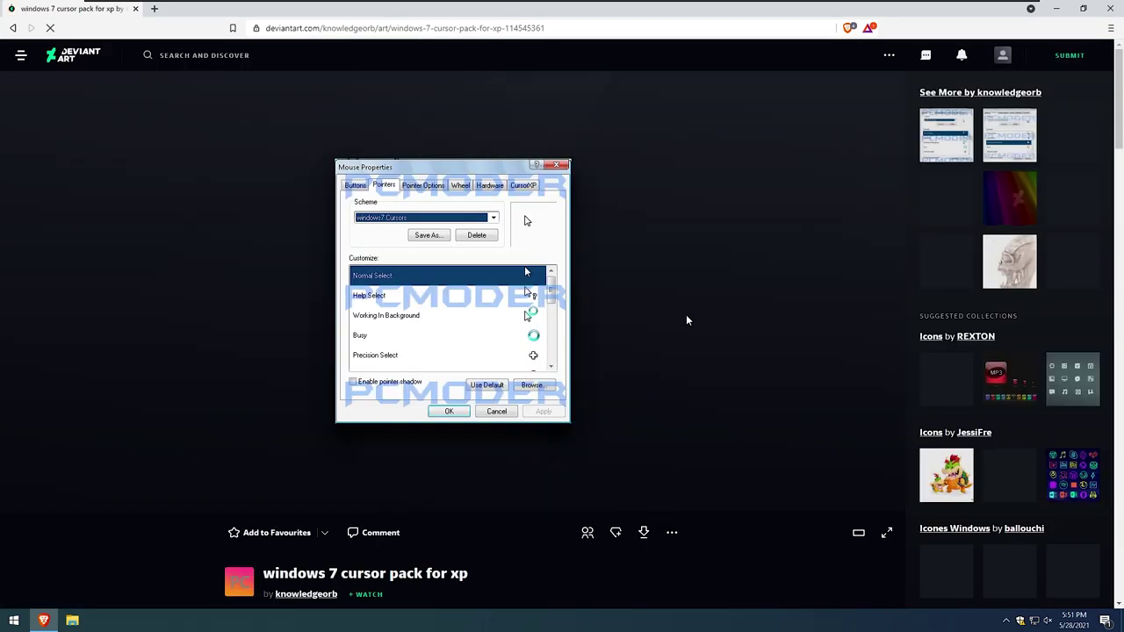
- Download the Windows 7 cursor pack zip file and minimize the browser
{"action": "left_click", "coordinate": [644, 533]}
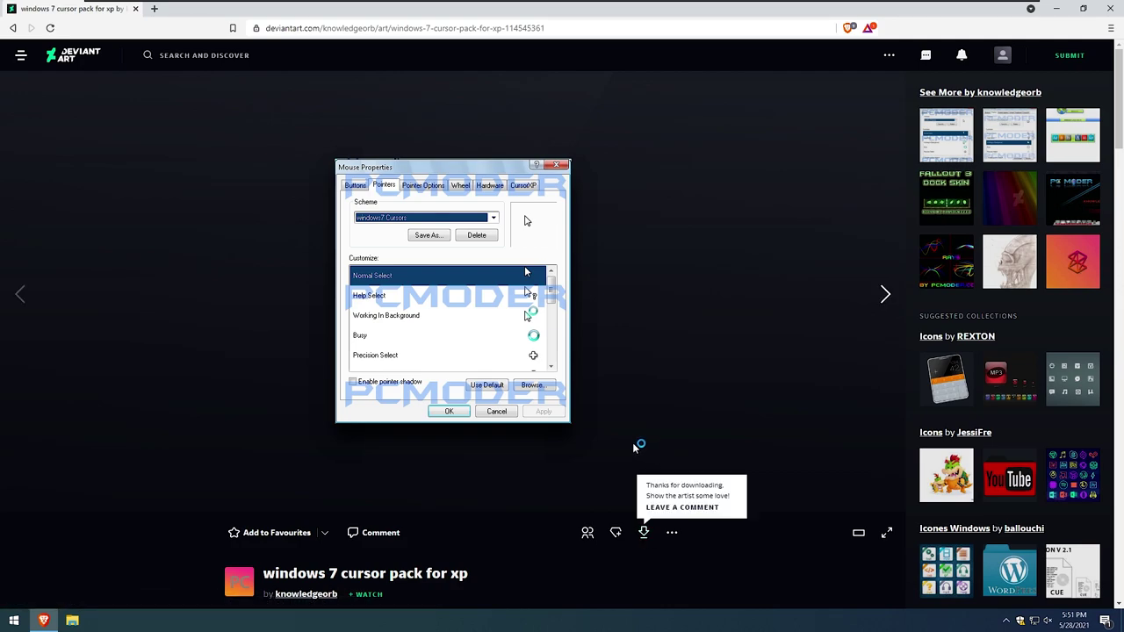
{"action": "left_click", "coordinate": [406, 261]}
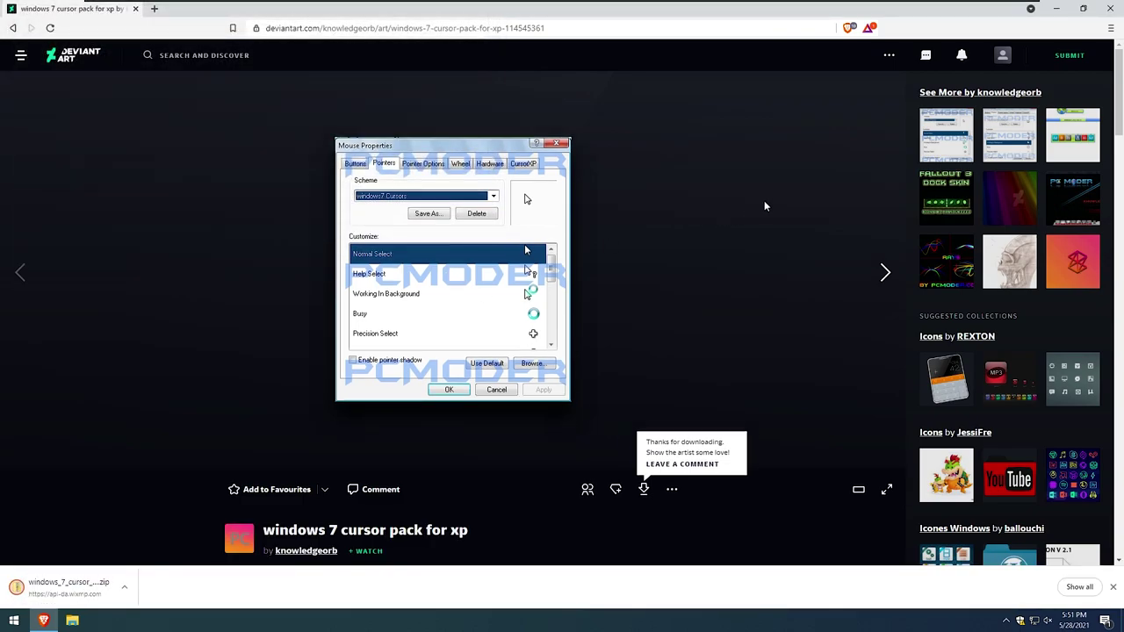
{"action": "left_click", "coordinate": [1057, 8]}
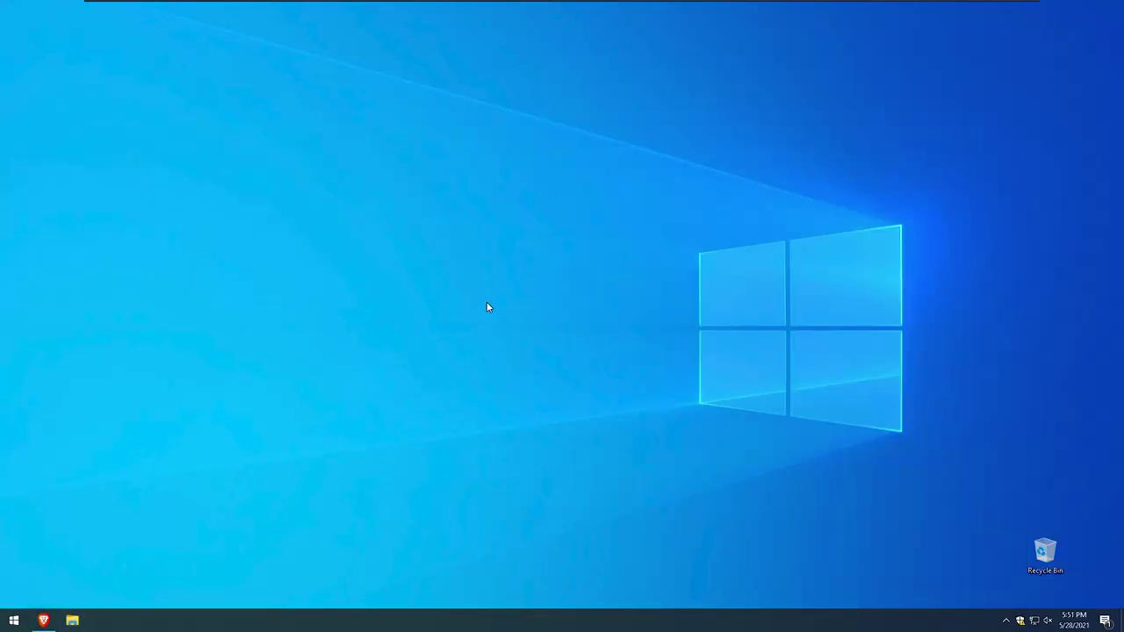
- Extract the downloaded Windows 7 cursor pack zip inside the Downloads folder using File Explorer
{"action": "key", "text": "super+e"}
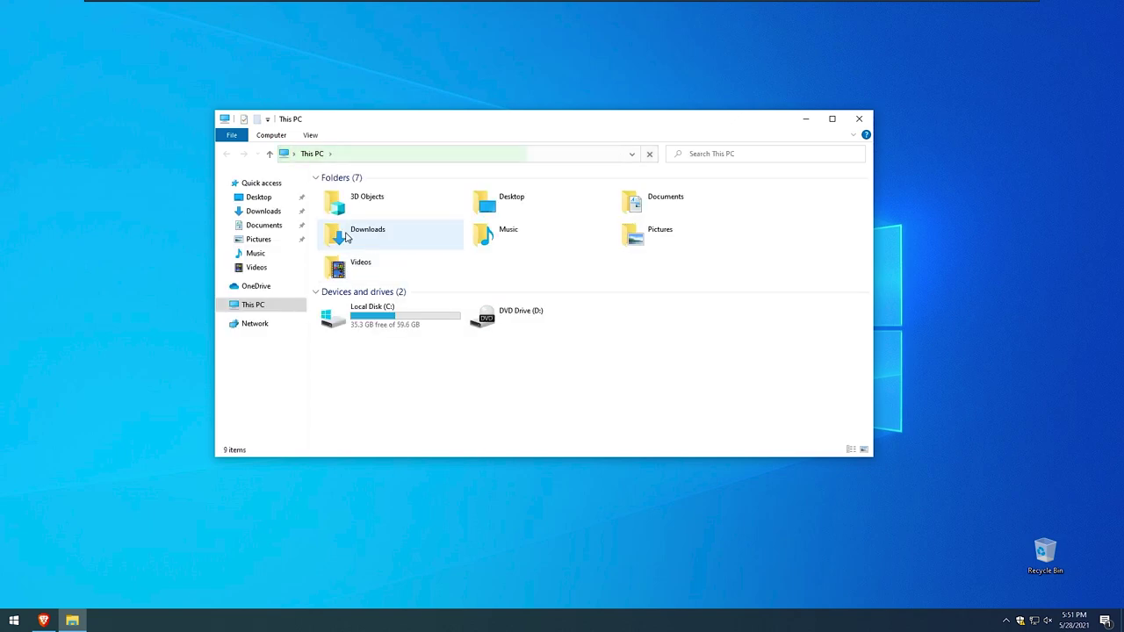
{"action": "left_click", "coordinate": [274, 212]}
{"action": "left_click", "coordinate": [403, 209]}
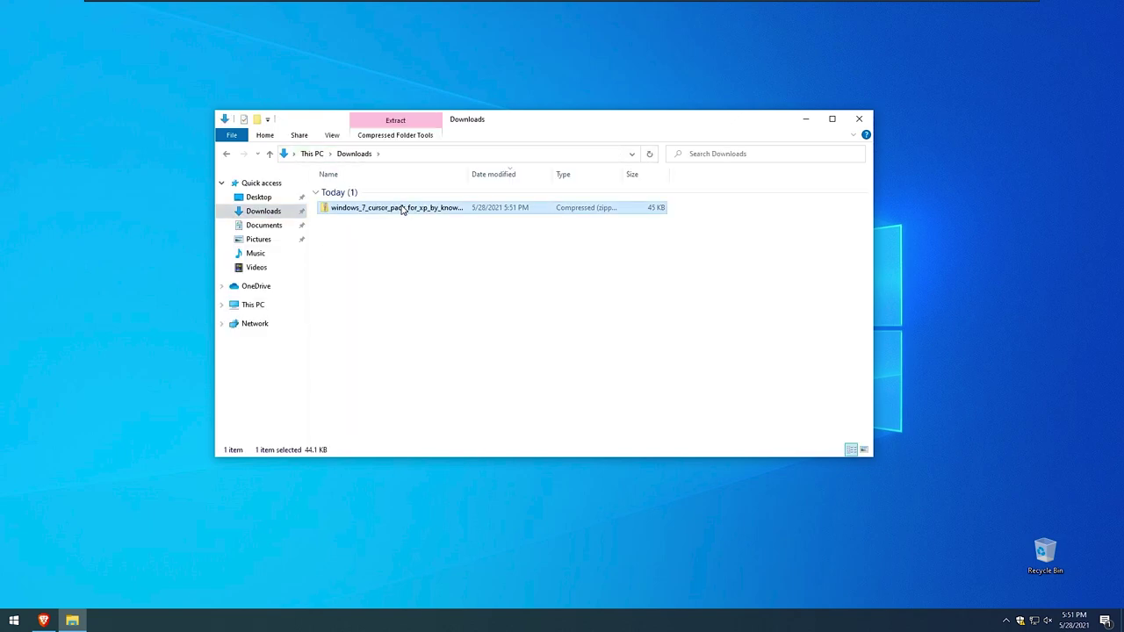
{"action": "right_click", "coordinate": [402, 209]}
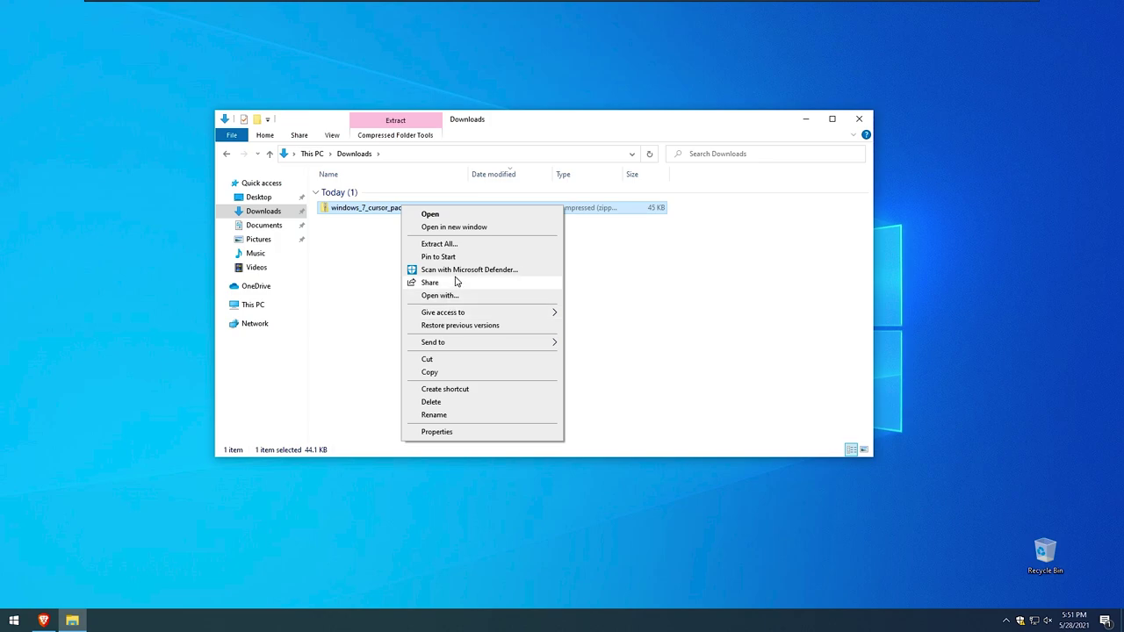
{"action": "left_click", "coordinate": [437, 245]}
{"action": "left_click", "coordinate": [668, 422]}
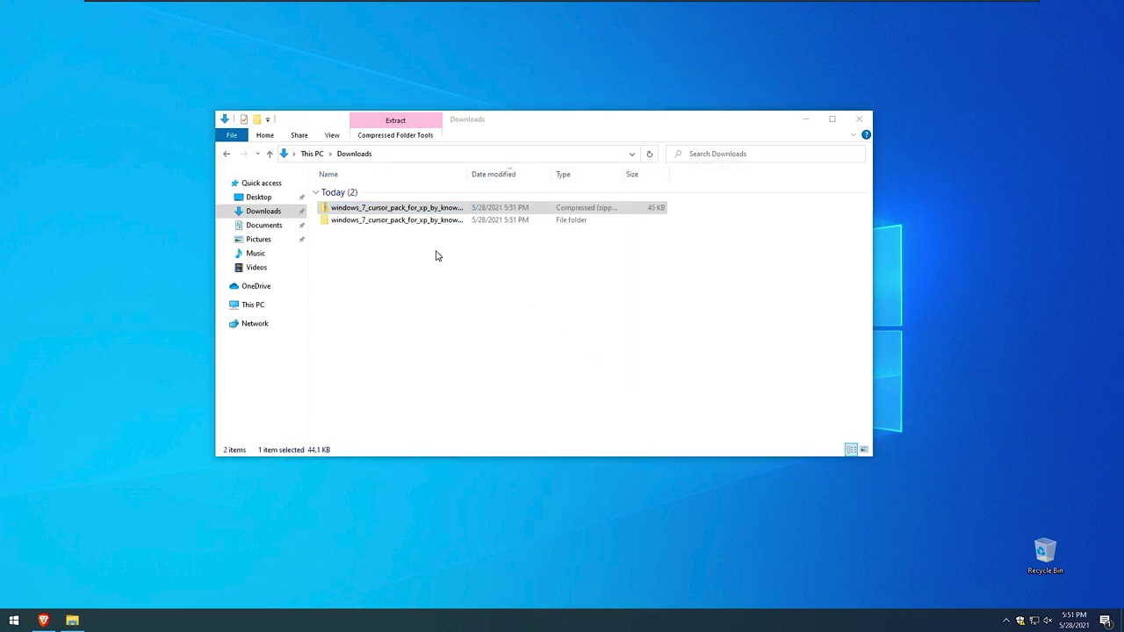
- Install the cursor pack from the Install setup information file in the "windows vista-7 cursor" folder, allowing it to change the device
{"action": "double_click", "coordinate": [401, 207]}
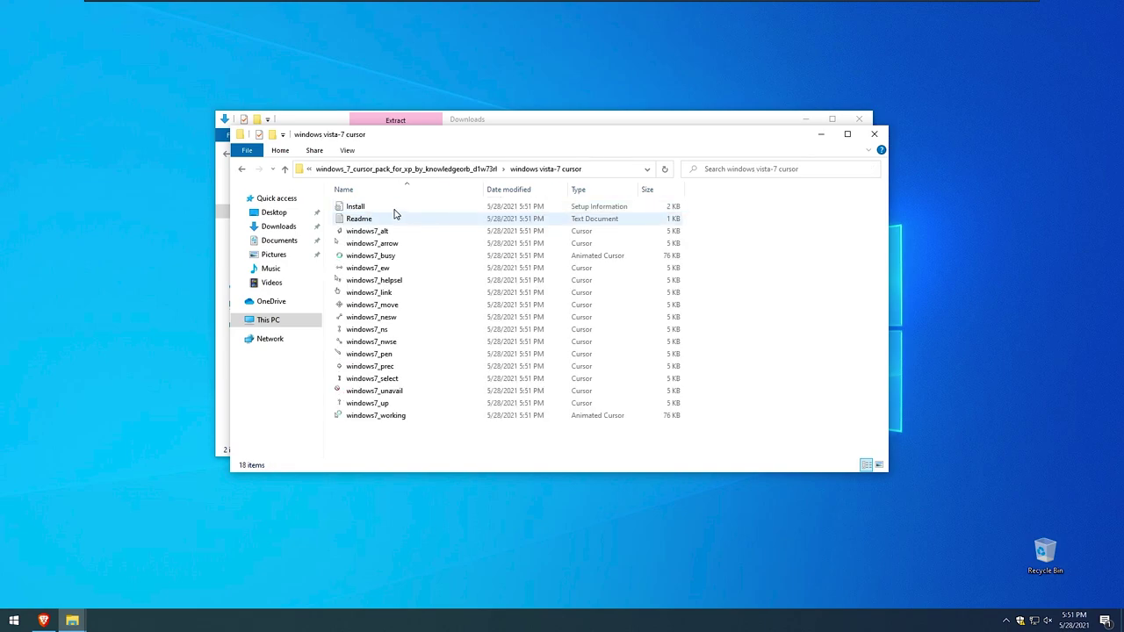
{"action": "left_click", "coordinate": [394, 211]}
{"action": "right_click", "coordinate": [394, 210]}
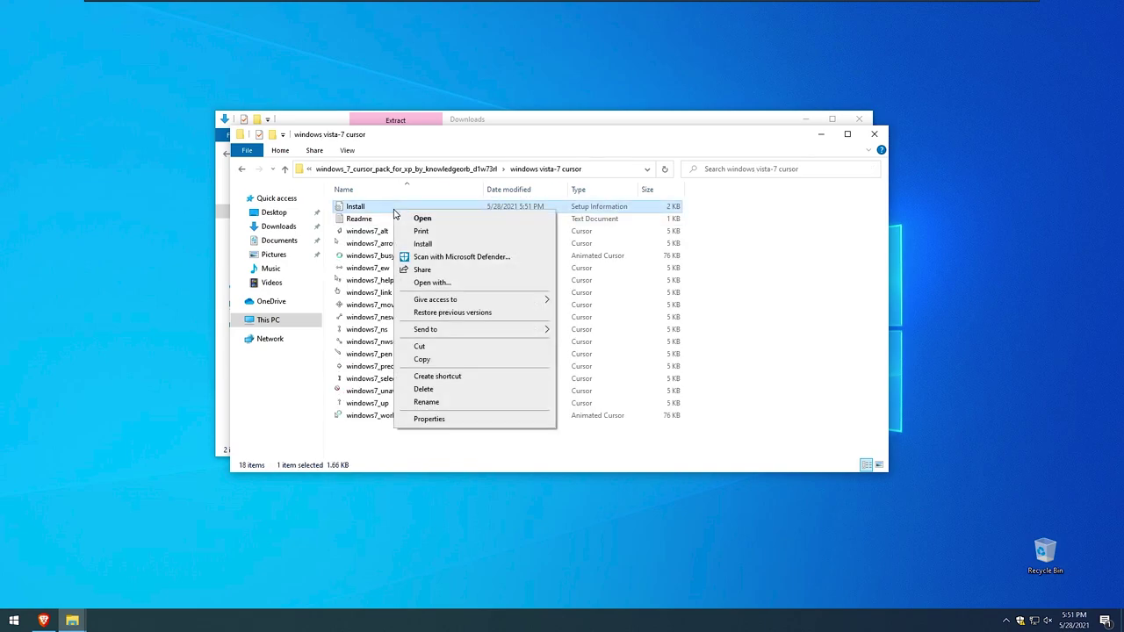
{"action": "left_click", "coordinate": [431, 243]}
{"action": "left_click", "coordinate": [597, 323]}
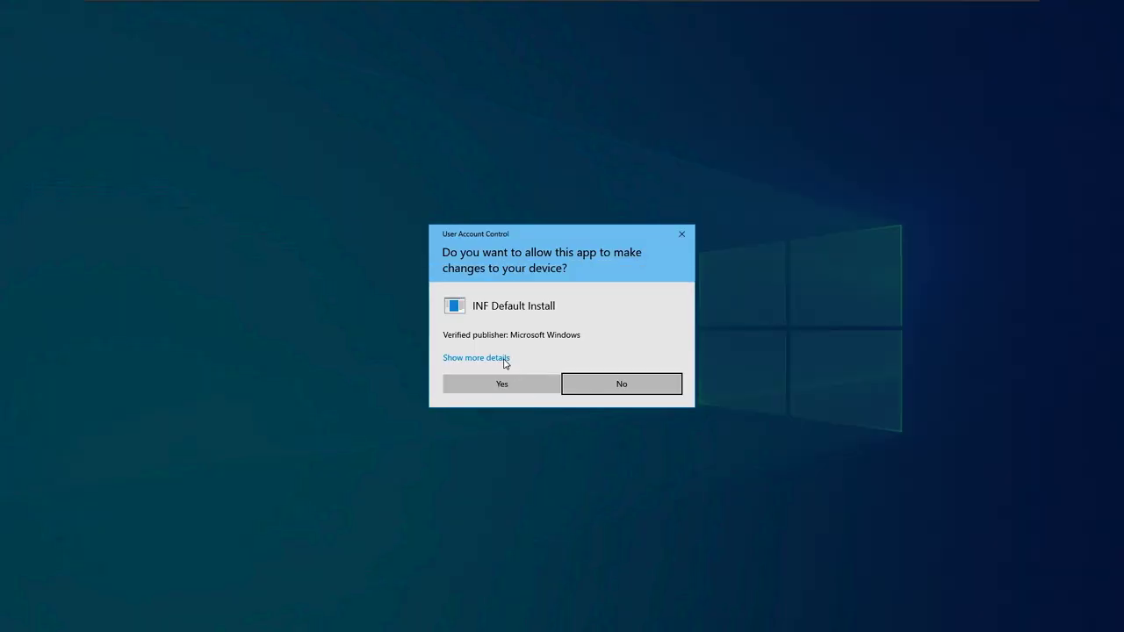
{"action": "left_click", "coordinate": [514, 382]}
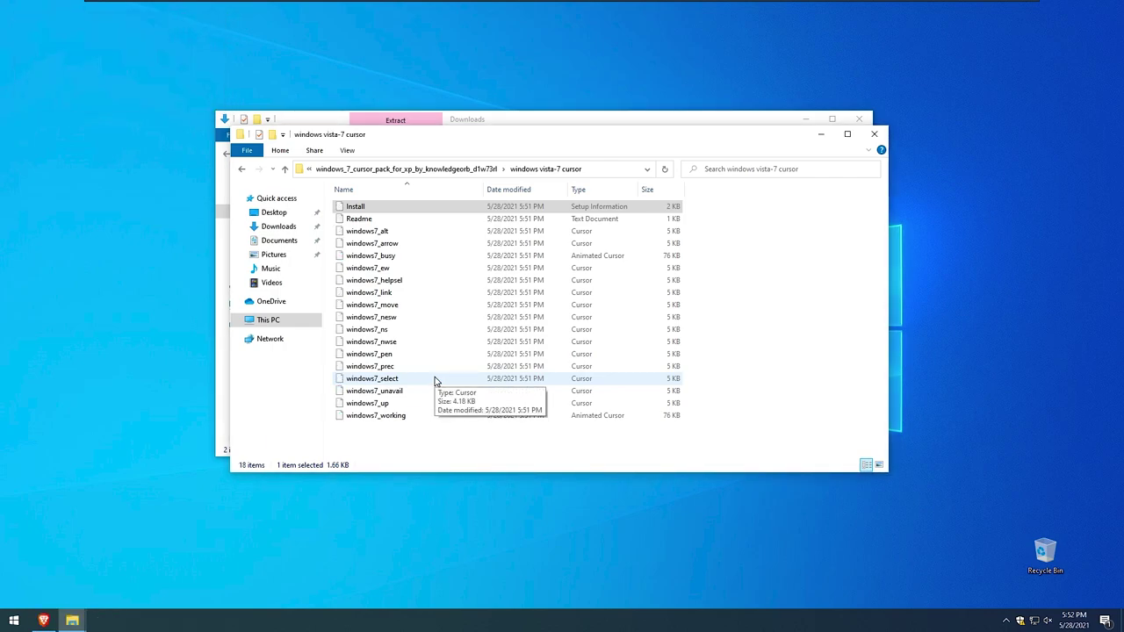
- Search Windows for "cursor" and open the pointer scheme settings in Mouse Properties
{"action": "left_click", "coordinate": [141, 471]}
{"action": "key", "text": "super"}
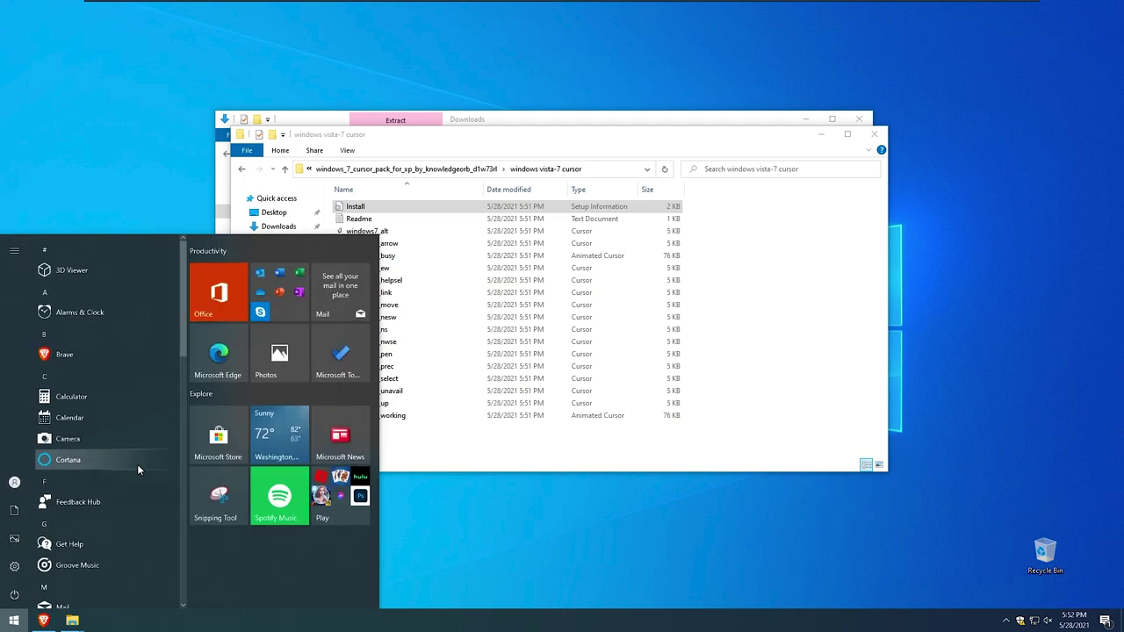
{"action": "type", "text": "cursor"}
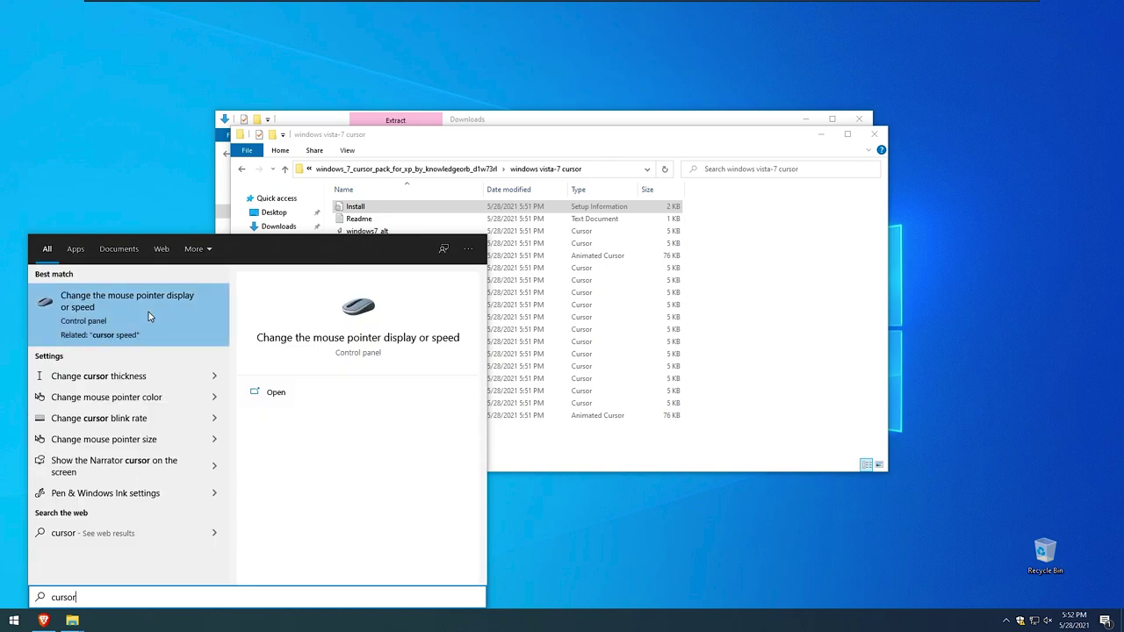
{"action": "left_click", "coordinate": [149, 316]}
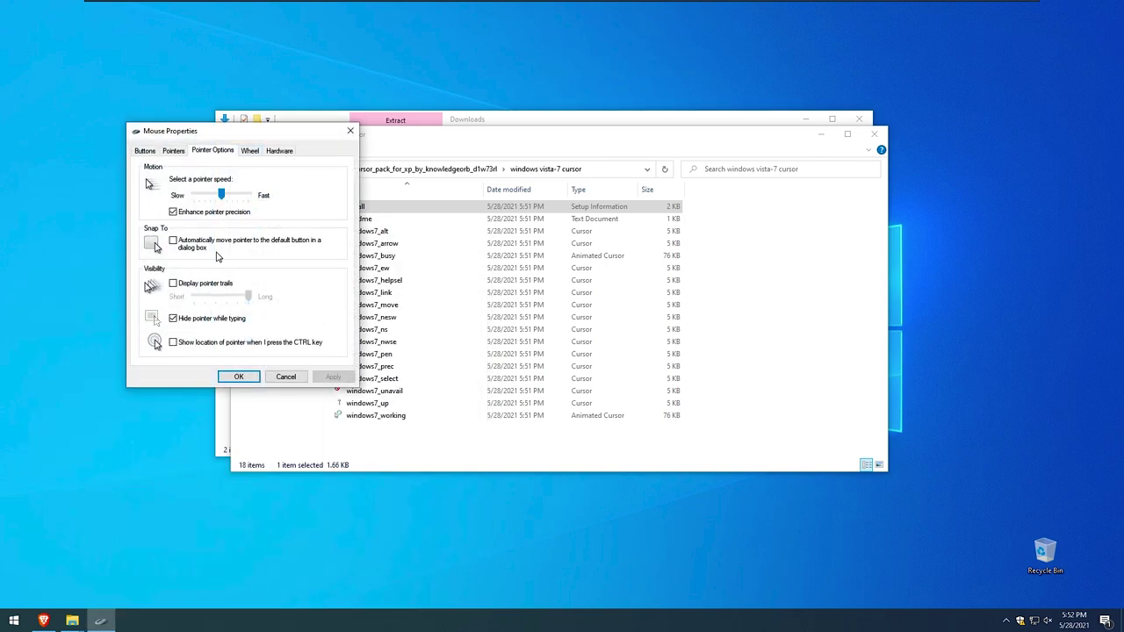
{"action": "left_click", "coordinate": [178, 153]}
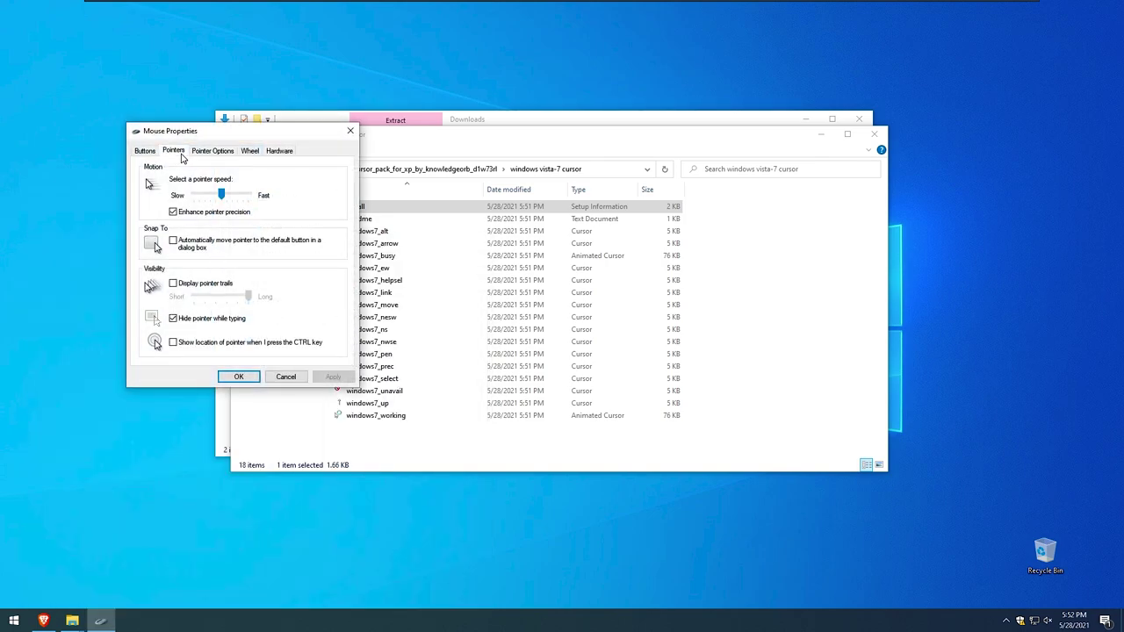
- Apply the windows7 Cursors pointer scheme, replacing the original scheme, and close Mouse Properties
{"action": "left_click", "coordinate": [219, 183]}
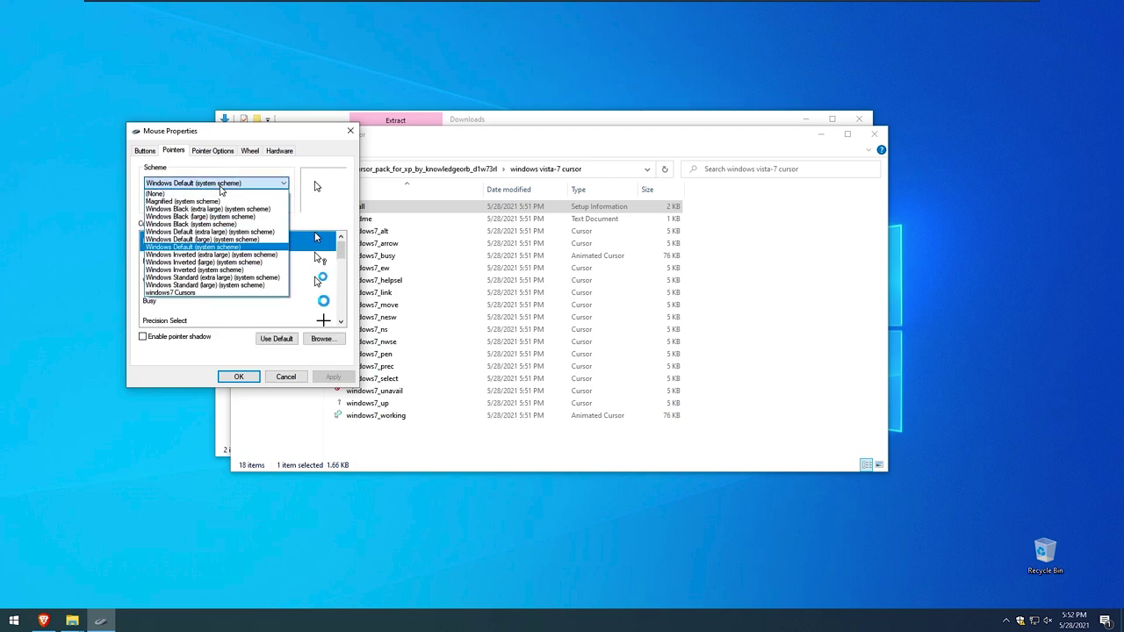
{"action": "left_click", "coordinate": [180, 292]}
{"action": "left_click", "coordinate": [334, 377]}
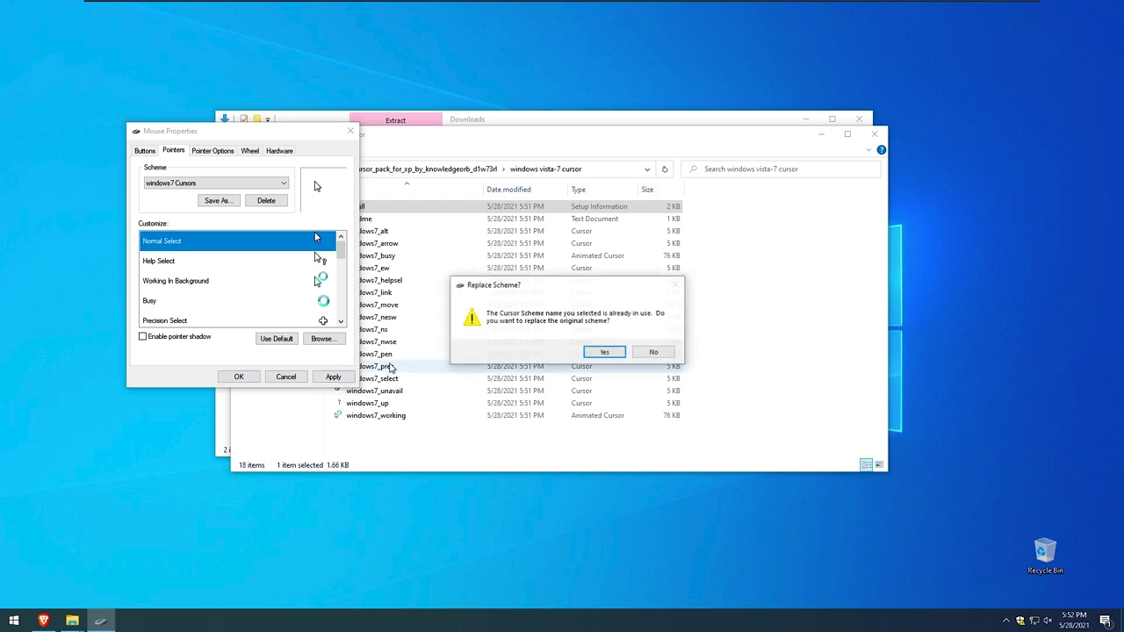
{"action": "left_click", "coordinate": [605, 351]}
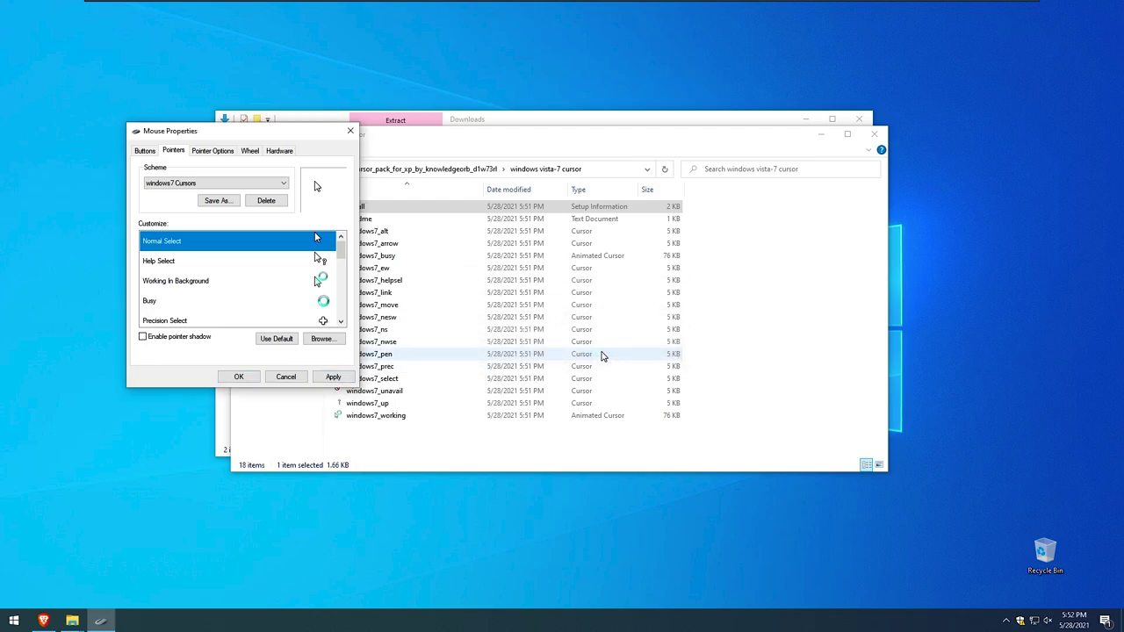
{"action": "left_click", "coordinate": [238, 377]}
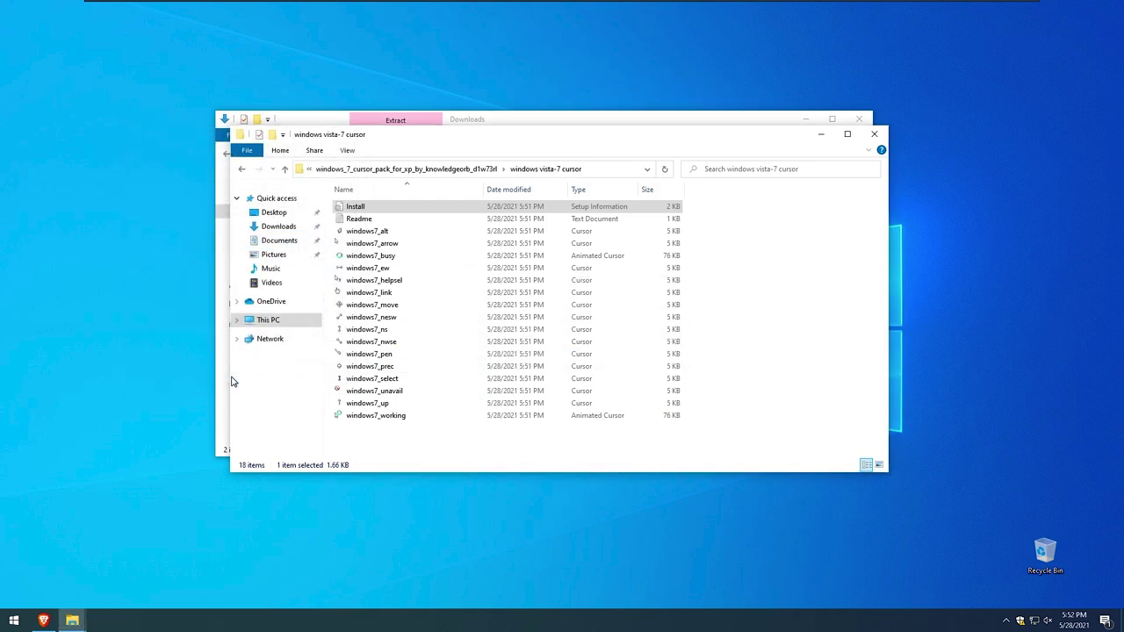
- Close both File Explorer windows and switch back to Brave, ready to enter a new web address
{"action": "left_click", "coordinate": [872, 134]}
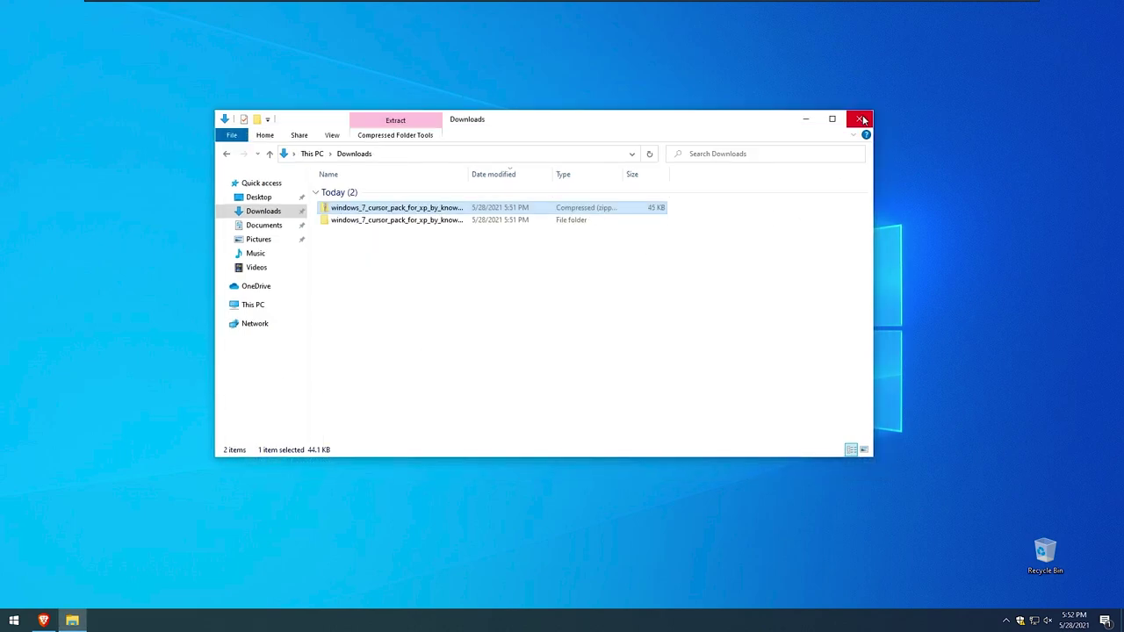
{"action": "left_click", "coordinate": [861, 120]}
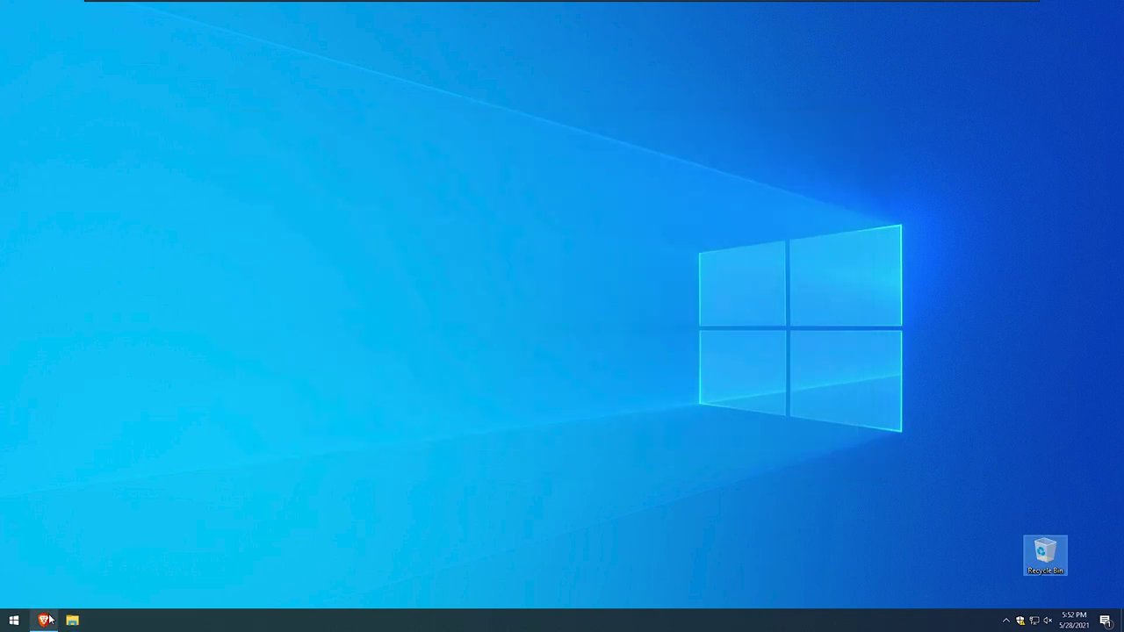
{"action": "left_click", "coordinate": [51, 619]}
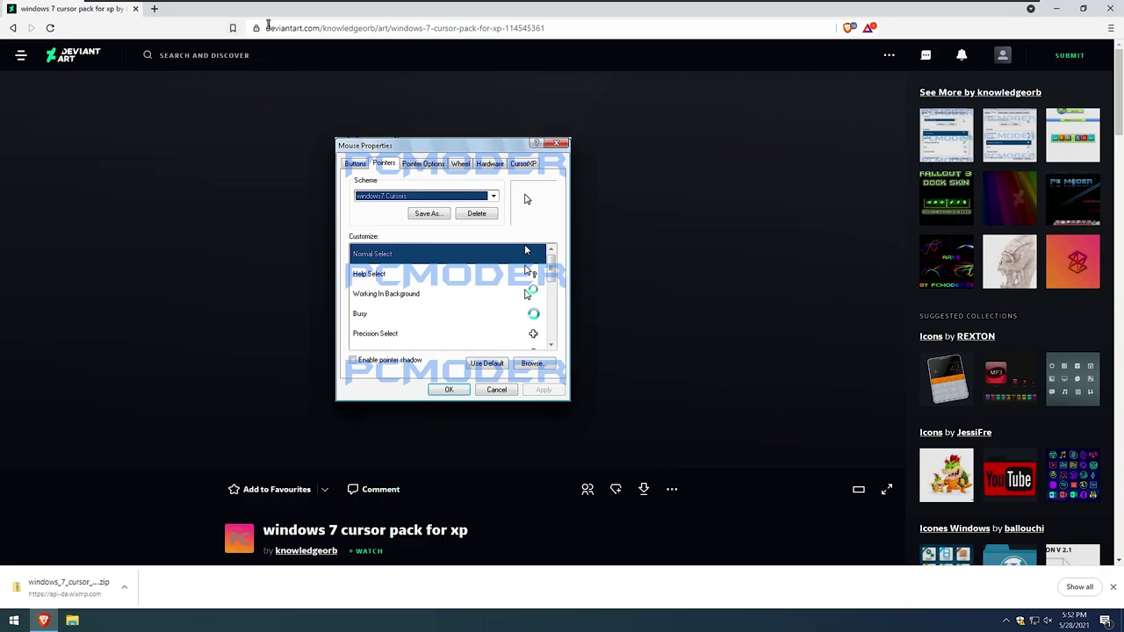
{"action": "left_click", "coordinate": [269, 29]}
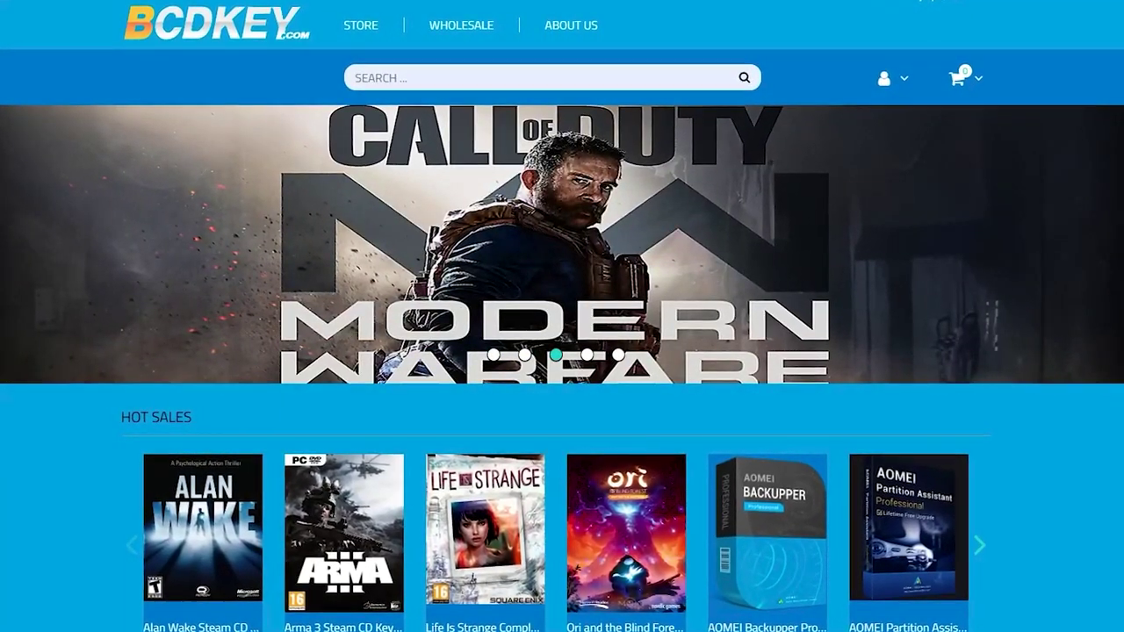
- Search the BCDKEY store for "WINDOWS 10 PRO" and take the Windows 10 Professional Retail Key to checkout
{"action": "type", "text": "WINDOWS 10 PRO"}
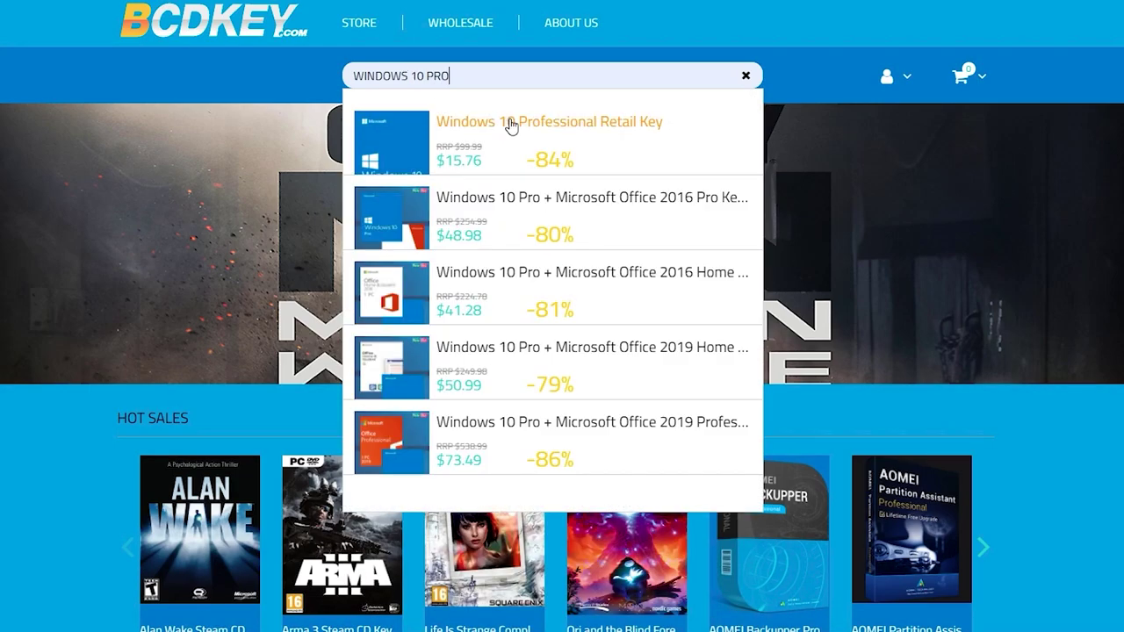
{"action": "left_click", "coordinate": [511, 126]}
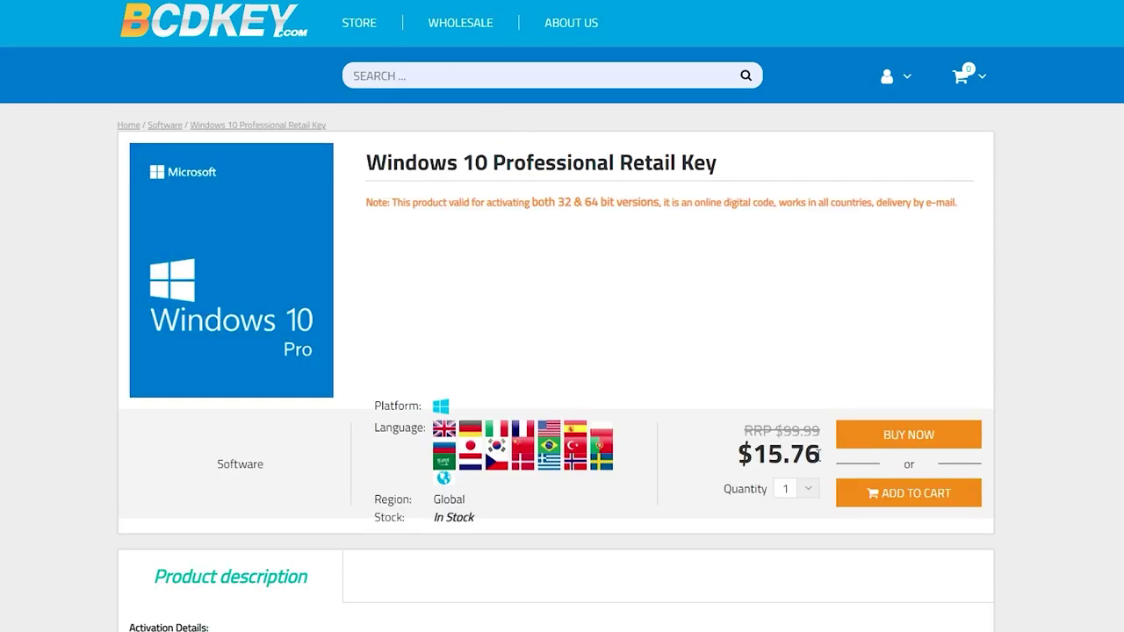
{"action": "left_click", "coordinate": [920, 434]}
- Redeem the discount coupon TE24 on the Windows 10 Professional Retail Key order
{"action": "left_click", "coordinate": [246, 520]}
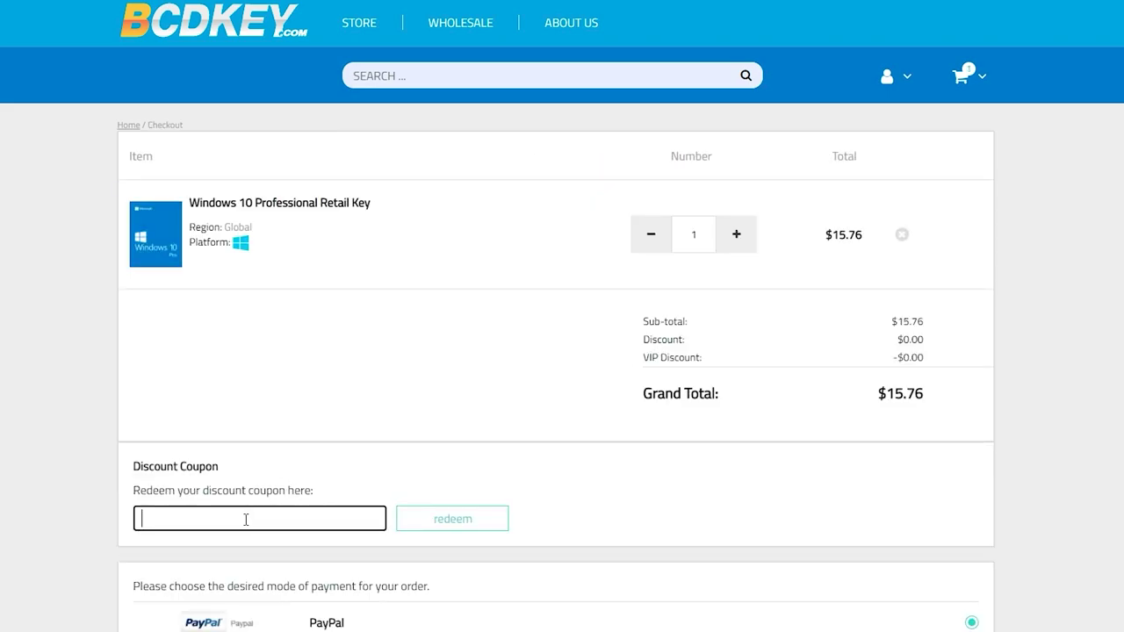
{"action": "type", "text": "TE24"}
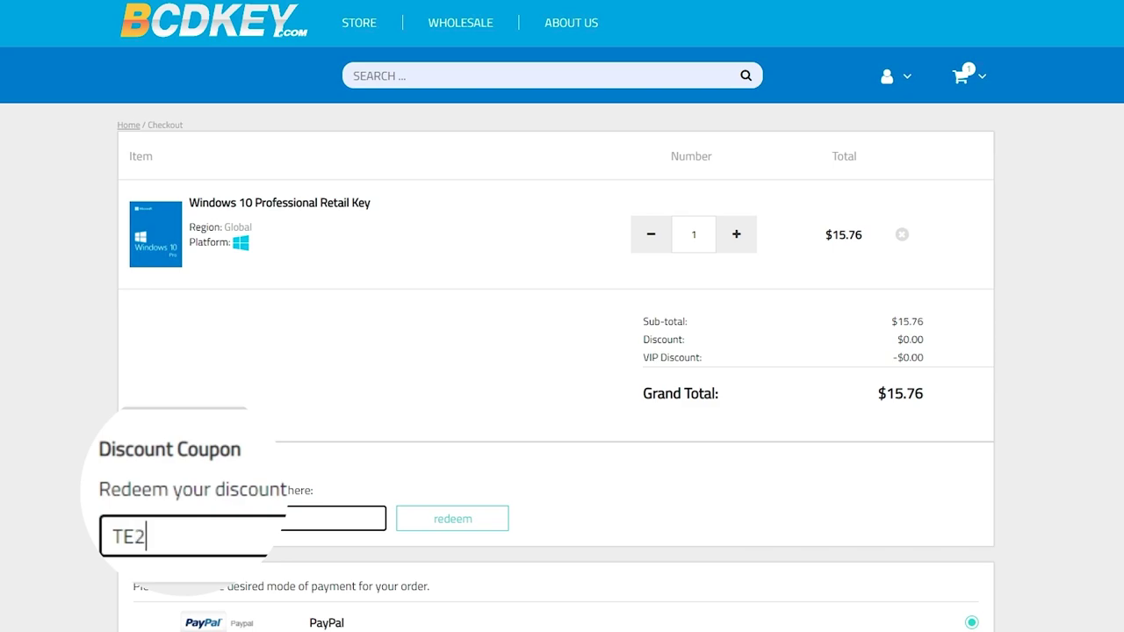
{"action": "left_click", "coordinate": [455, 519]}
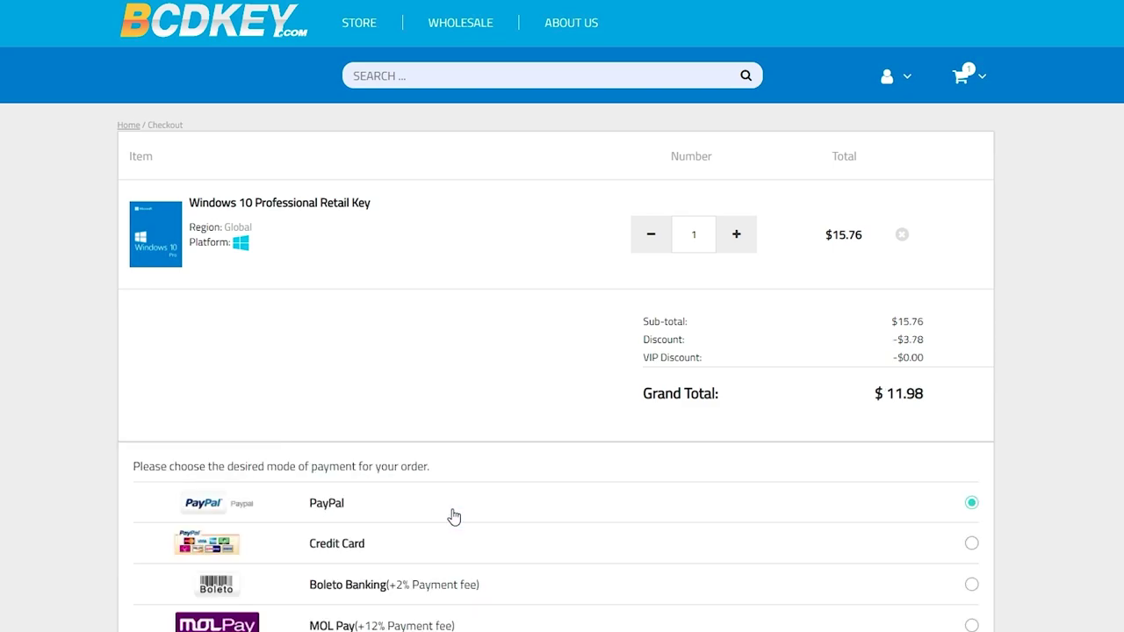
- Redeem the discount coupon TE24 on the Microsoft Office 2019 Professional Plus Retail Key order and highlight the grand total
{"action": "left_click_drag", "start_coordinate": [925, 401], "coordinate": [773, 384]}
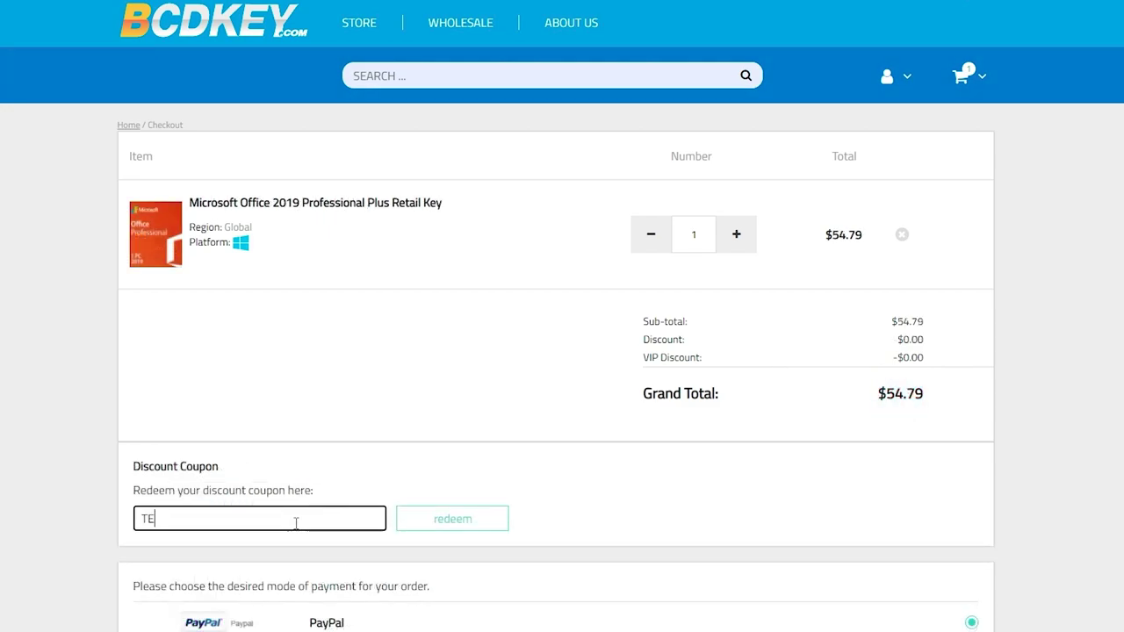
{"action": "type", "text": "24"}
{"action": "left_click", "coordinate": [462, 527]}
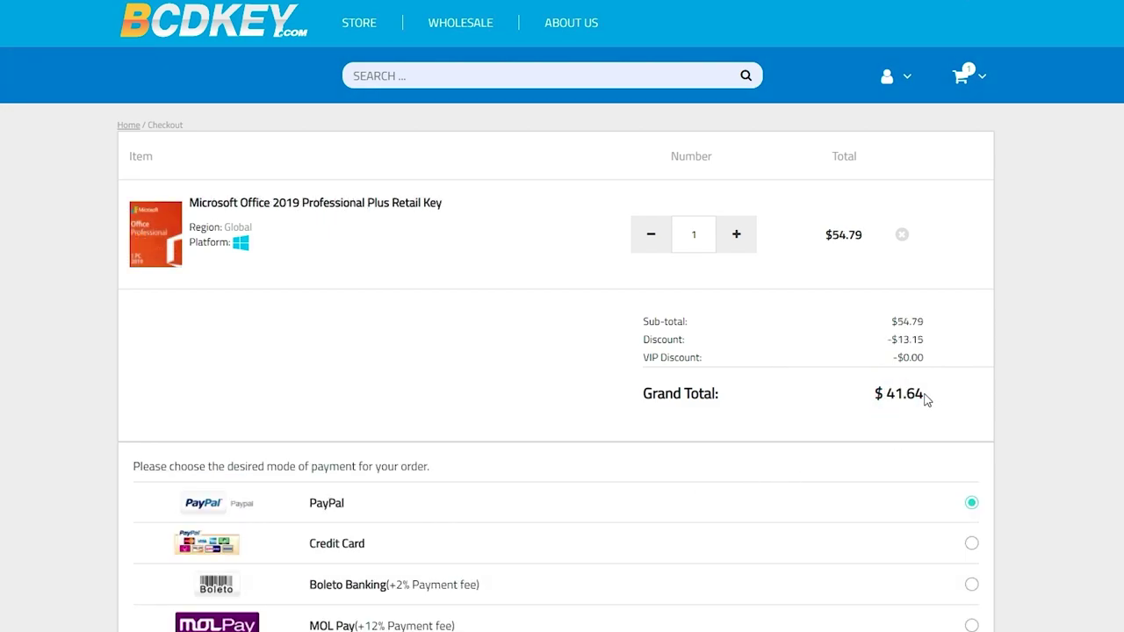
{"action": "left_click_drag", "start_coordinate": [925, 393], "coordinate": [876, 401]}
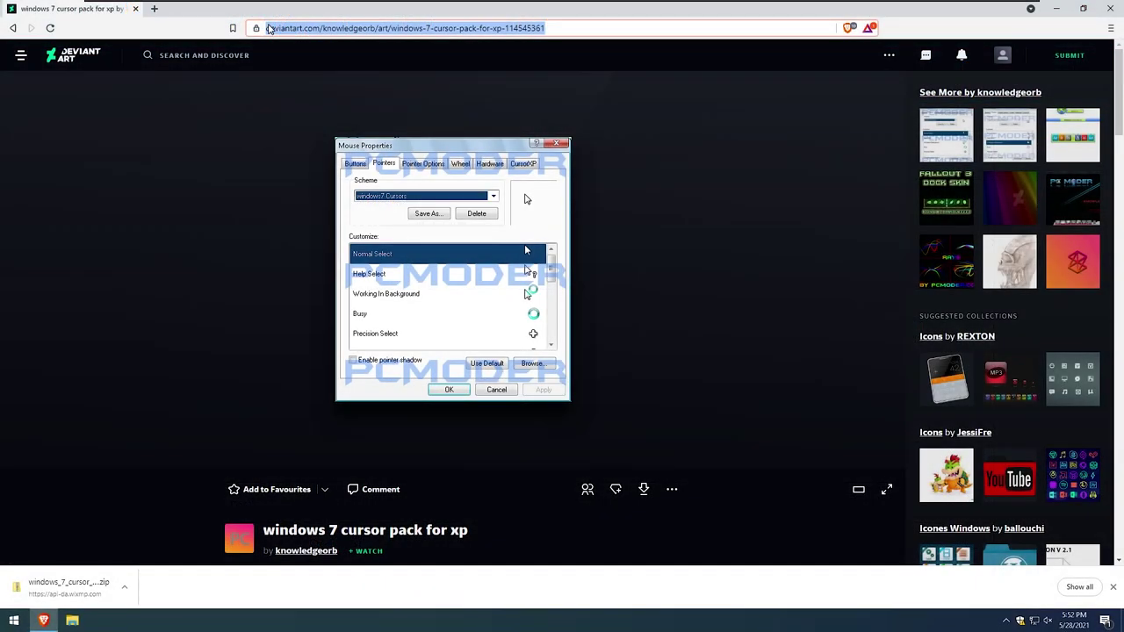
- Search the web for "open shell" and download OpenShellSetup_4_4_160.exe from the Open-Shell-Menu releases on GitHub
{"action": "type", "text": "open shell"}
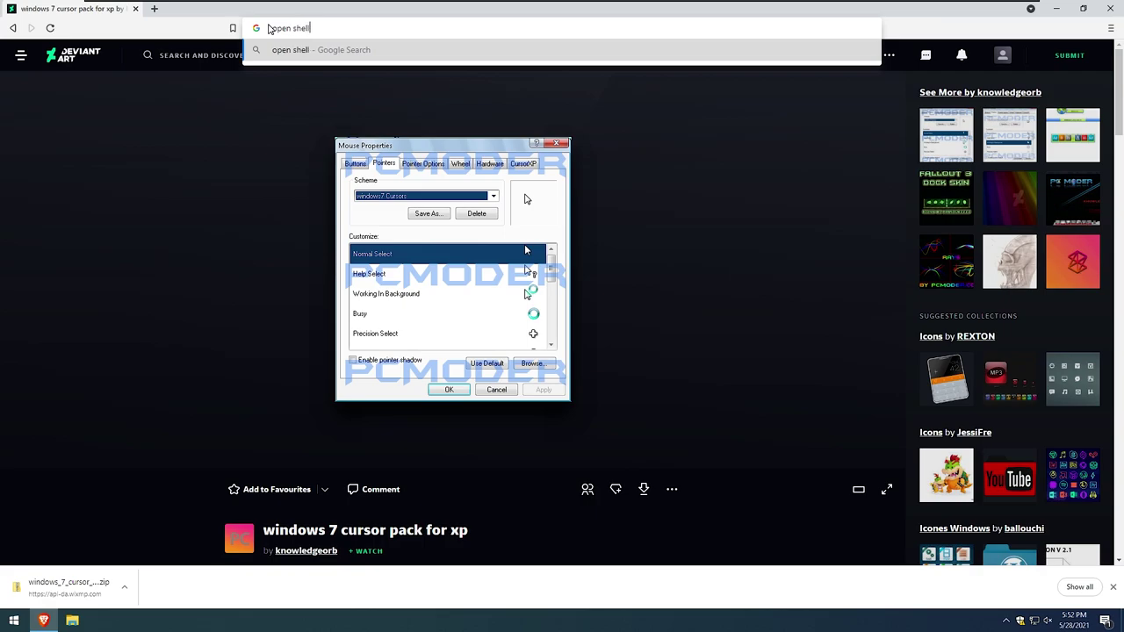
{"action": "key", "text": "Return"}
{"action": "left_click", "coordinate": [272, 168]}
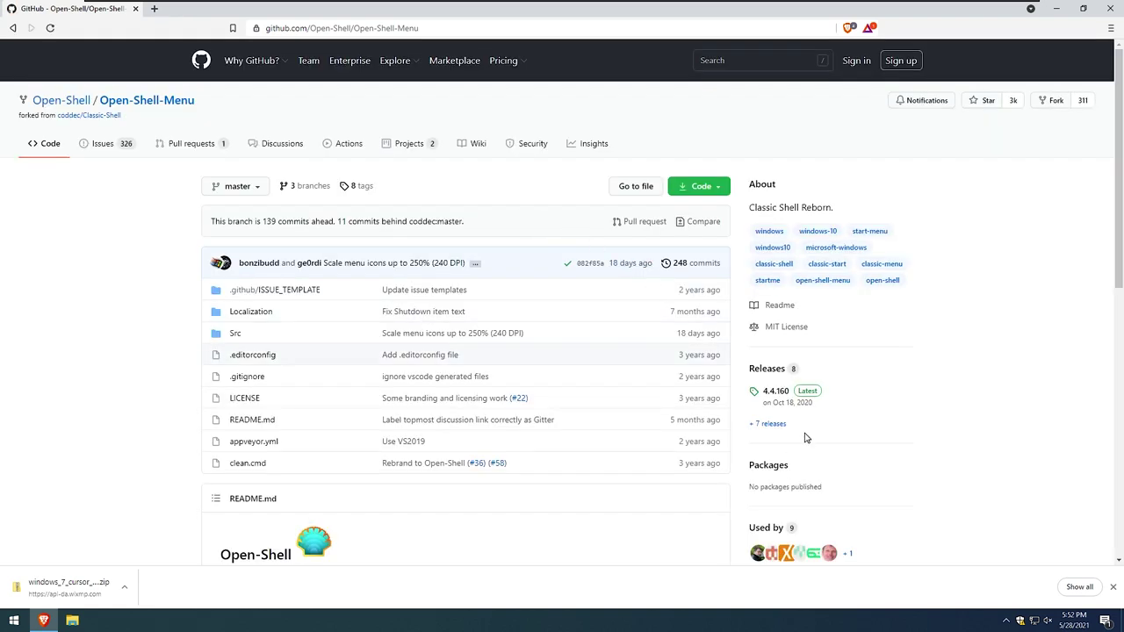
{"action": "left_click", "coordinate": [773, 424]}
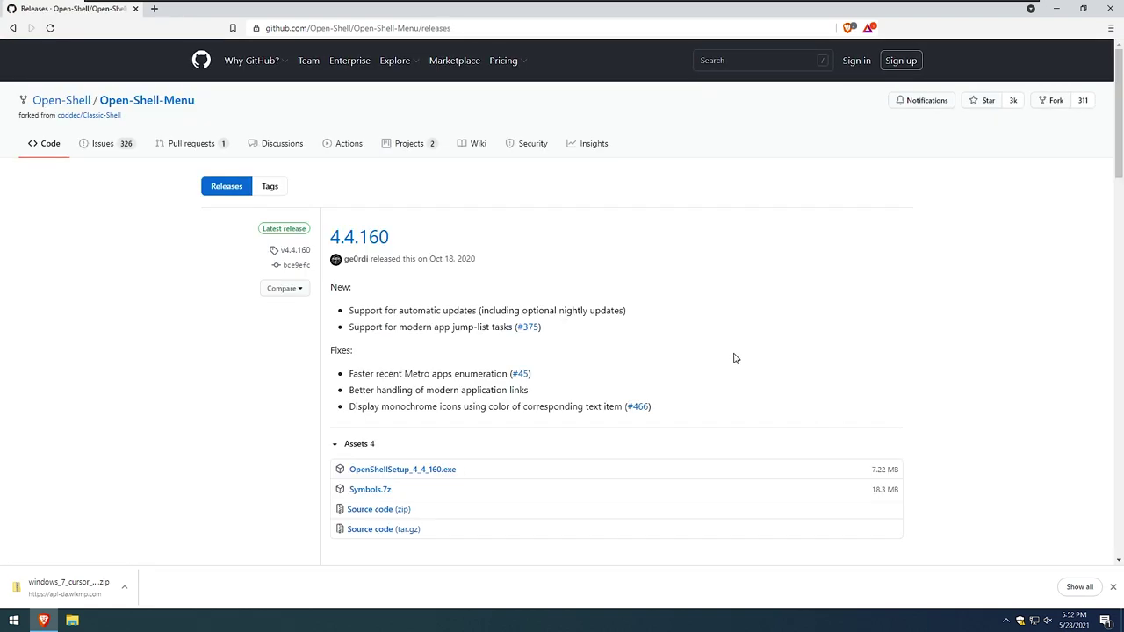
{"action": "scroll", "coordinate": [626, 313], "scroll_direction": "down", "scroll_amount": 1}
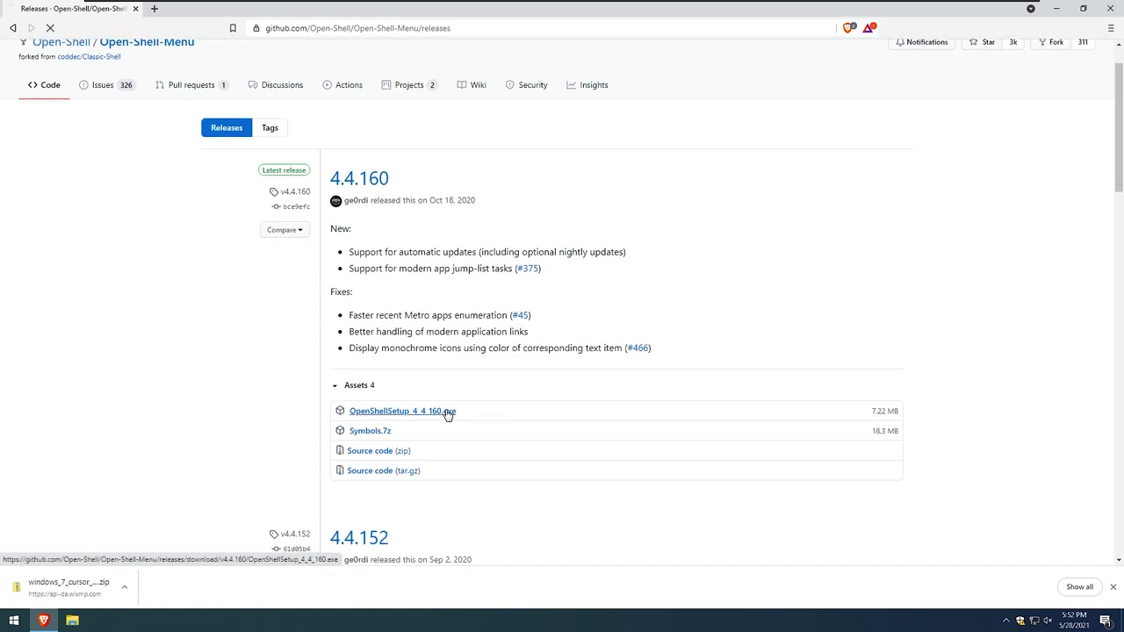
{"action": "left_click", "coordinate": [403, 261]}
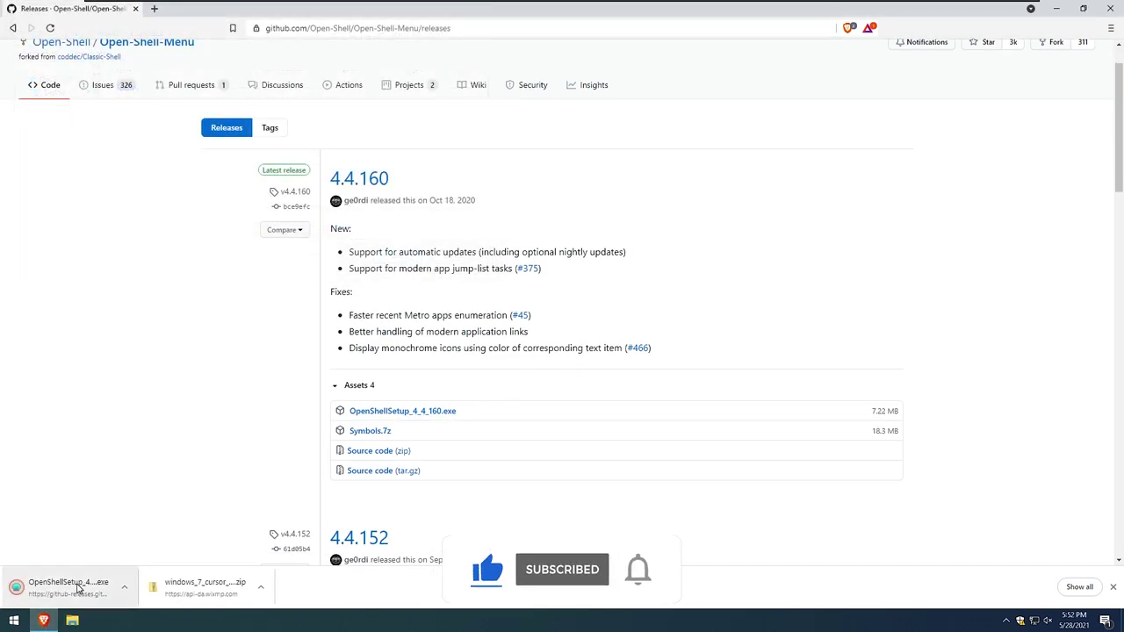
- Run the downloaded OpenShellSetup_4_4_160.exe and install Open-Shell with the default setup options, allowing it to make changes to the device
{"action": "left_click", "coordinate": [65, 582]}
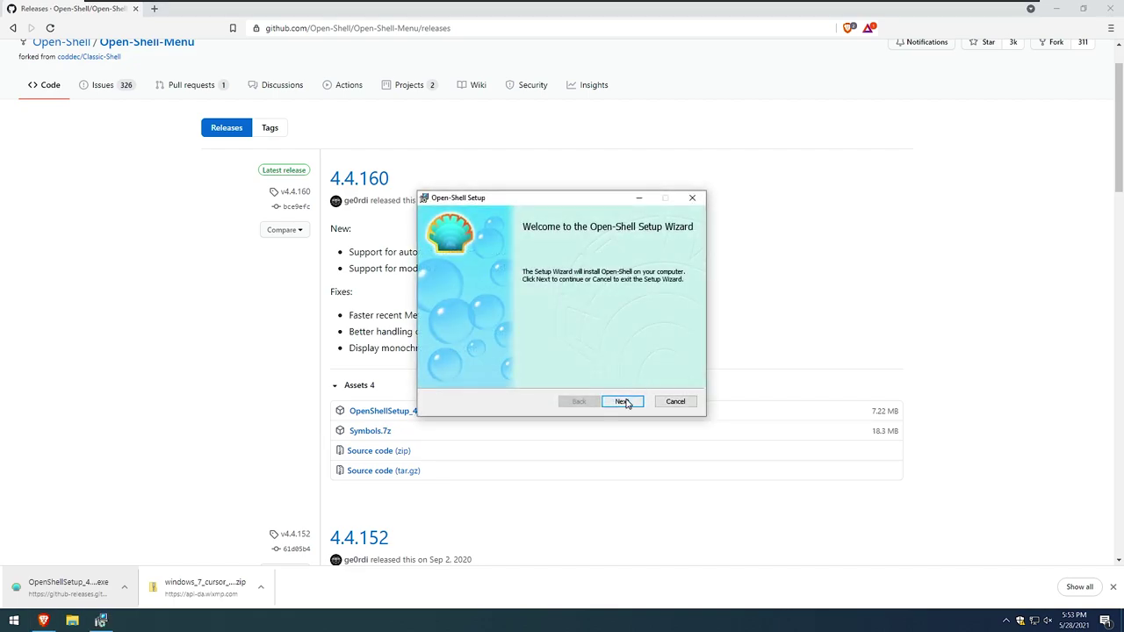
{"action": "left_click", "coordinate": [625, 401]}
{"action": "left_click", "coordinate": [626, 402]}
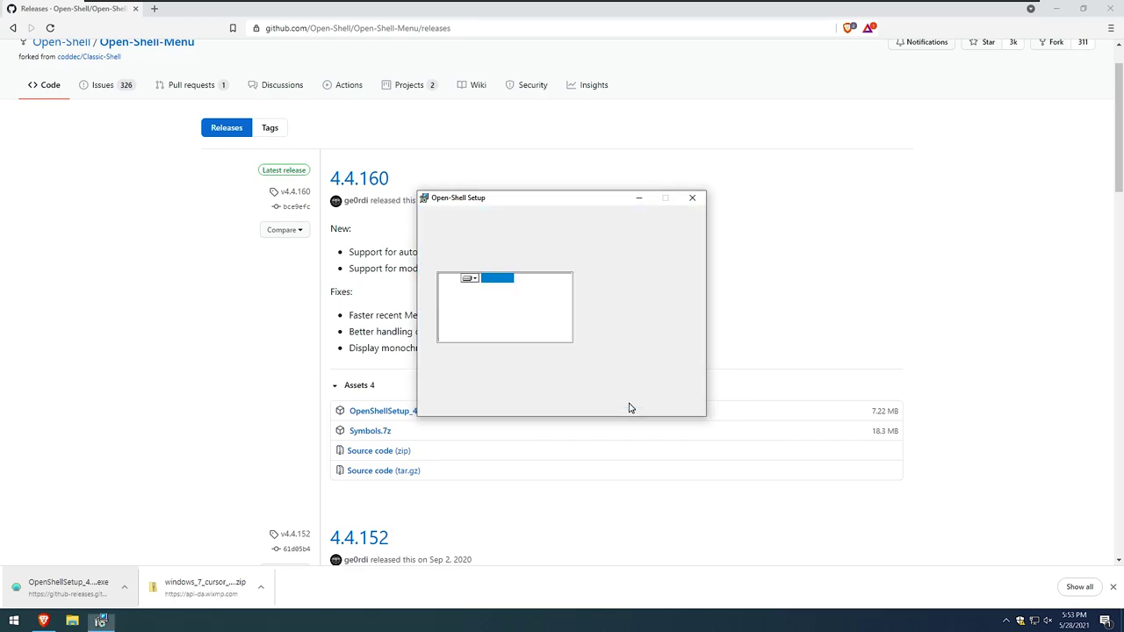
{"action": "left_click", "coordinate": [626, 402]}
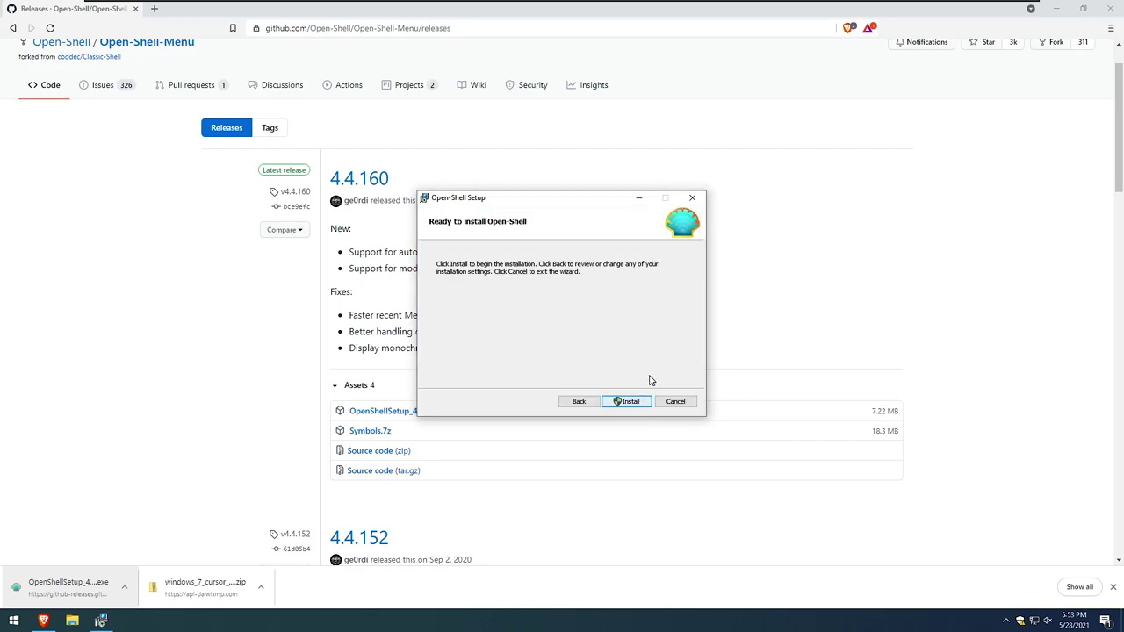
{"action": "left_click", "coordinate": [632, 402]}
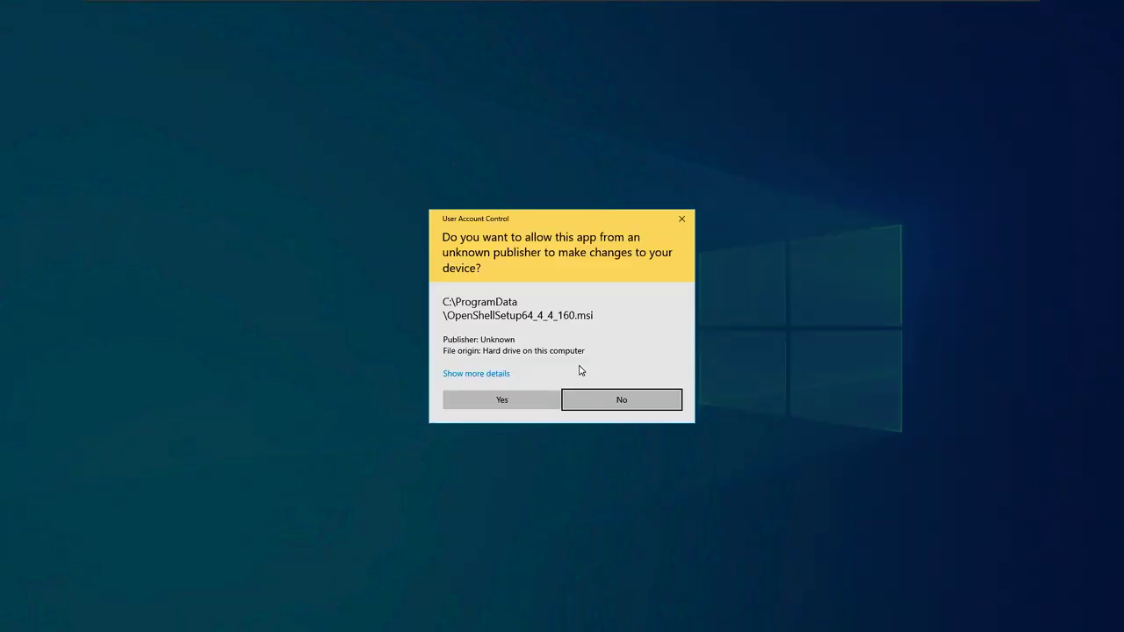
{"action": "left_click", "coordinate": [474, 400]}
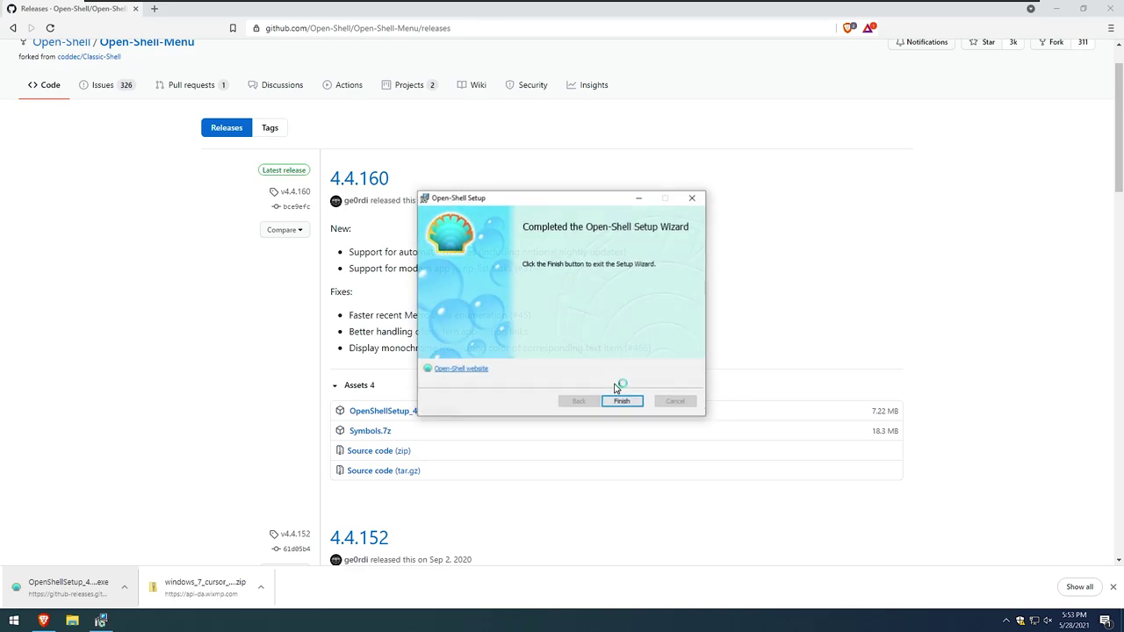
{"action": "left_click", "coordinate": [630, 403]}
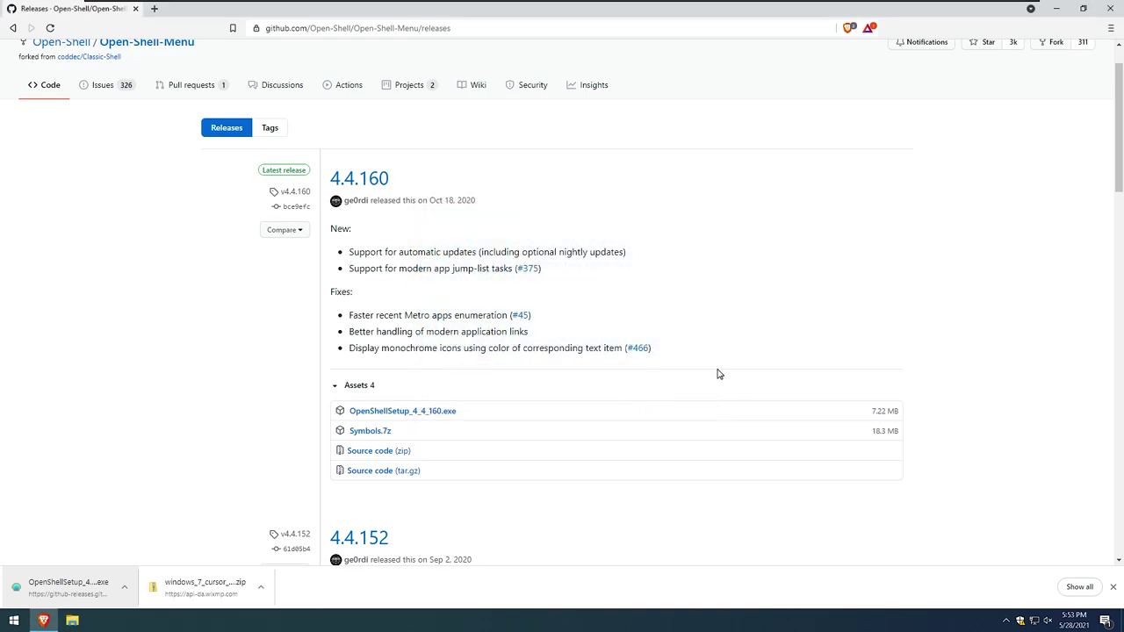
- Minimize the browser, apply the Windows Aero skin in the Open-Shell Menu settings, and open the Start menu to check it
{"action": "left_click", "coordinate": [1057, 9]}
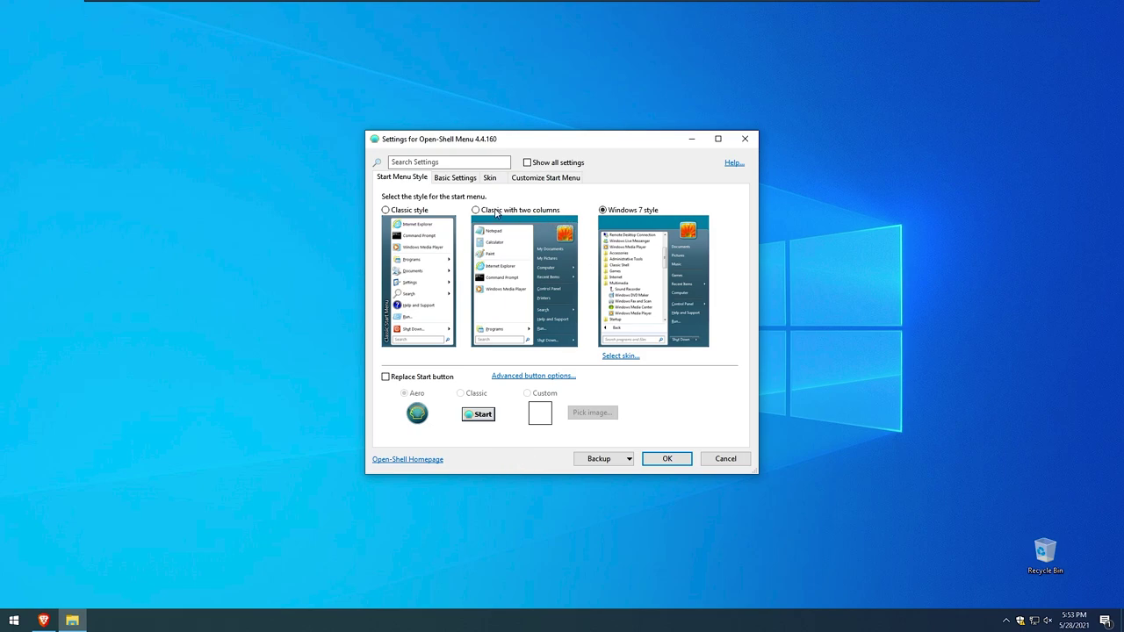
{"action": "left_click", "coordinate": [456, 178]}
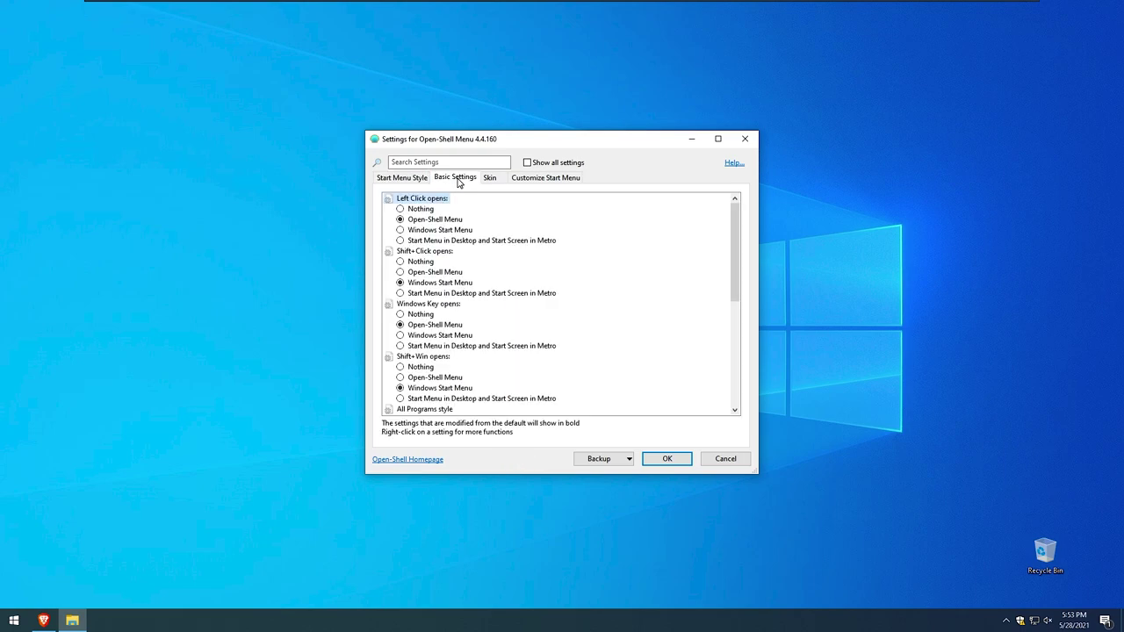
{"action": "left_click", "coordinate": [491, 179]}
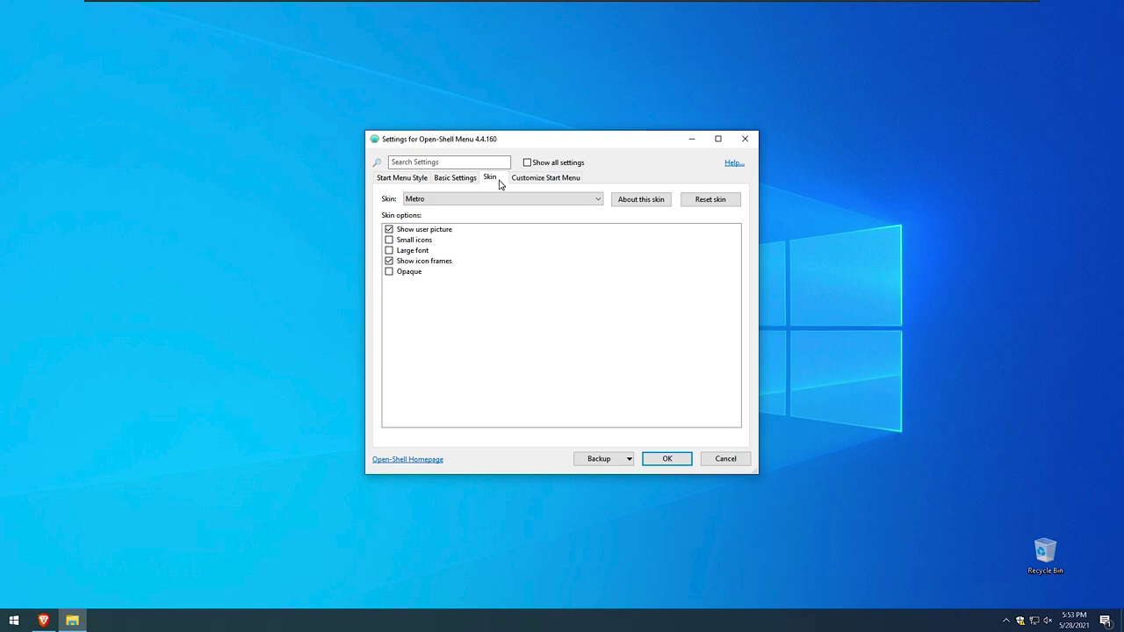
{"action": "left_click", "coordinate": [519, 179]}
{"action": "left_click", "coordinate": [492, 180]}
{"action": "left_click", "coordinate": [461, 209]}
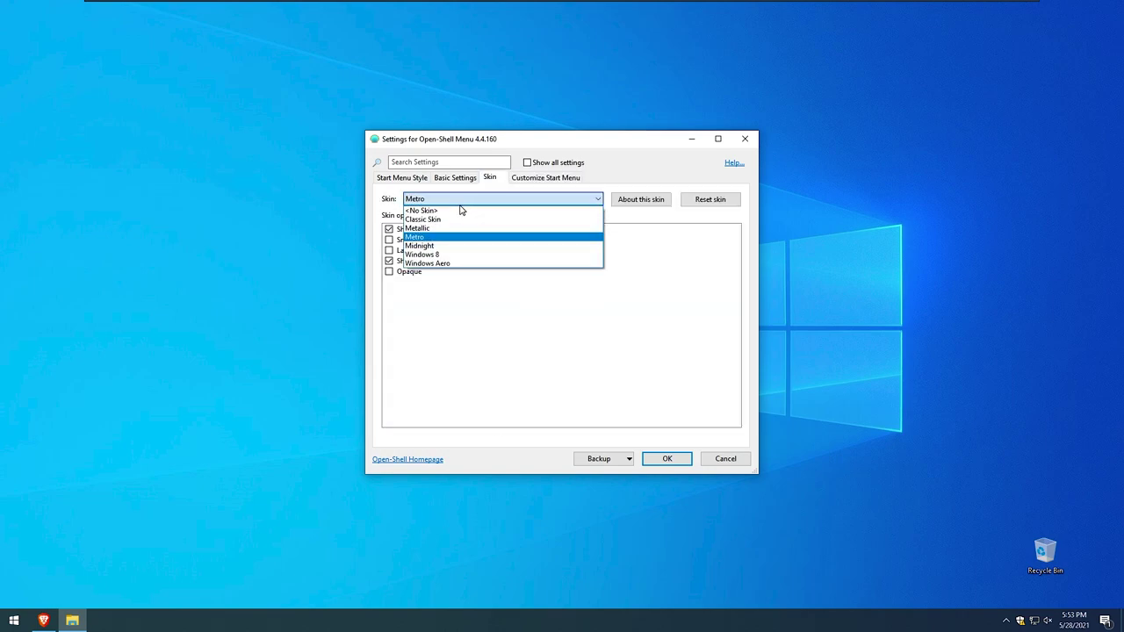
{"action": "left_click", "coordinate": [446, 264]}
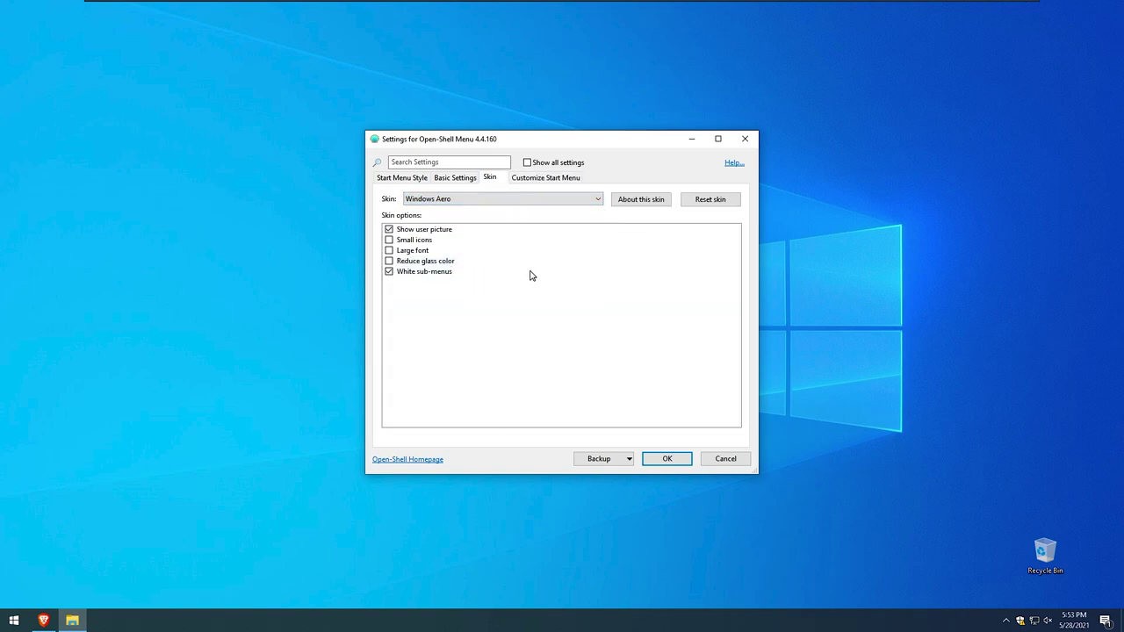
{"action": "left_click", "coordinate": [666, 457]}
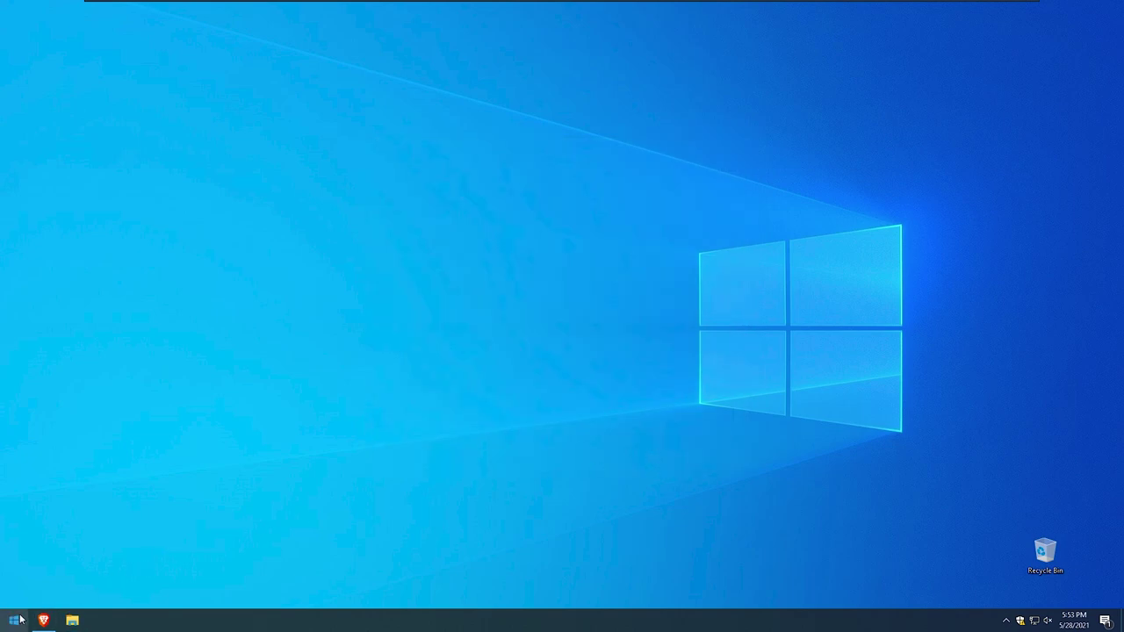
{"action": "key", "text": "super"}
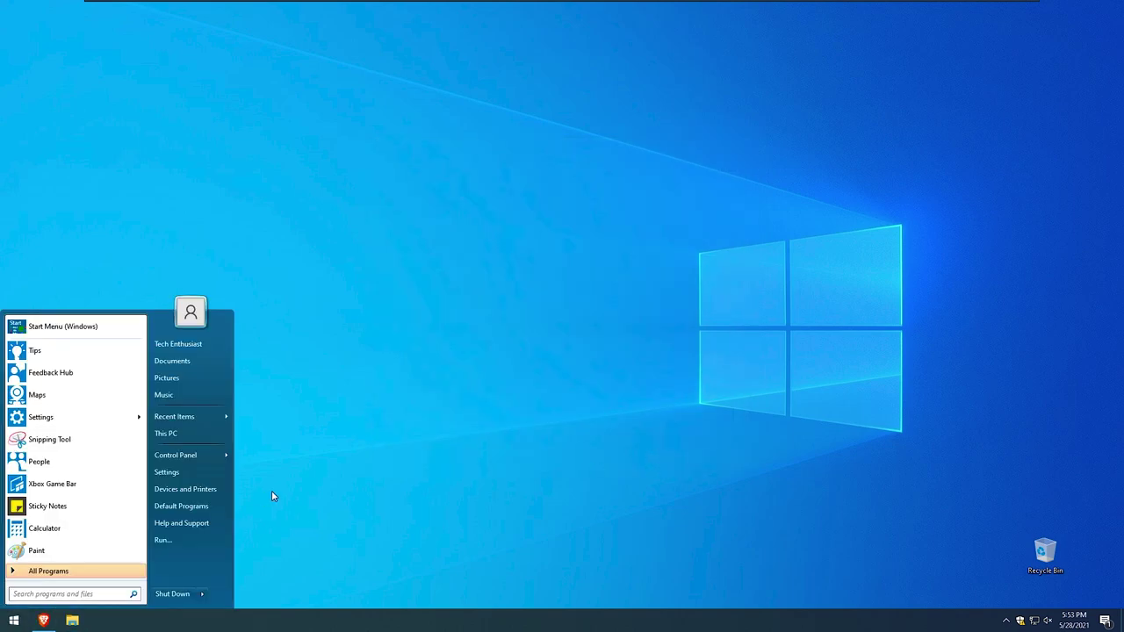
- Replace the Start button with the Aero style in the Open-Shell Menu settings, and check the Start menu
{"action": "right_click", "coordinate": [14, 620]}
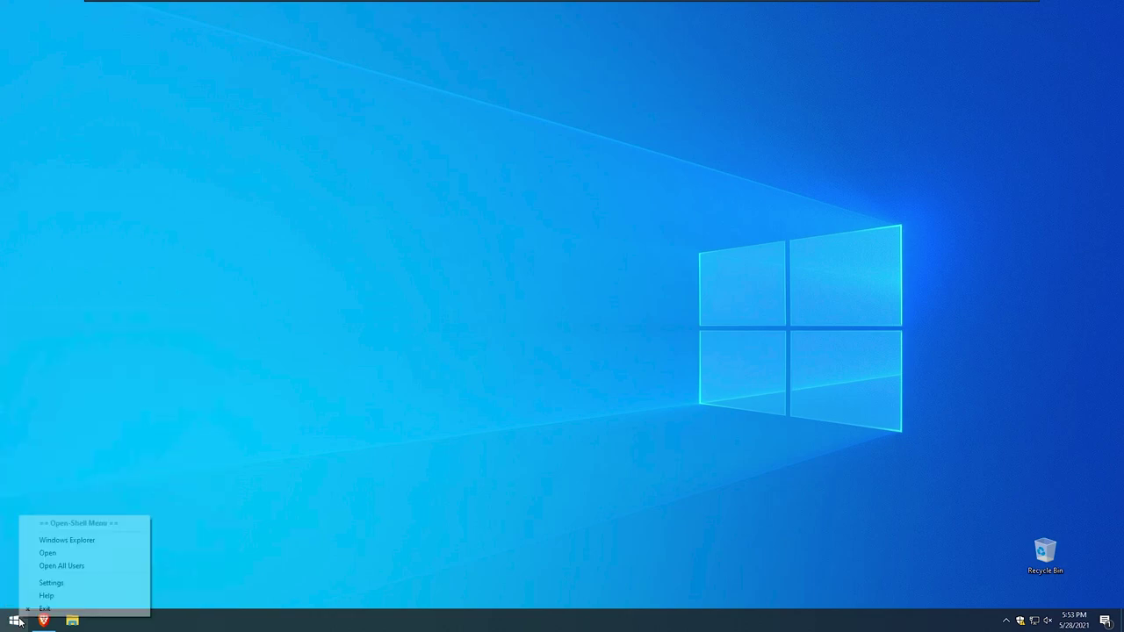
{"action": "left_click", "coordinate": [75, 583]}
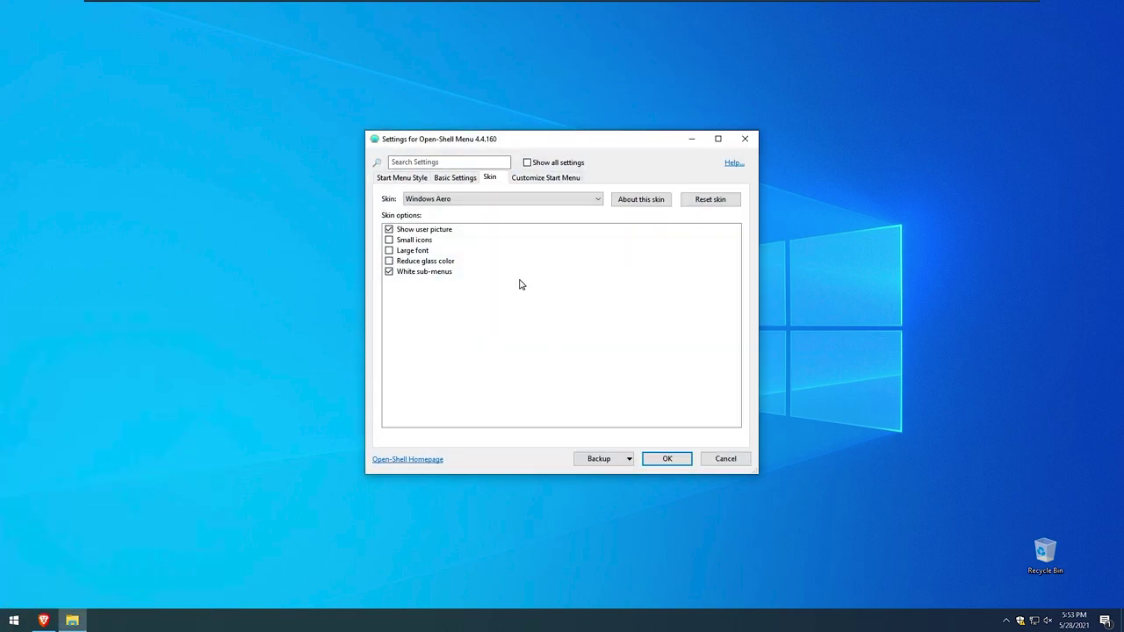
{"action": "left_click", "coordinate": [418, 180]}
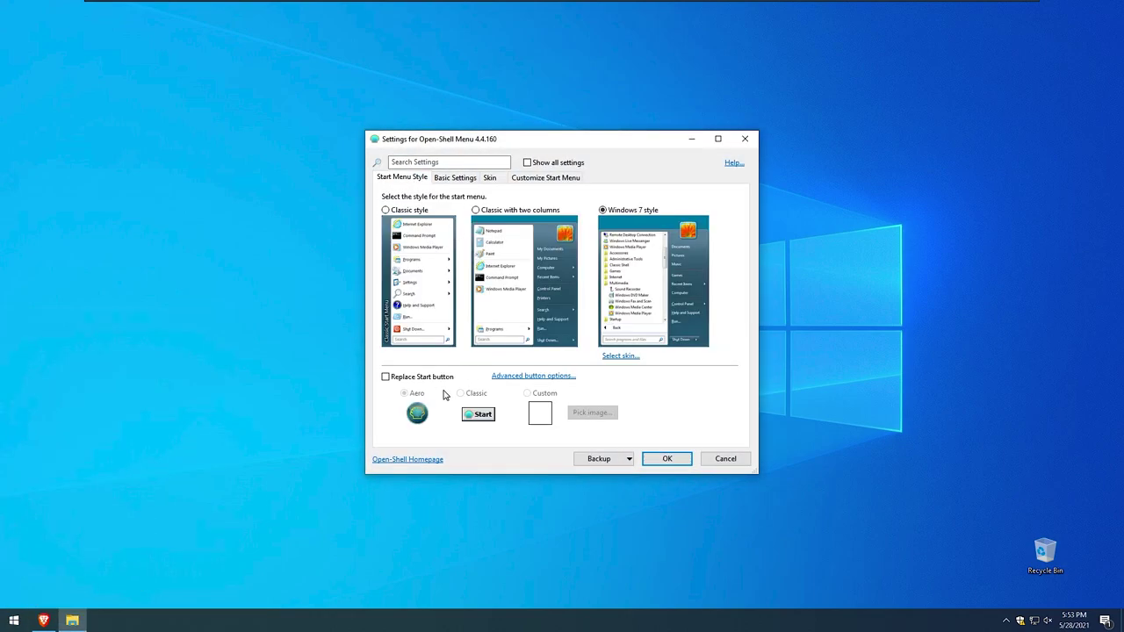
{"action": "left_click", "coordinate": [387, 377]}
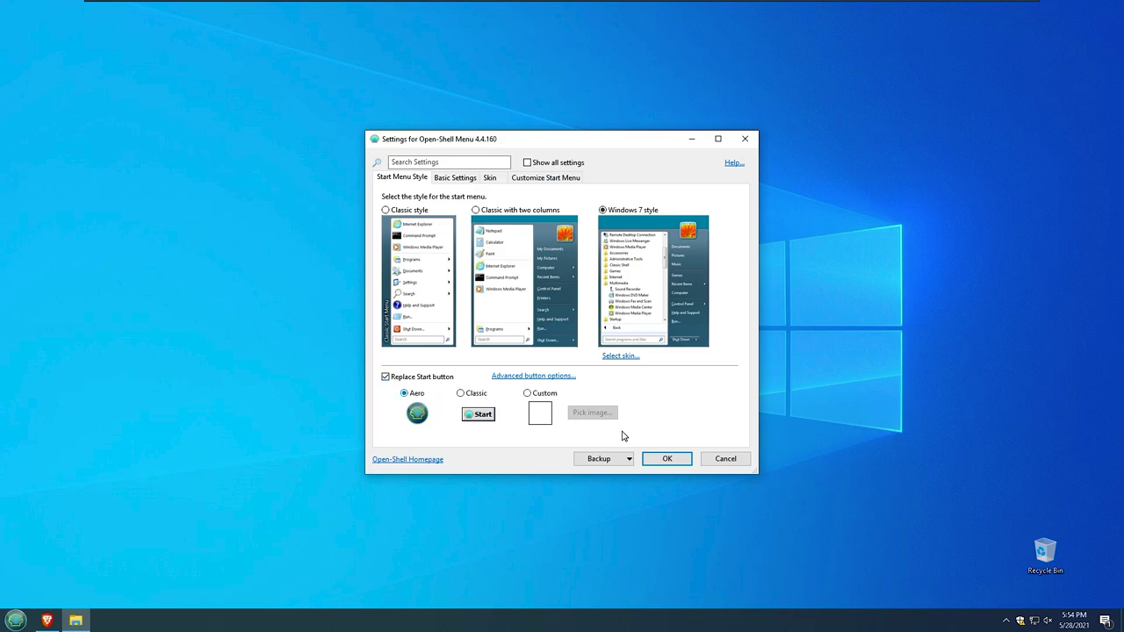
{"action": "left_click", "coordinate": [666, 460]}
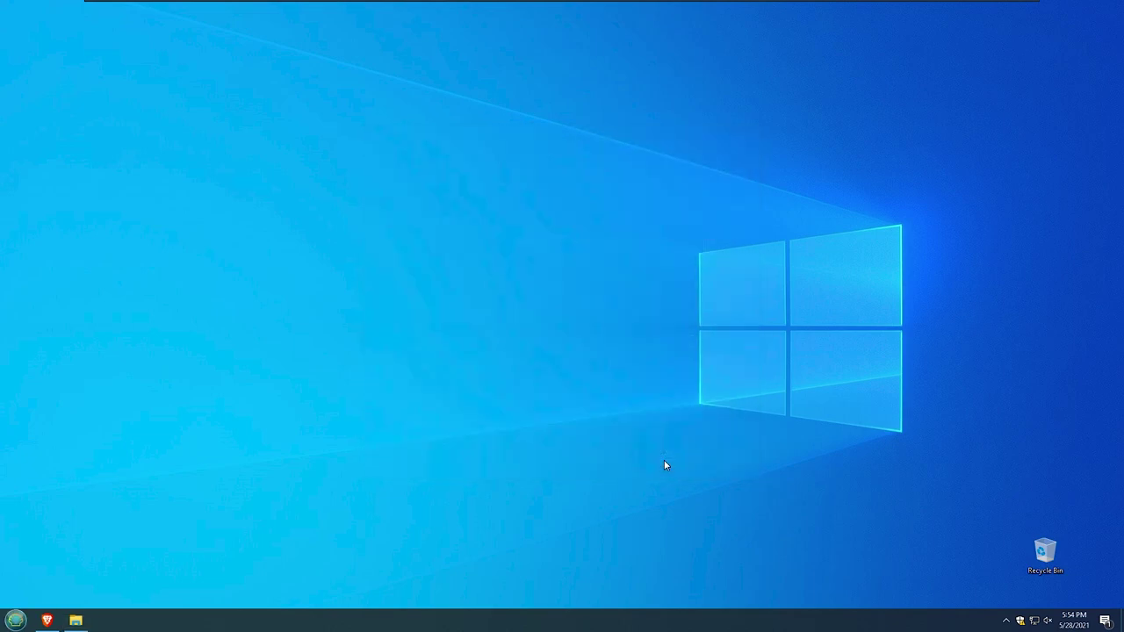
{"action": "left_click", "coordinate": [16, 620]}
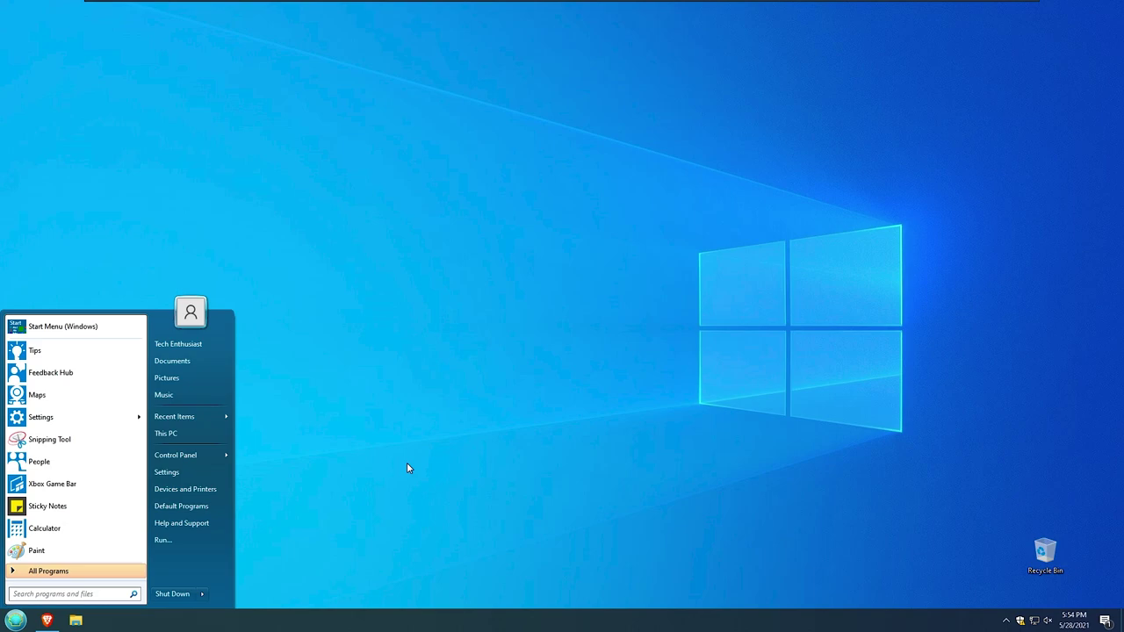
{"action": "left_click", "coordinate": [407, 468]}
- Switch back to Brave, search the web for "winaero" and open the Winaero website
{"action": "left_click", "coordinate": [47, 620]}
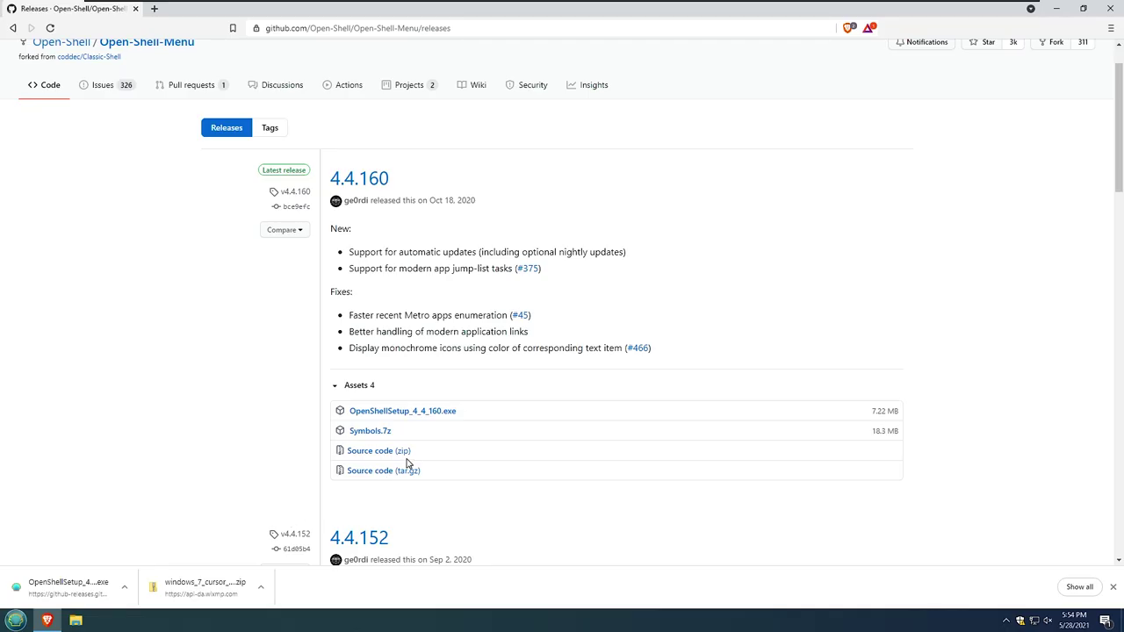
{"action": "left_click", "coordinate": [373, 30]}
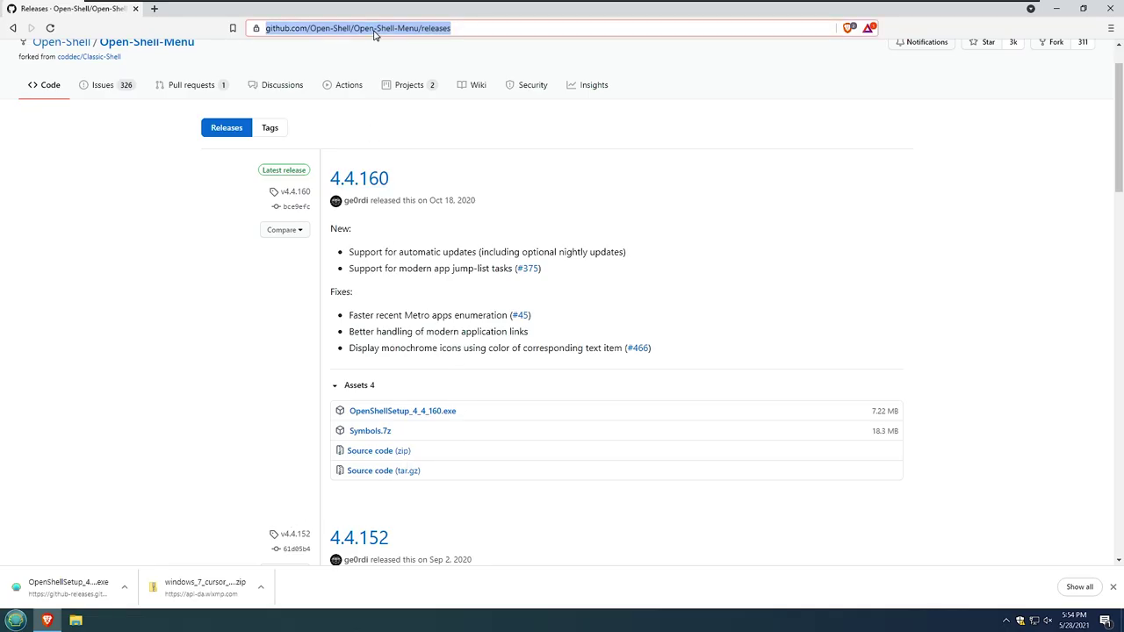
{"action": "type", "text": "winaero"}
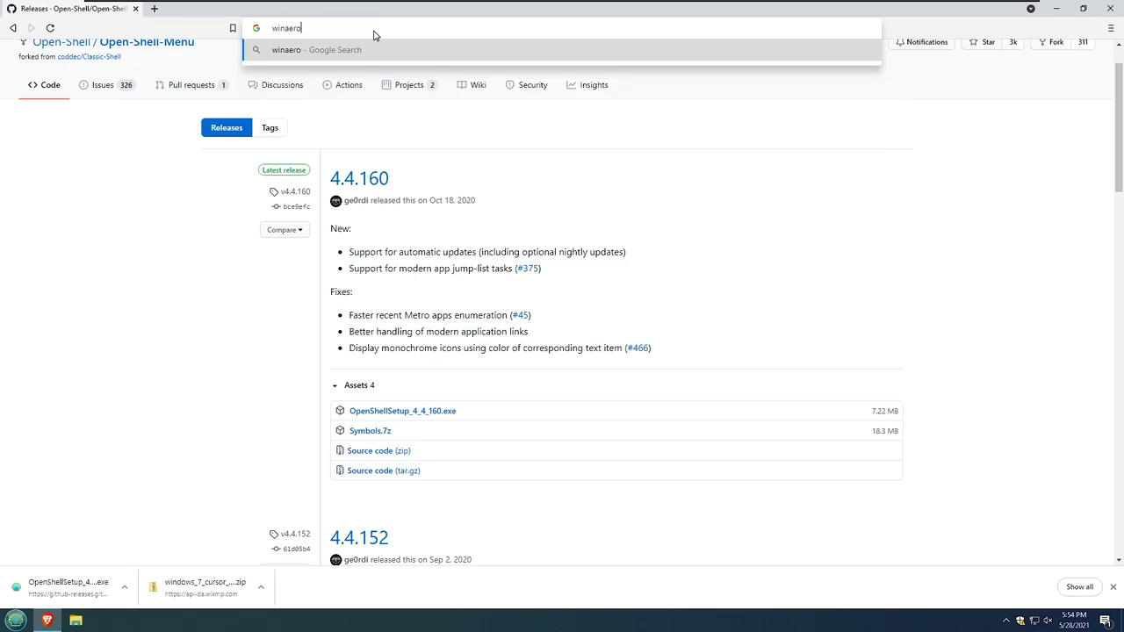
{"action": "key", "text": "Return"}
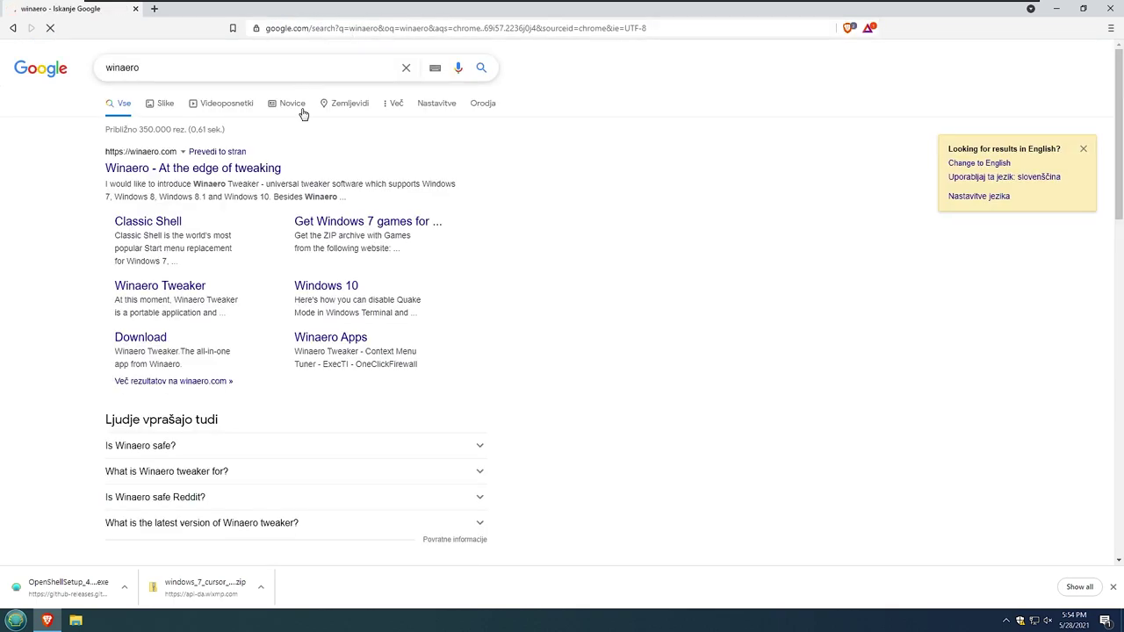
{"action": "left_click", "coordinate": [261, 169]}
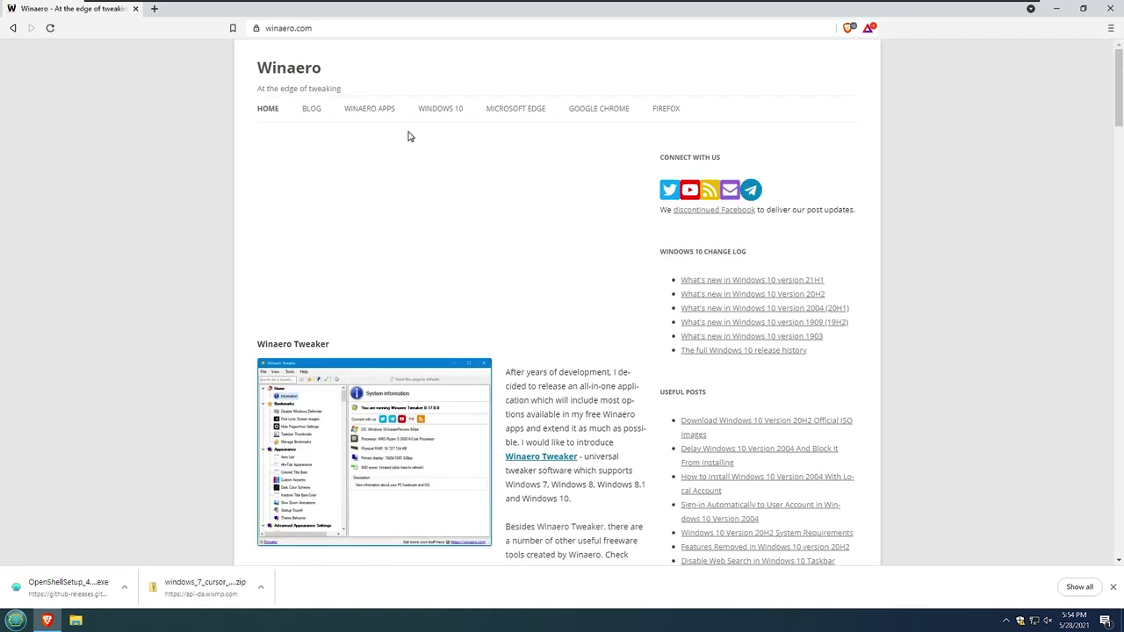
- Open the download page for Winaero Tweaker from the site's list of Winaero apps
{"action": "left_click", "coordinate": [384, 113]}
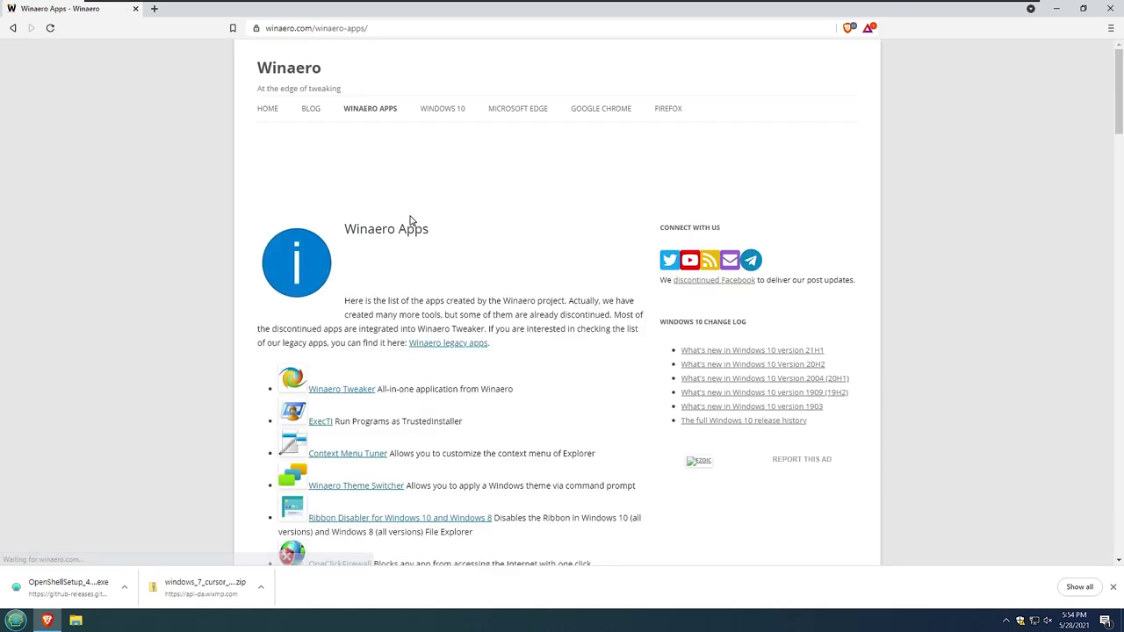
{"action": "left_click", "coordinate": [360, 389]}
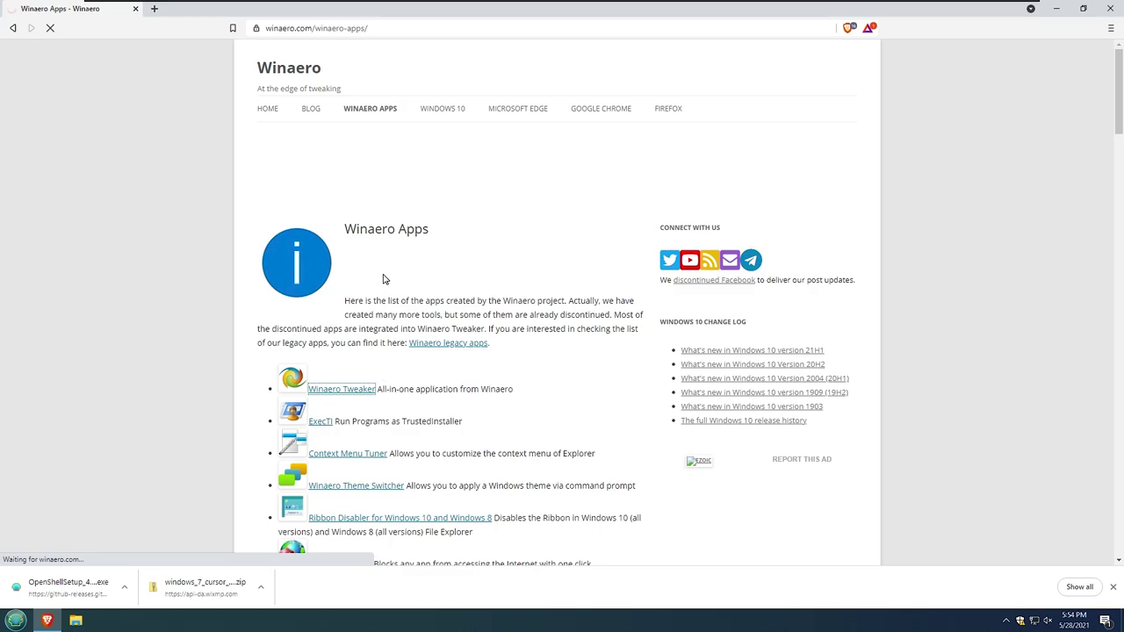
{"action": "scroll", "coordinate": [383, 278], "scroll_direction": "down", "scroll_amount": 3}
{"action": "scroll", "coordinate": [383, 277], "scroll_direction": "down", "scroll_amount": 3}
{"action": "left_click", "coordinate": [390, 339]}
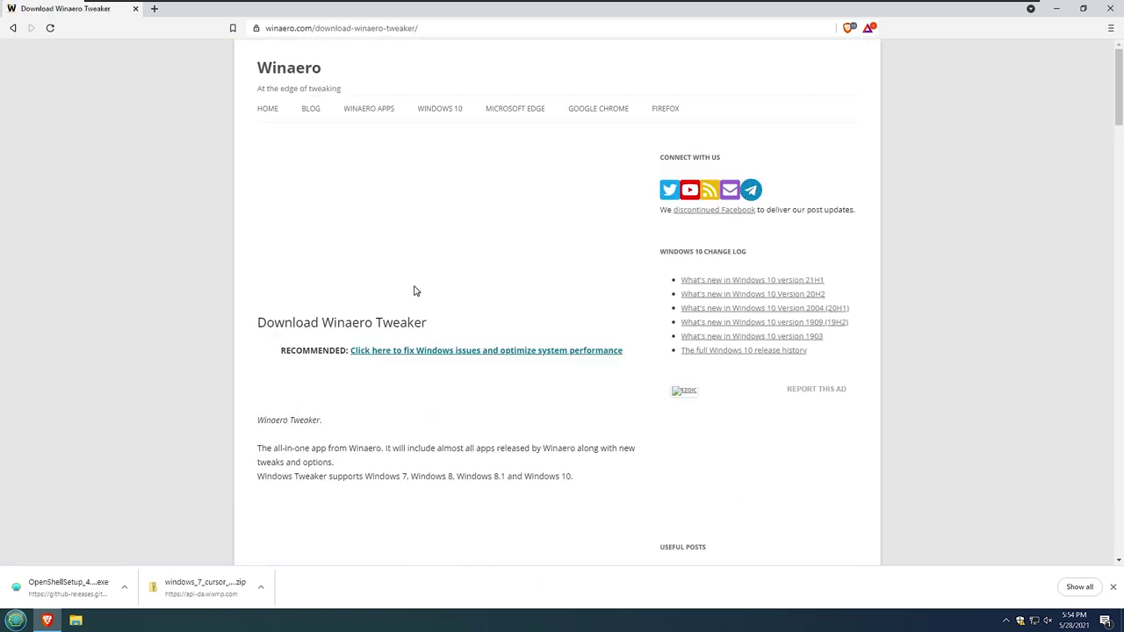
- Download the Winaero Tweaker archive from its download link and save it to the Downloads folder
{"action": "scroll", "coordinate": [423, 368], "scroll_direction": "down", "scroll_amount": 10}
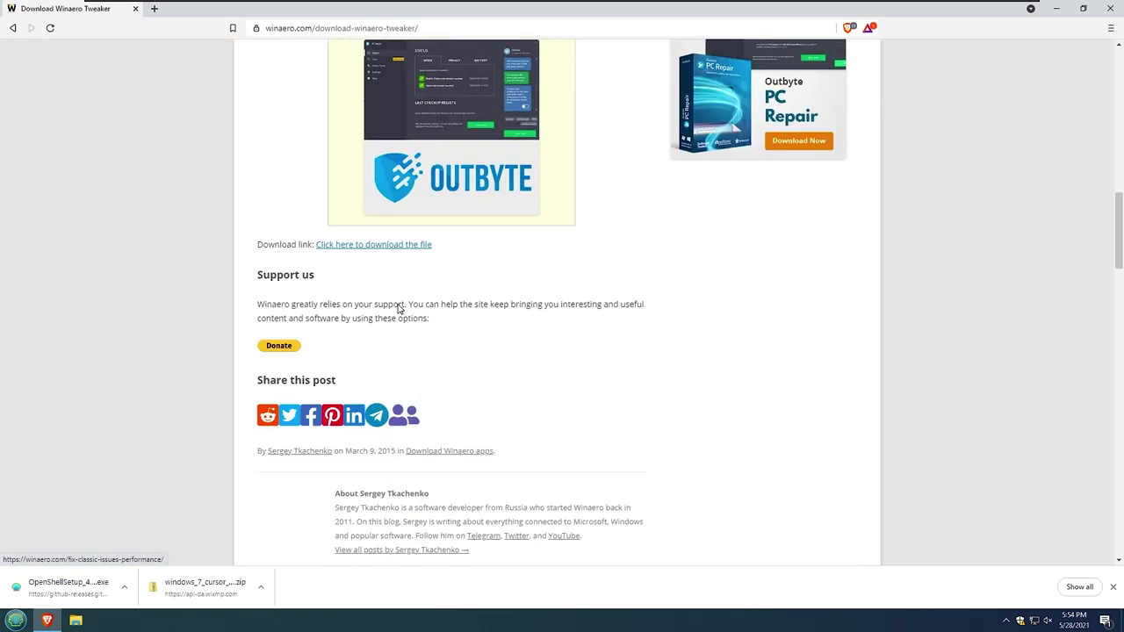
{"action": "left_click", "coordinate": [392, 251]}
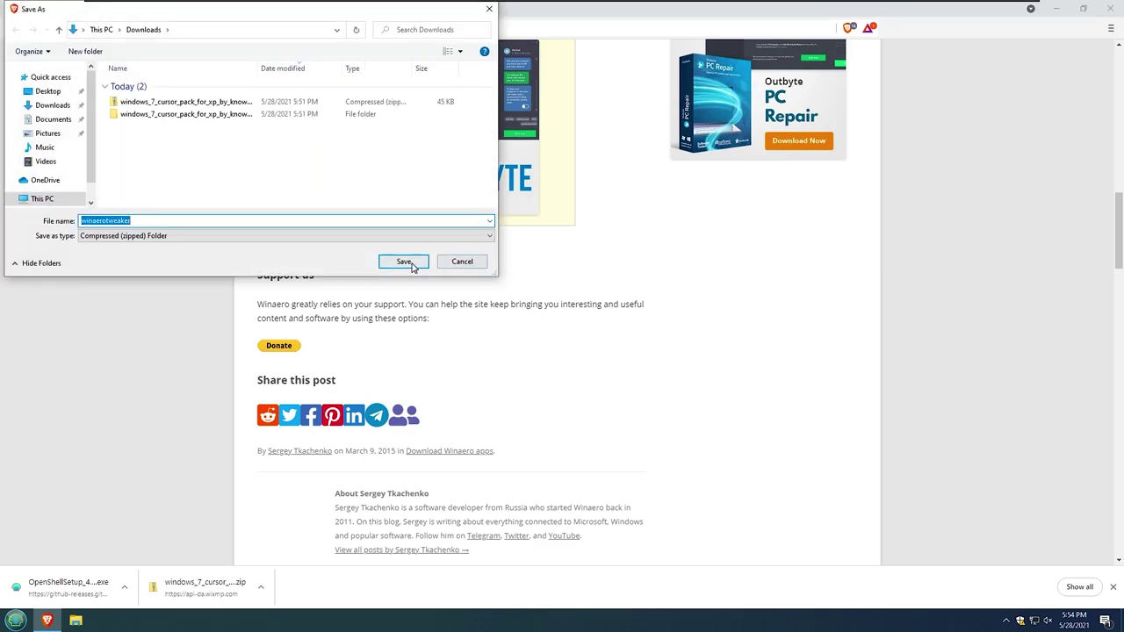
{"action": "left_click", "coordinate": [428, 262]}
- Open the downloaded winaerotweaker archive and extract its files to a winaerotweaker folder in Downloads
{"action": "left_click", "coordinate": [62, 575]}
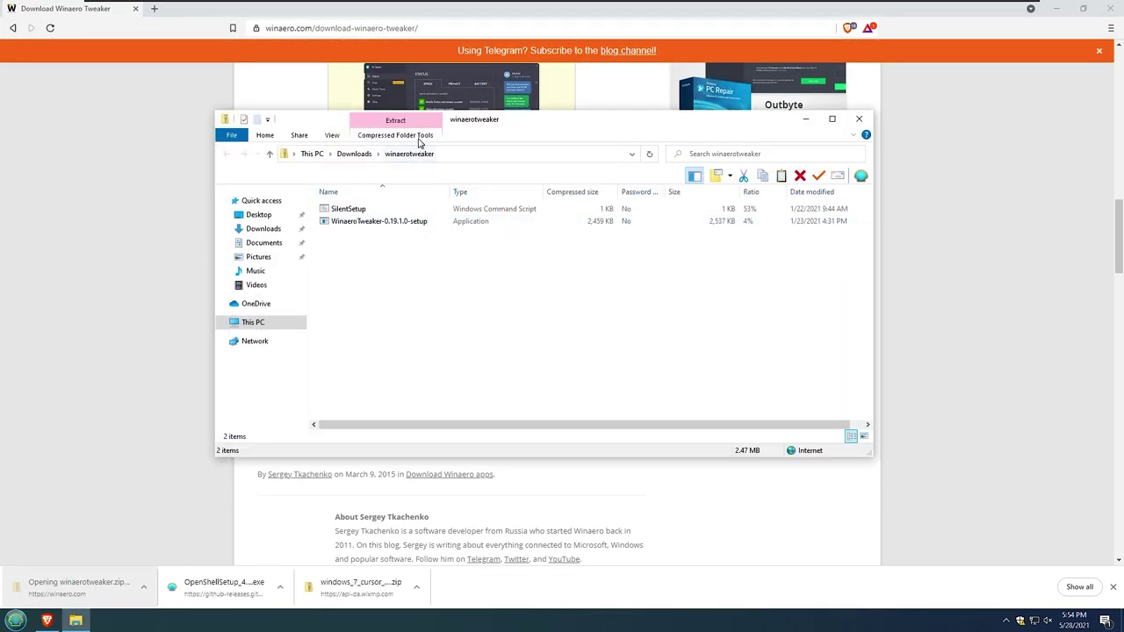
{"action": "left_click", "coordinate": [413, 138]}
{"action": "left_click", "coordinate": [396, 165]}
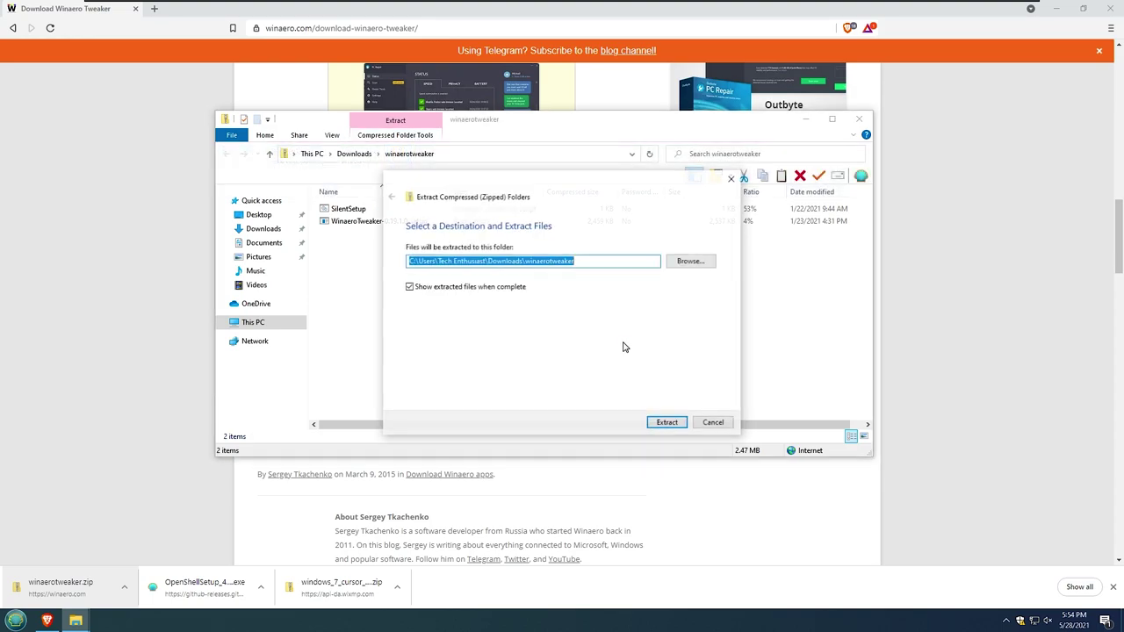
{"action": "key", "text": "Return"}
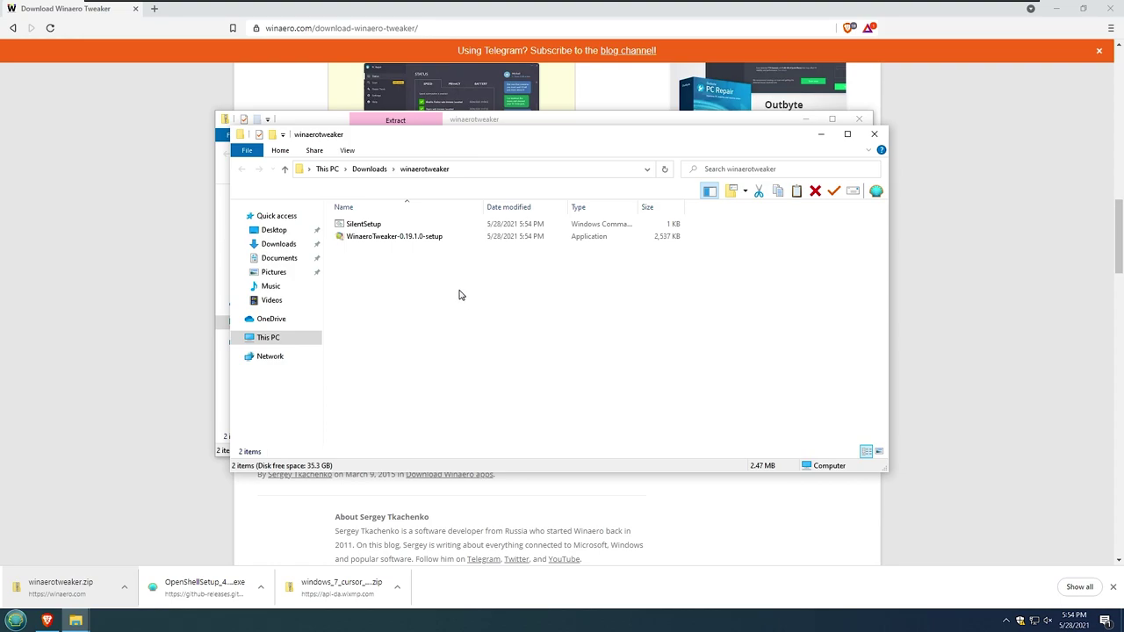
- Run WinaeroTweaker-0.19.1.0-setup, overriding the SmartScreen block and allowing it to make changes to the device
{"action": "double_click", "coordinate": [409, 237]}
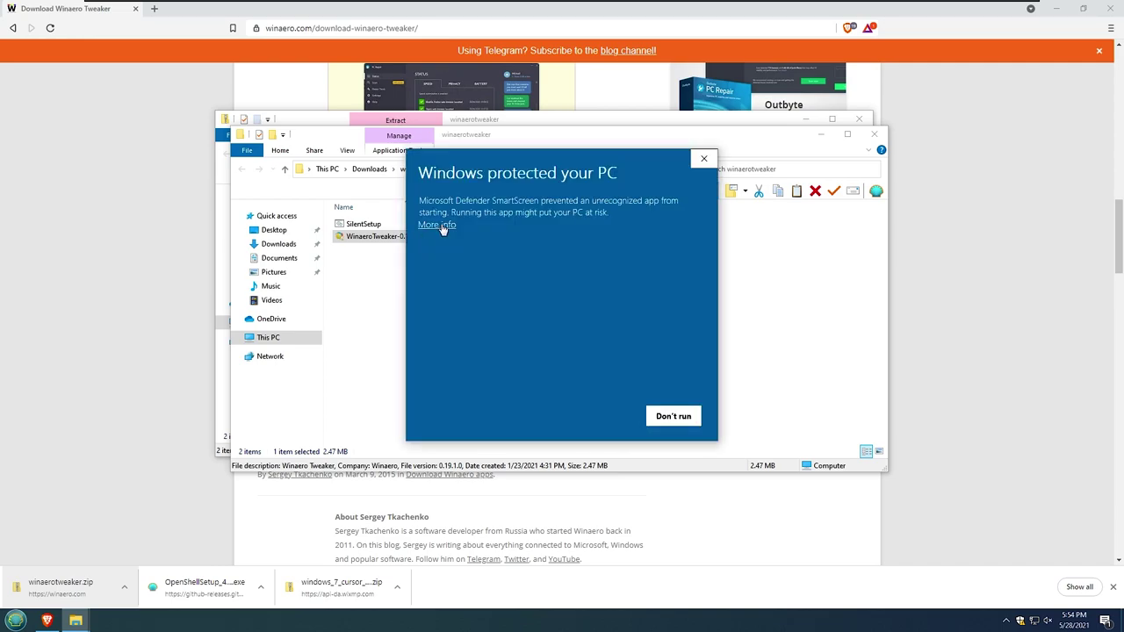
{"action": "left_click", "coordinate": [444, 227]}
{"action": "left_click", "coordinate": [603, 416]}
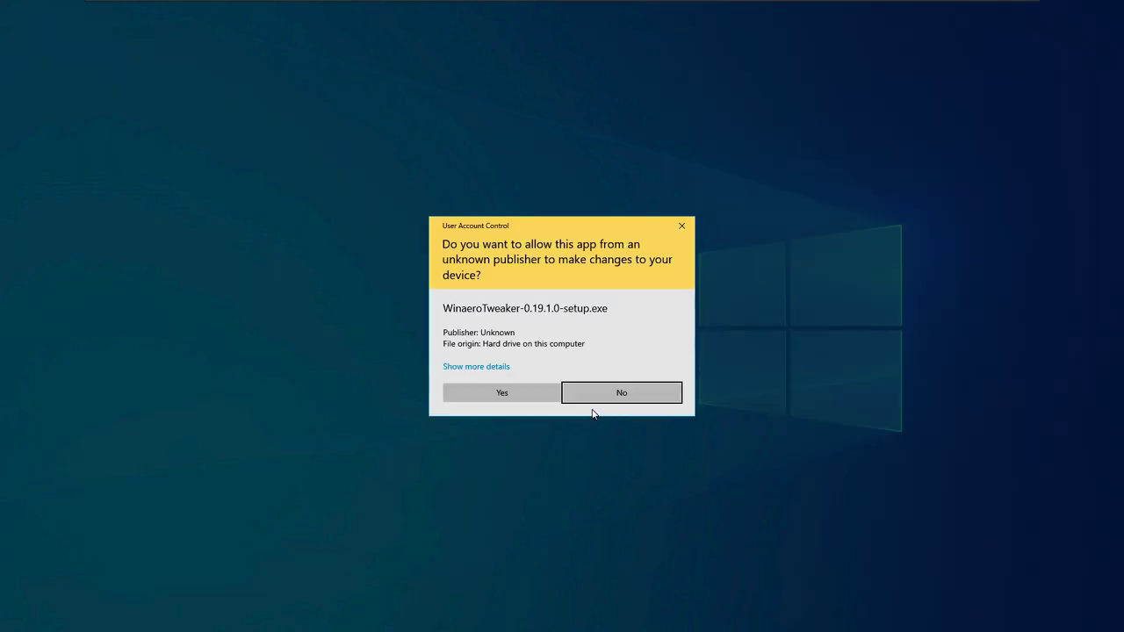
{"action": "left_click", "coordinate": [527, 397]}
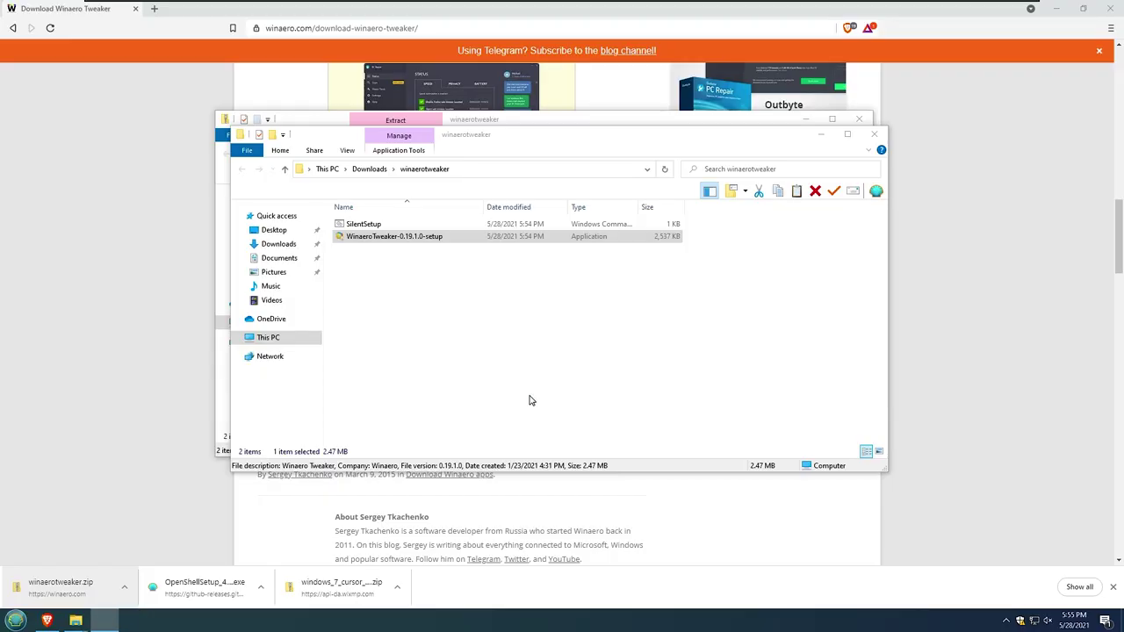
- Install Winaero Tweaker in normal mode with a desktop icon for all users, and finish setup with the program set to run
{"action": "left_click", "coordinate": [625, 402]}
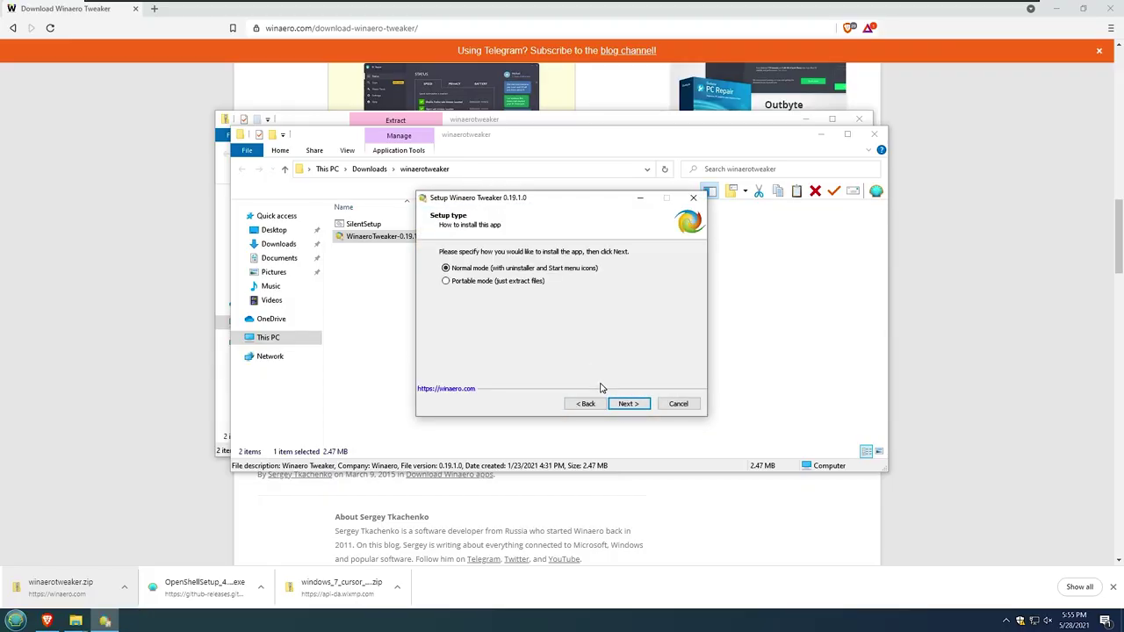
{"action": "left_click", "coordinate": [632, 406]}
{"action": "left_click", "coordinate": [498, 369]}
{"action": "left_click", "coordinate": [629, 404]}
{"action": "left_click", "coordinate": [629, 404]}
{"action": "left_click", "coordinate": [629, 404]}
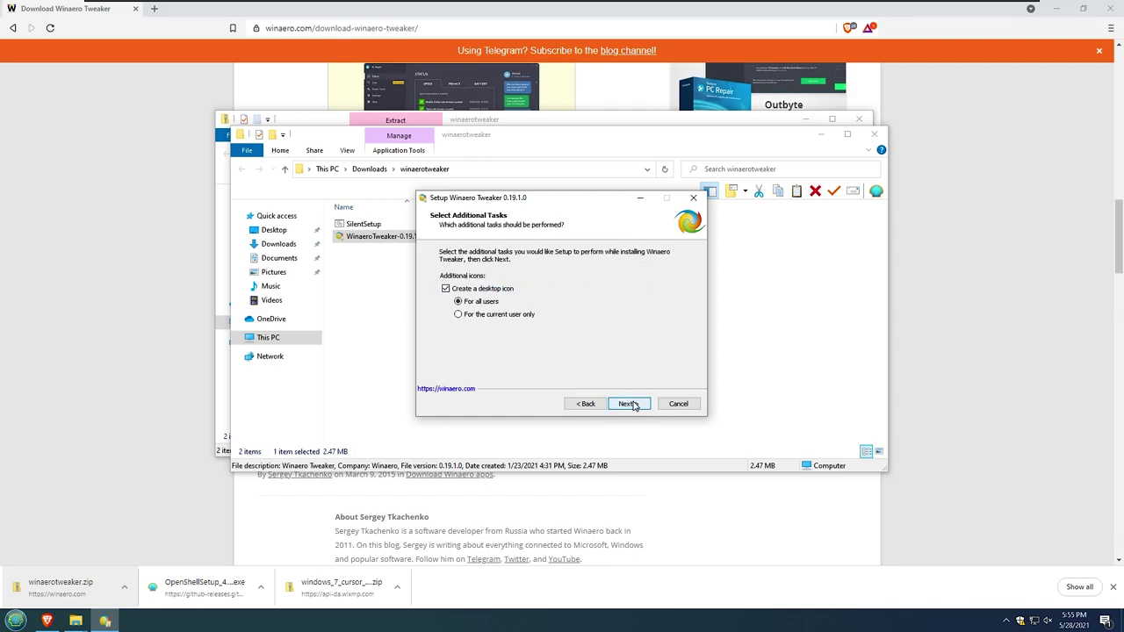
{"action": "left_click", "coordinate": [629, 404]}
{"action": "left_click", "coordinate": [629, 404]}
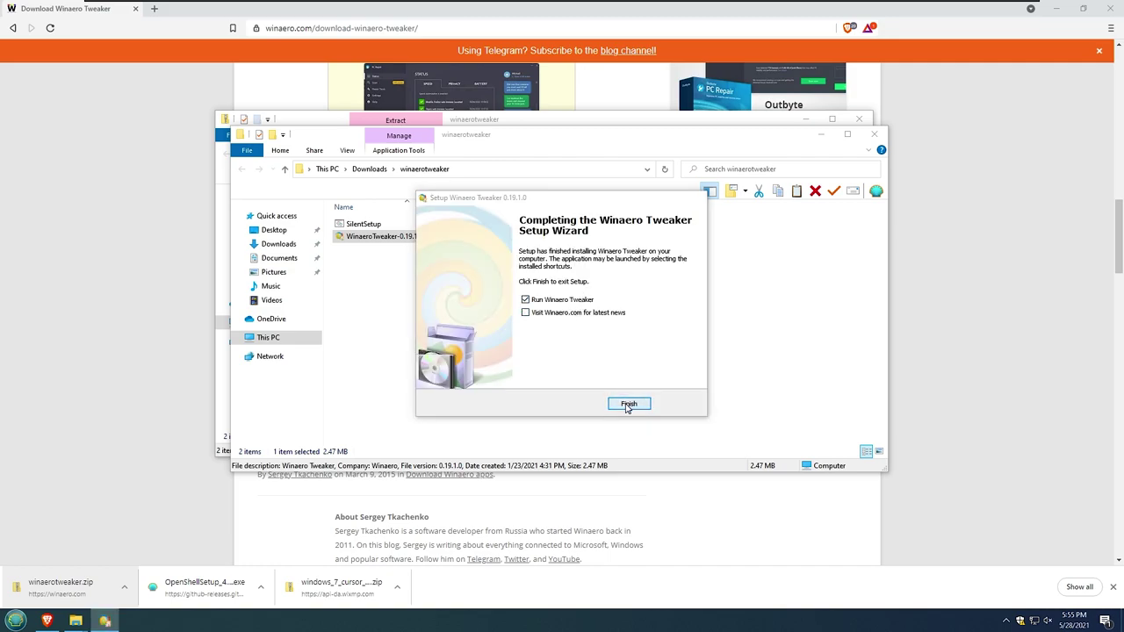
{"action": "left_click", "coordinate": [629, 403]}
- Close the extracted winaerotweaker folder, minimize the browser and let Winaero Tweaker start
{"action": "left_click", "coordinate": [873, 133]}
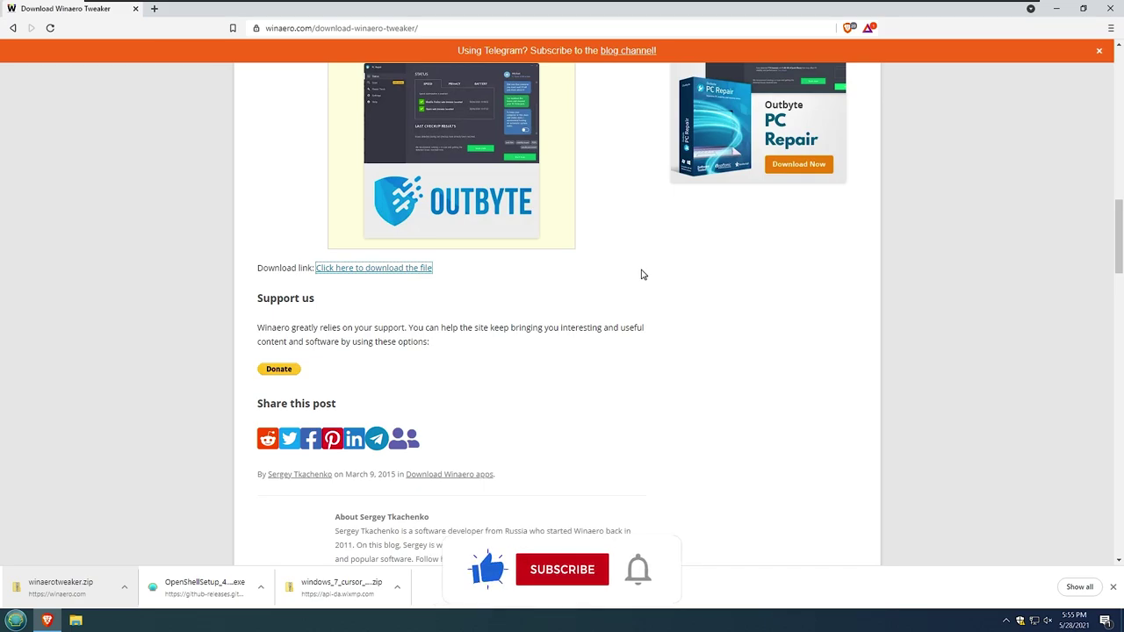
{"action": "left_click", "coordinate": [1056, 8]}
{"action": "left_click", "coordinate": [524, 444]}
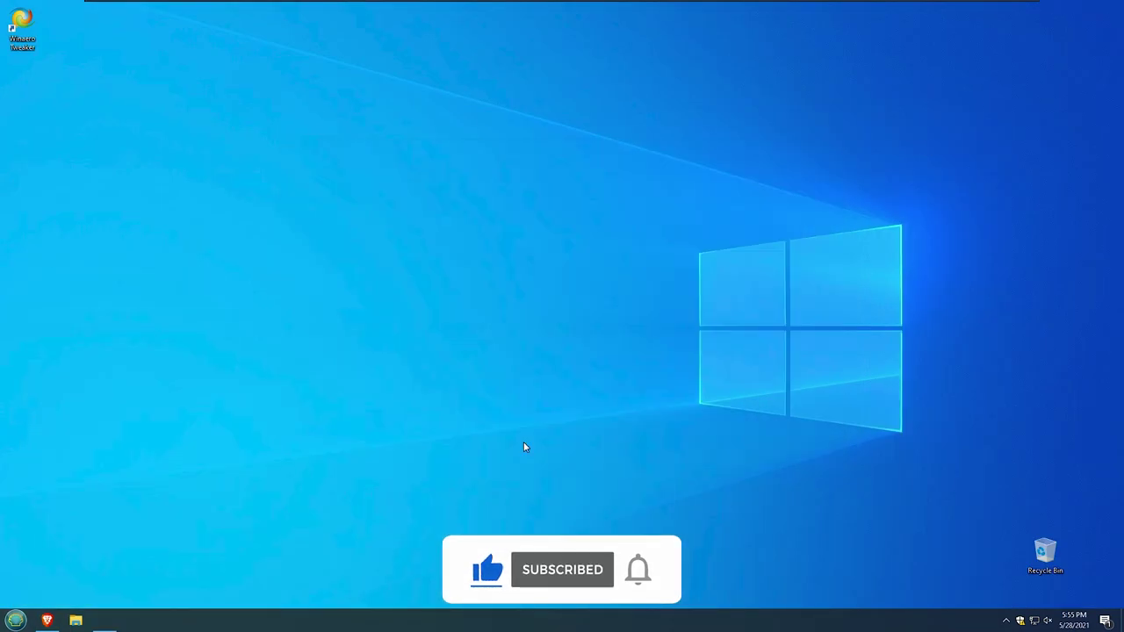
{"action": "left_click", "coordinate": [524, 395]}
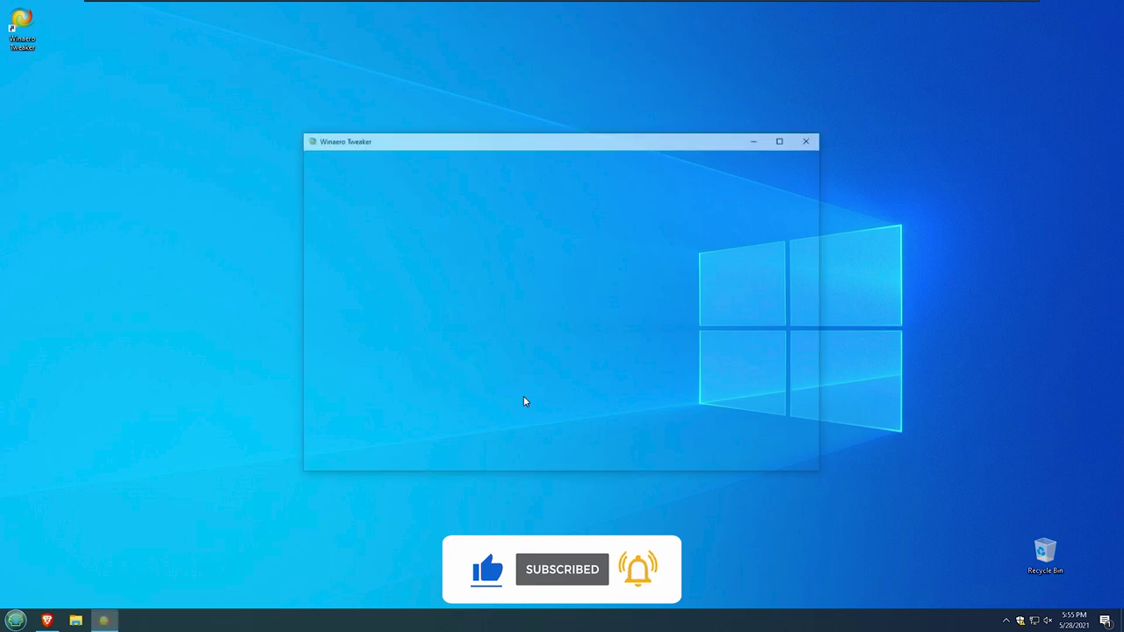
- Enable the Aero Lite (default) theme in Winaero Tweaker and close the program
{"action": "left_click", "coordinate": [386, 274]}
{"action": "left_click", "coordinate": [615, 251]}
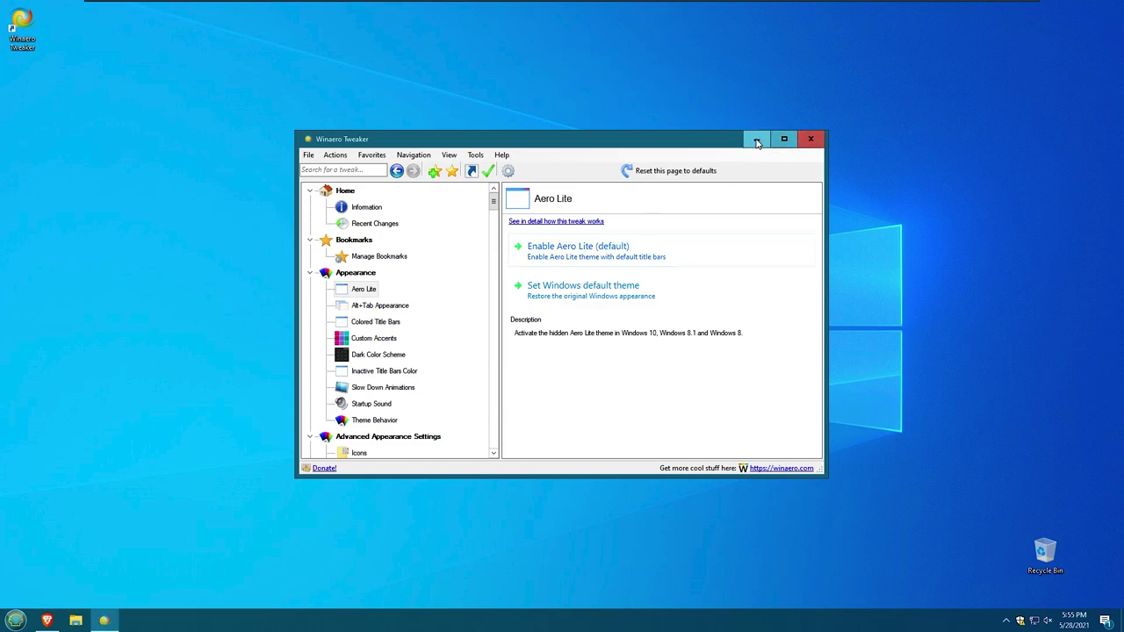
{"action": "left_click", "coordinate": [812, 141]}
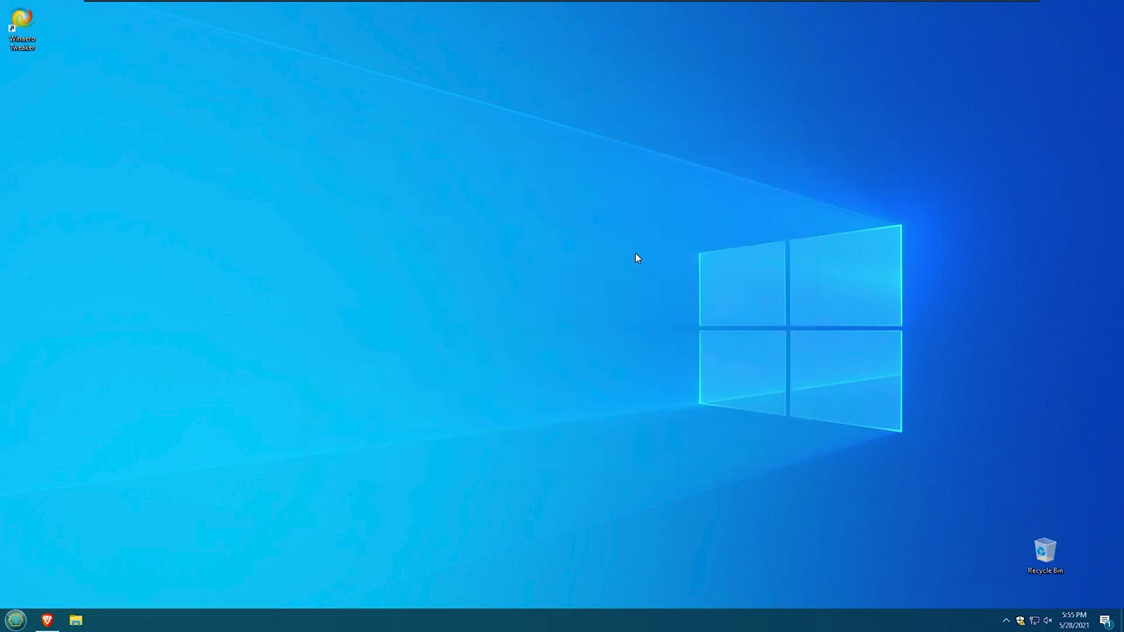
- Permanently delete the Winaero Tweaker shortcut from the desktop
{"action": "left_click", "coordinate": [22, 28]}
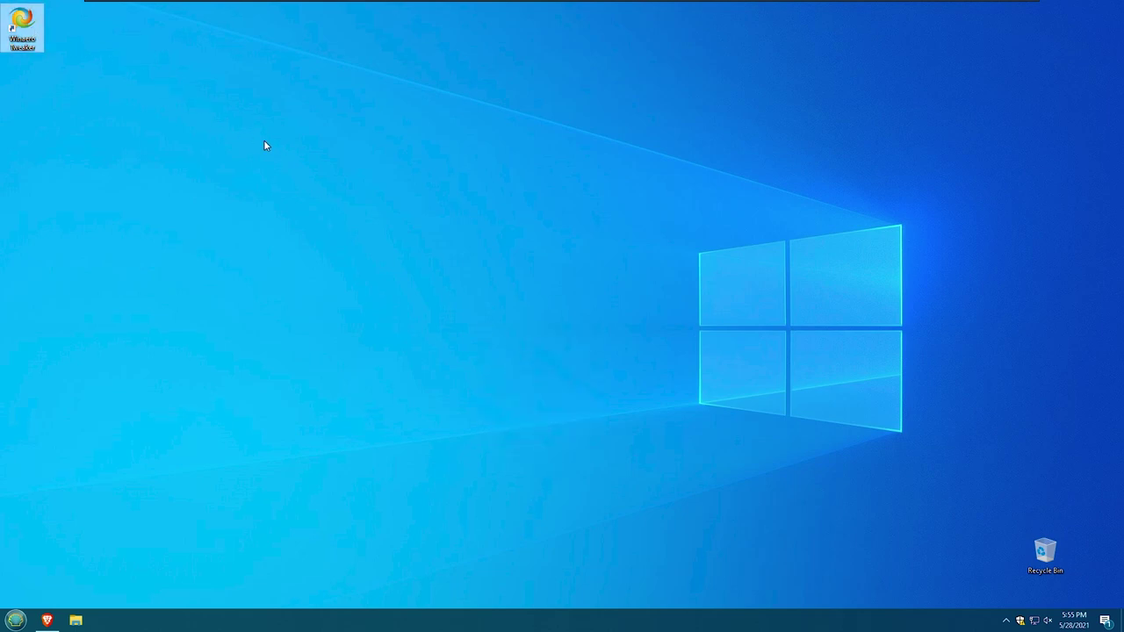
{"action": "key", "text": "shift+Delete"}
{"action": "key", "text": "Return"}
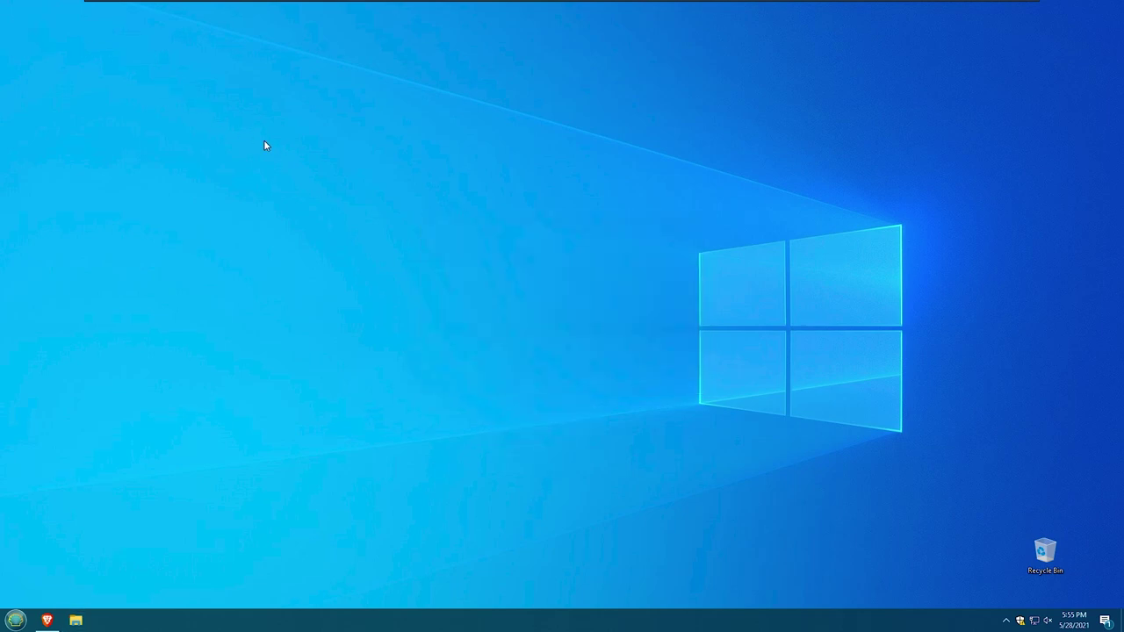
- Switch back to Brave, search Google for "Win 7 theme for win10" and look through the results
{"action": "left_click", "coordinate": [47, 620]}
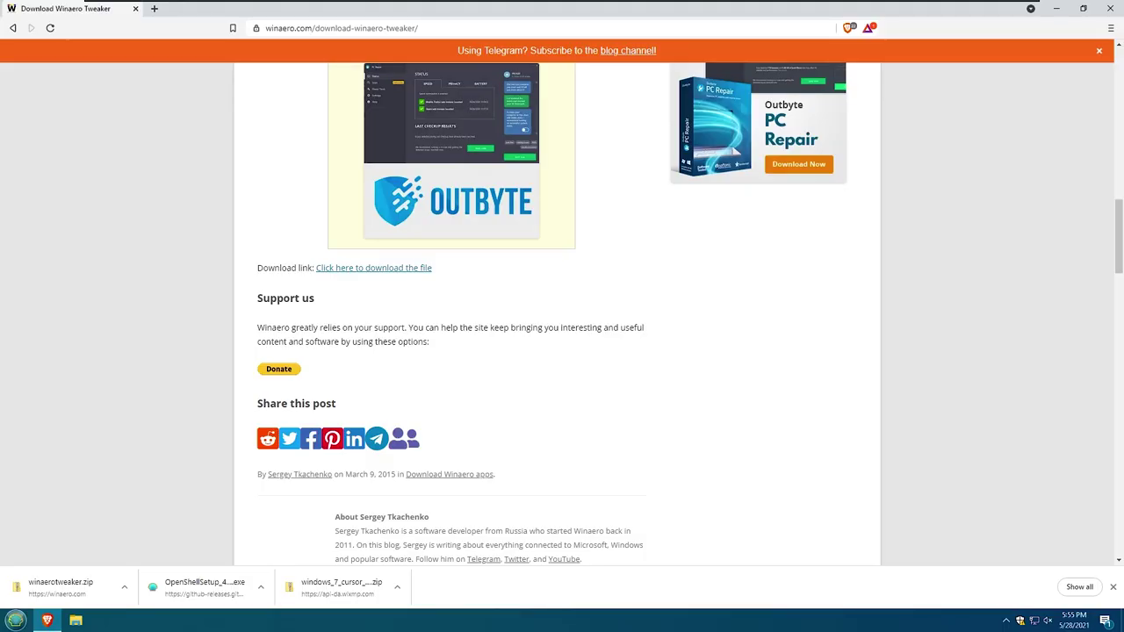
{"action": "left_click", "coordinate": [334, 28]}
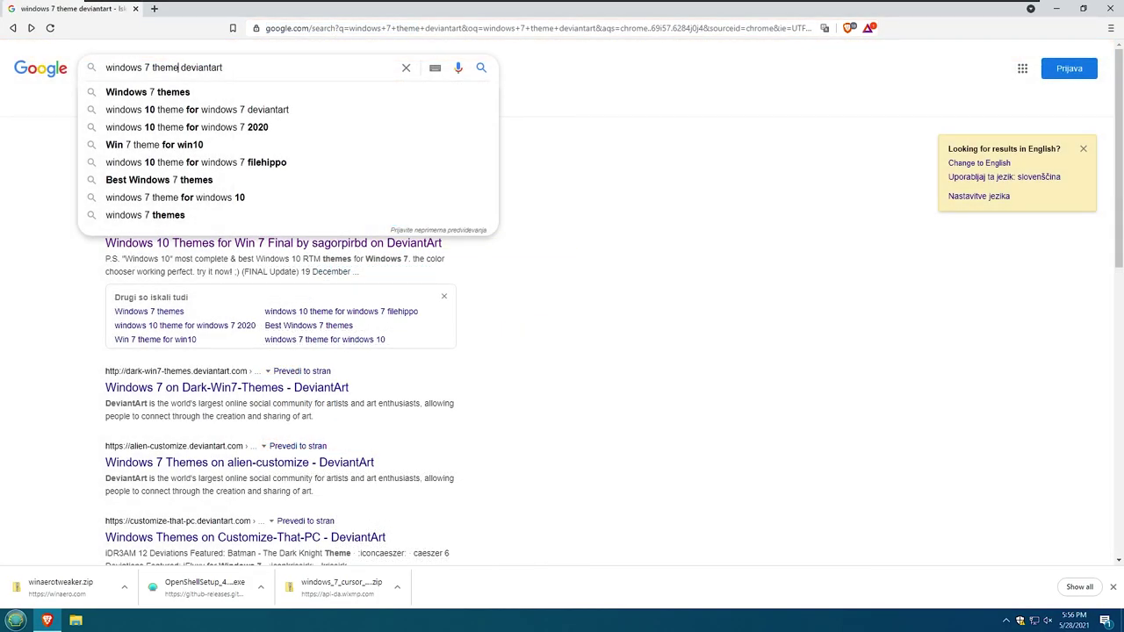
{"action": "left_click", "coordinate": [184, 145]}
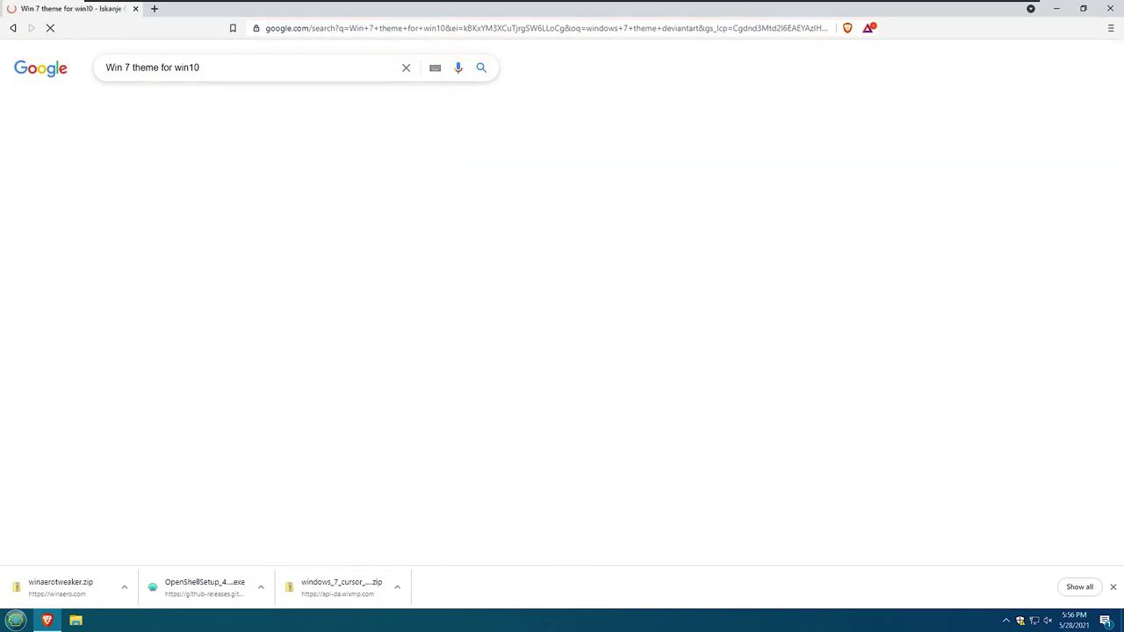
{"action": "scroll", "coordinate": [264, 218], "scroll_direction": "down", "scroll_amount": 4}
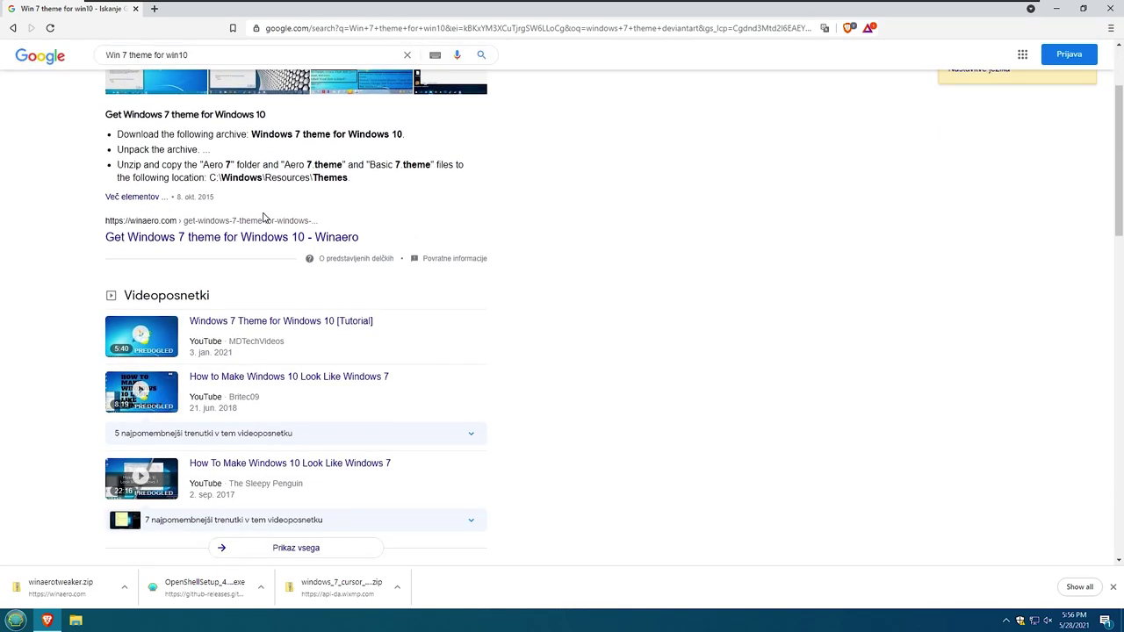
{"action": "scroll", "coordinate": [263, 218], "scroll_direction": "up", "scroll_amount": 1}
{"action": "scroll", "coordinate": [264, 218], "scroll_direction": "down", "scroll_amount": 2}
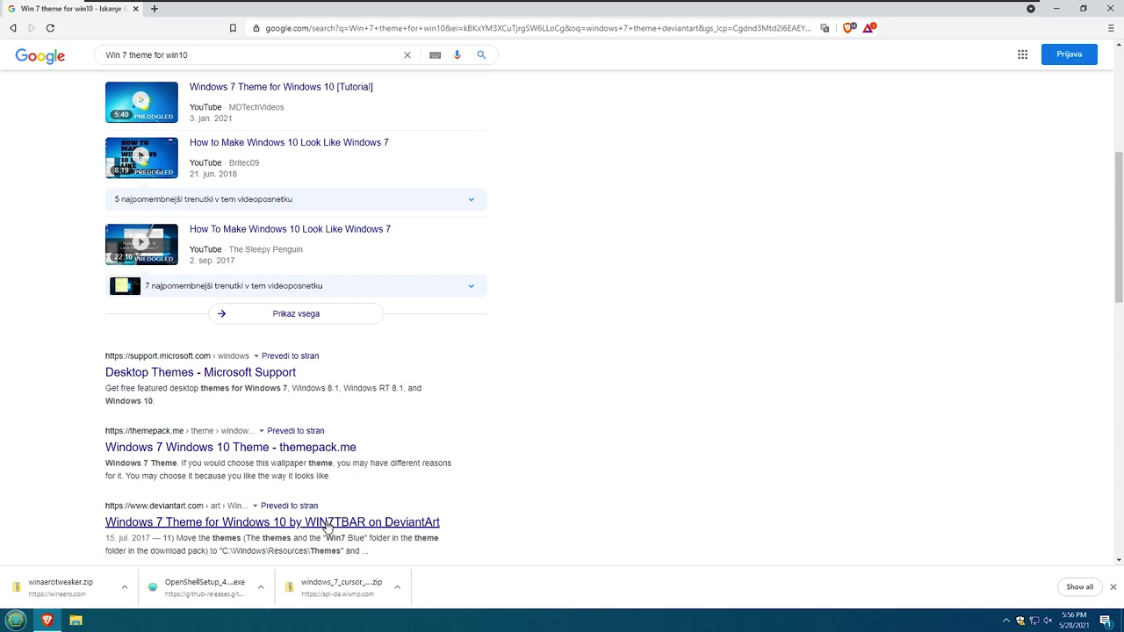
- Refine the search to "Win 7 theme for win10 deviantart" and open the Aero 7 Themes for Win10 Final page
{"action": "scroll", "coordinate": [326, 515], "scroll_direction": "up", "scroll_amount": 4}
{"action": "scroll", "coordinate": [236, 86], "scroll_direction": "up", "scroll_amount": 1}
{"action": "left_click", "coordinate": [264, 68]}
{"action": "type", "text": "devi"}
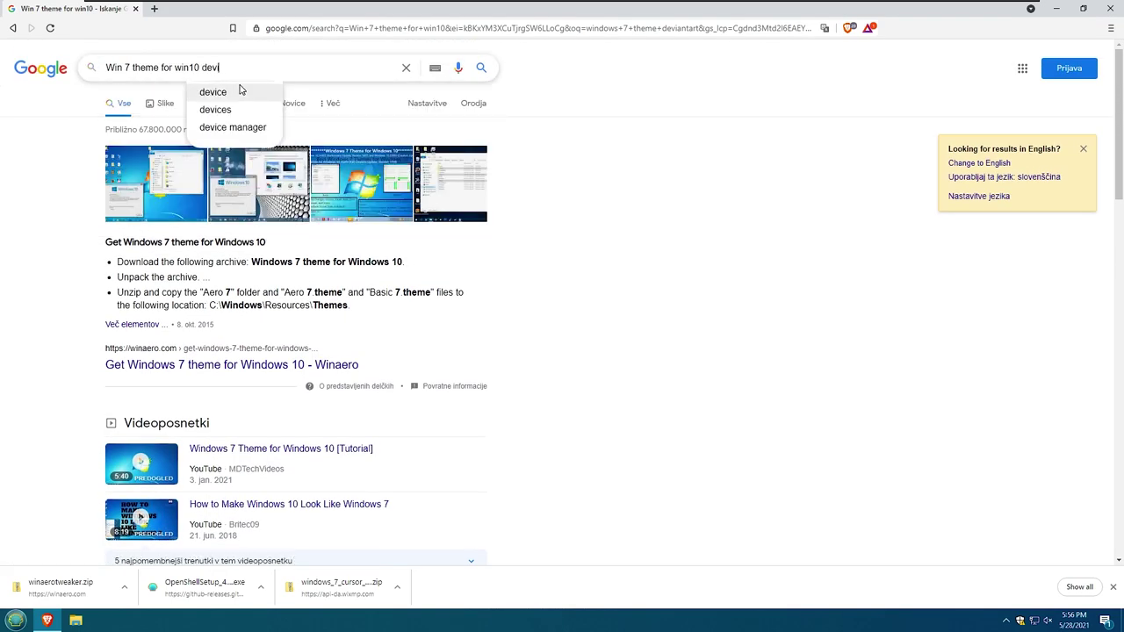
{"action": "type", "text": "antar"}
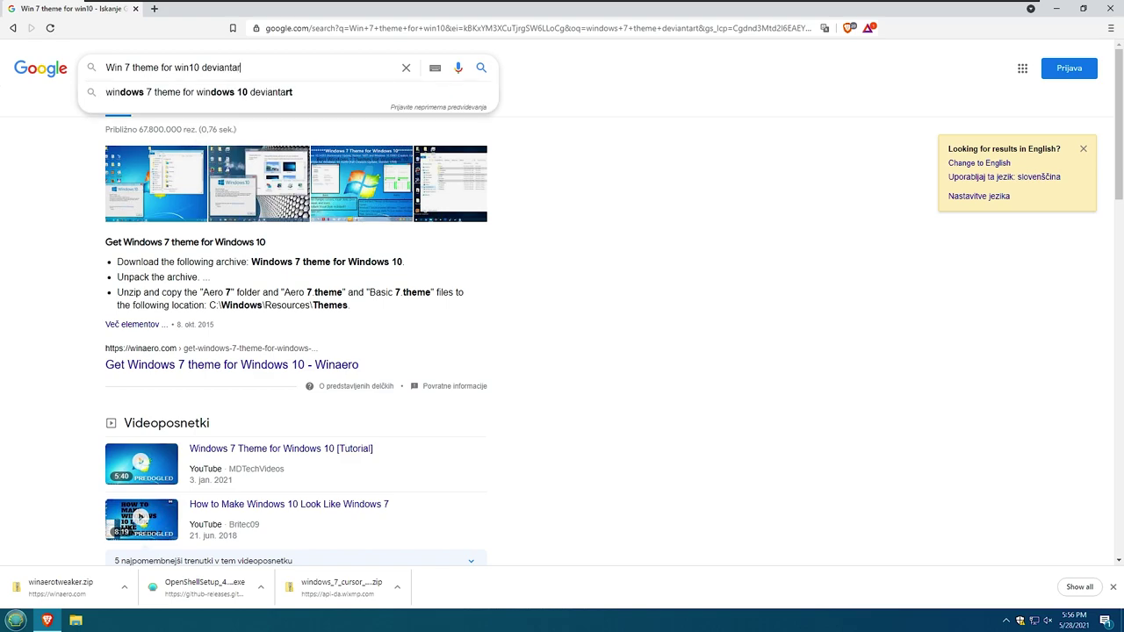
{"action": "type", "text": "t"}
{"action": "key", "text": "Return"}
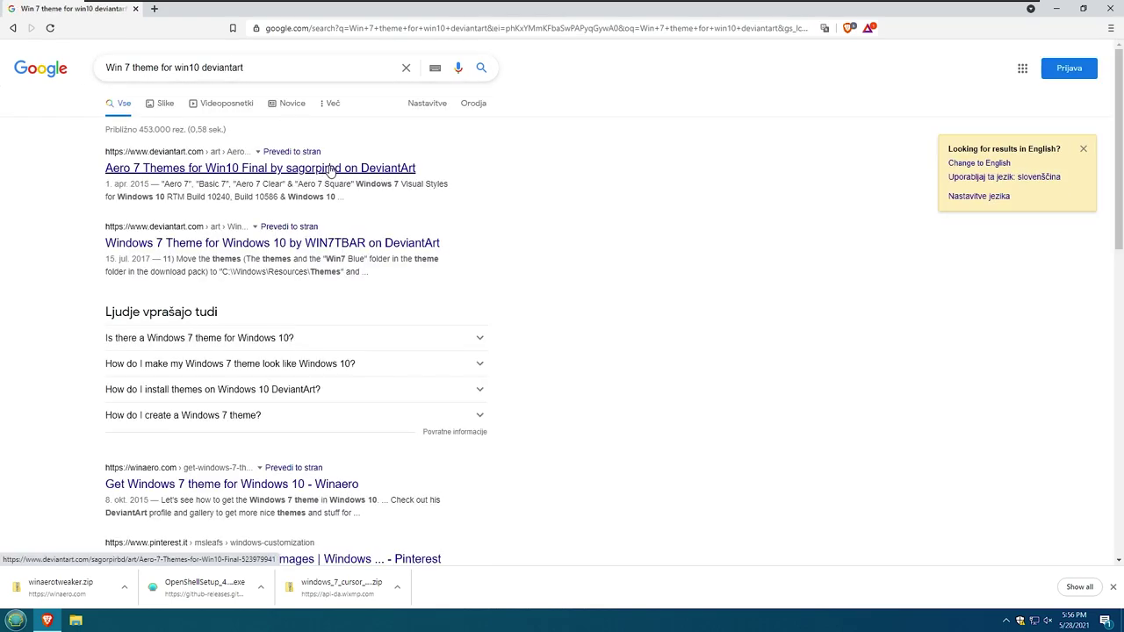
{"action": "left_click", "coordinate": [343, 168]}
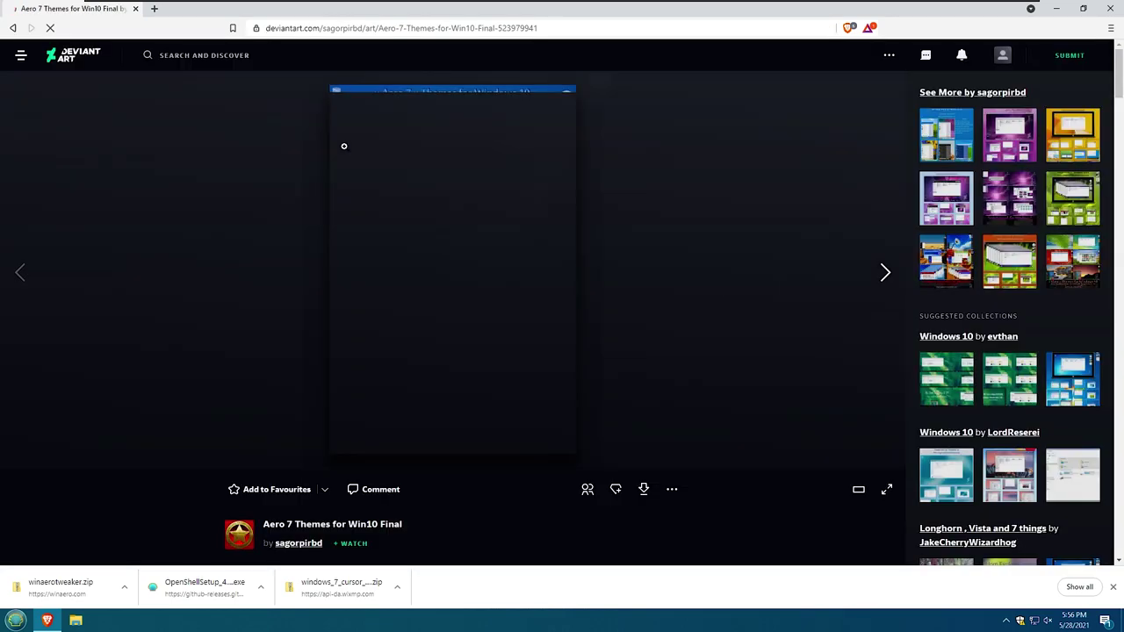
- Download the Aero 7 Themes for Win10 Final RAR file and save it to the Downloads folder
{"action": "scroll", "coordinate": [615, 307], "scroll_direction": "down", "scroll_amount": 2}
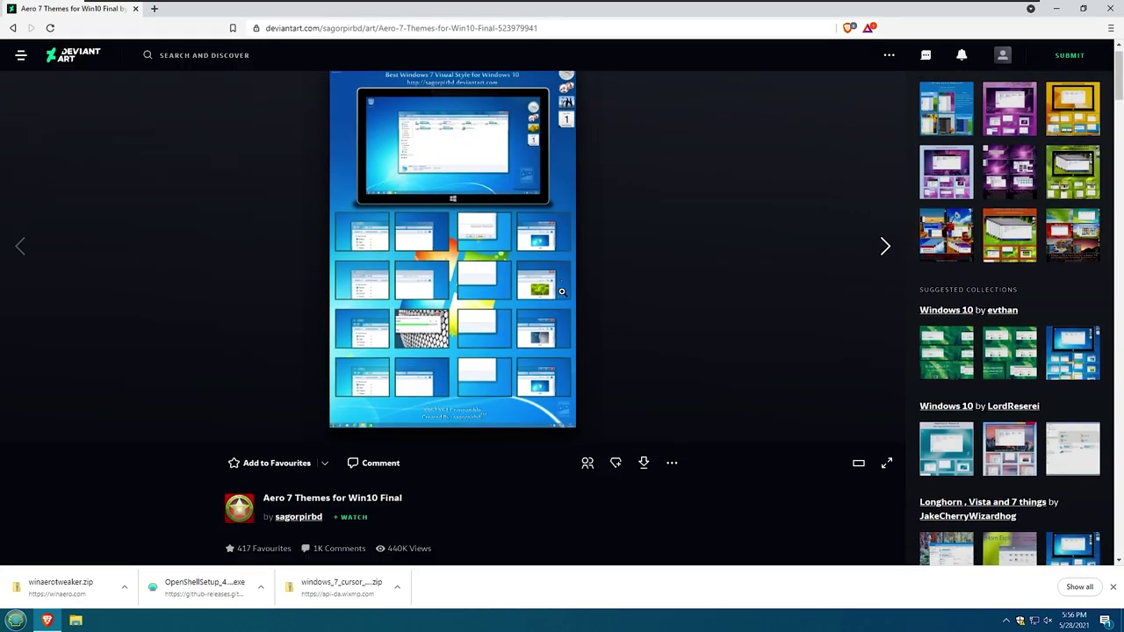
{"action": "left_click", "coordinate": [645, 314]}
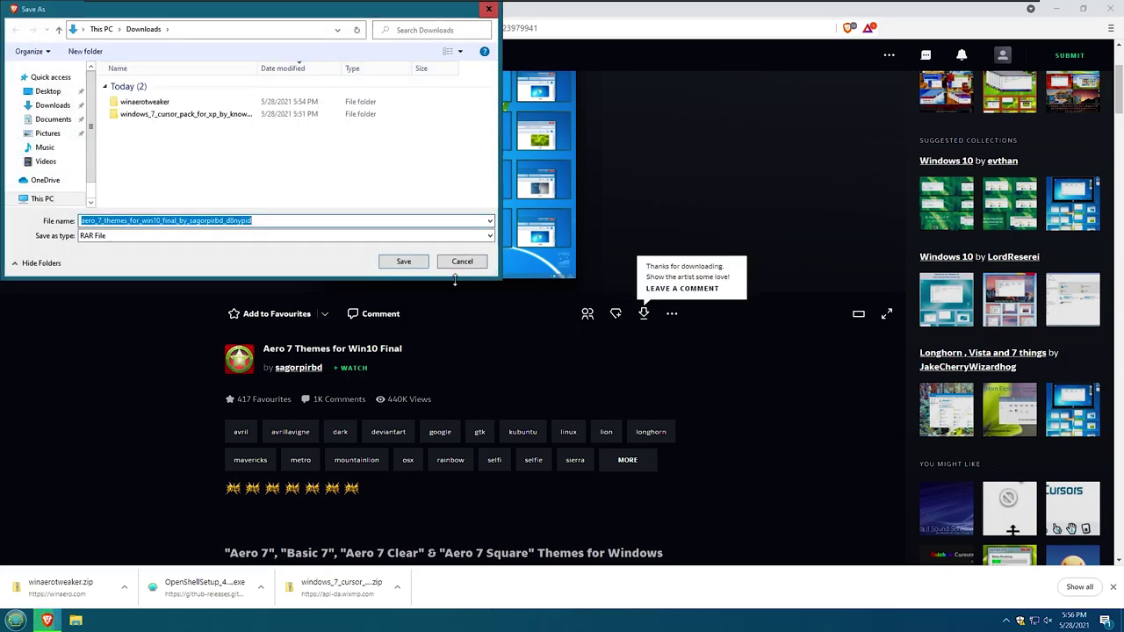
{"action": "left_click", "coordinate": [413, 262]}
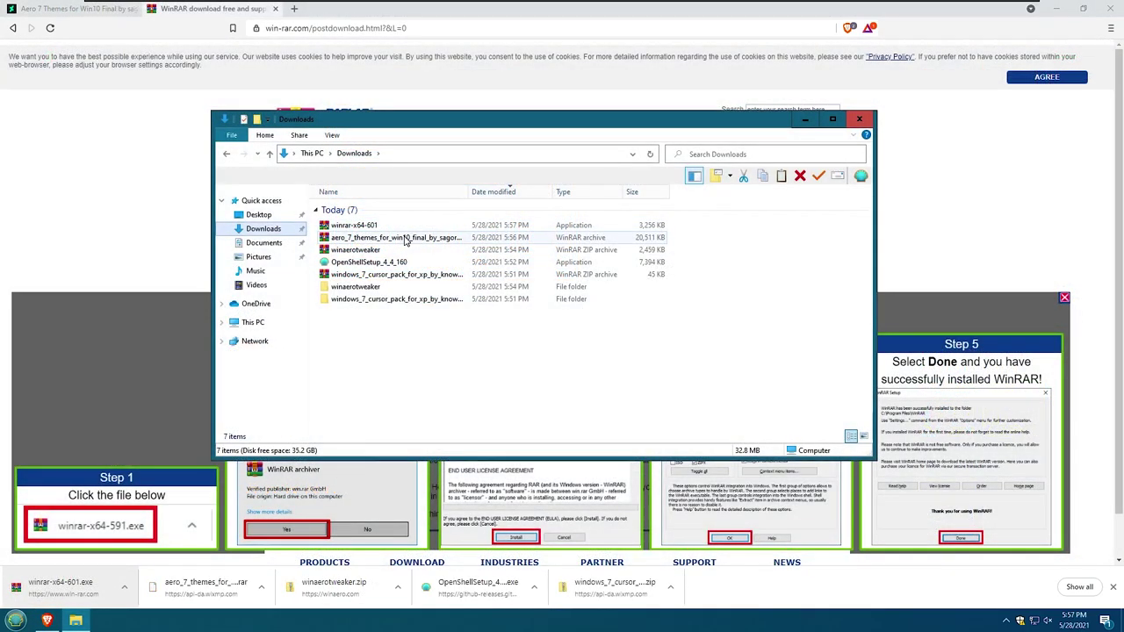
- Extract the Aero 7 themes archive directly into the Downloads folder with WinRAR
{"action": "left_click", "coordinate": [406, 239]}
{"action": "right_click", "coordinate": [406, 241]}
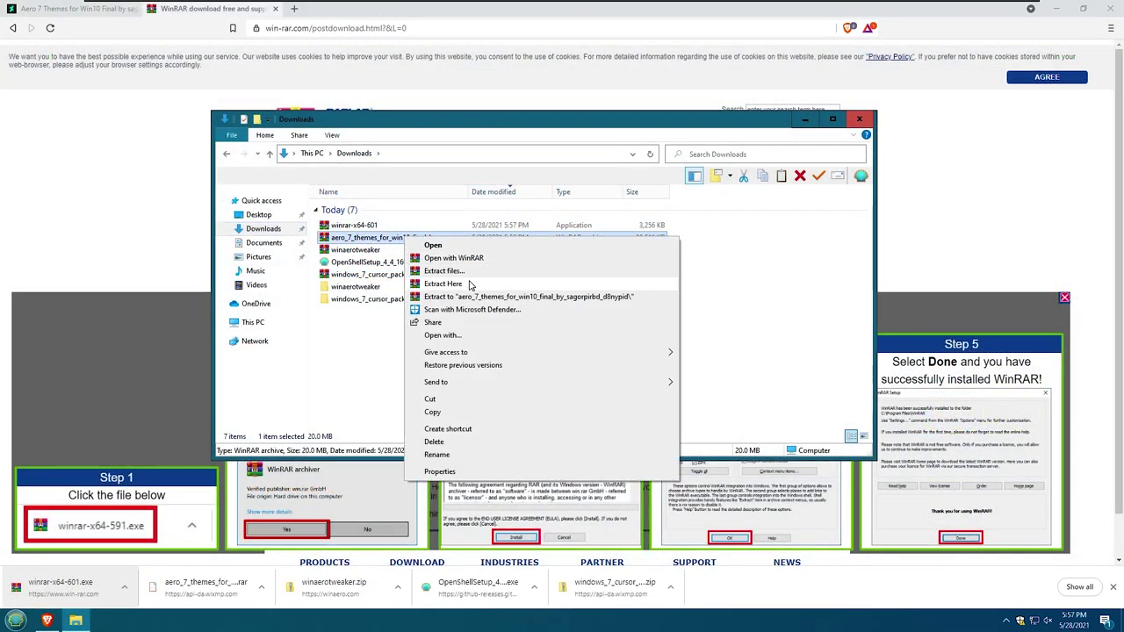
{"action": "left_click", "coordinate": [578, 283]}
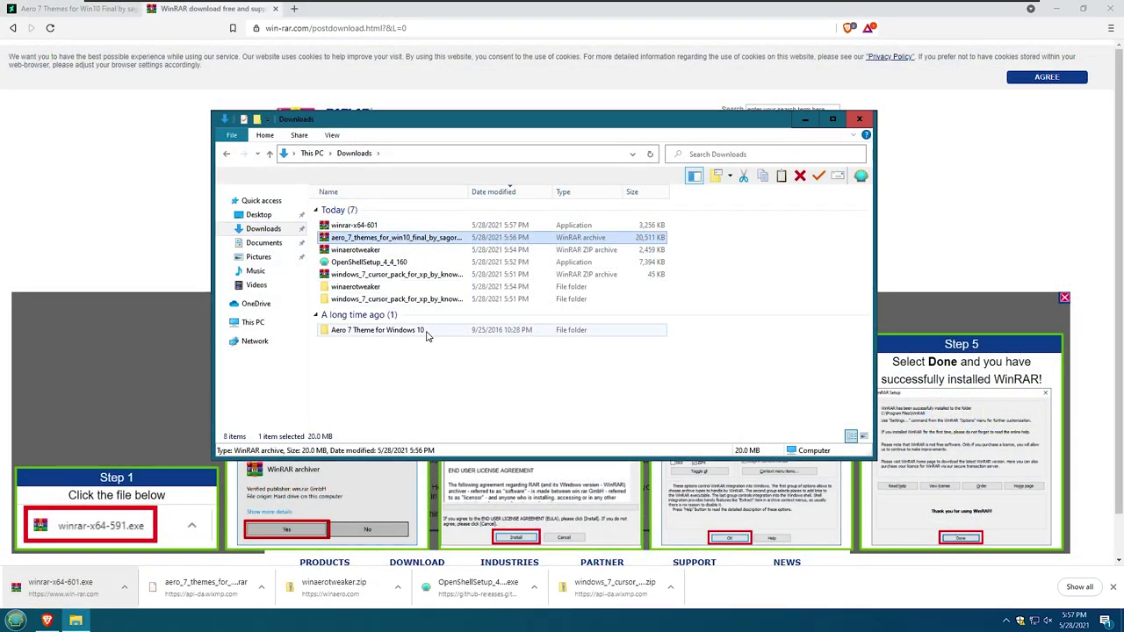
- Look through the extracted Aero 7 Theme for Windows 10 folder and close the file window
{"action": "double_click", "coordinate": [427, 334]}
{"action": "double_click", "coordinate": [396, 216]}
{"action": "left_click", "coordinate": [347, 220]}
{"action": "left_click", "coordinate": [497, 272]}
{"action": "left_click", "coordinate": [858, 120]}
- Replace the Open-Shell Start button with a custom image from the Aero 7 Theme for Windows 10 folder and try the button
{"action": "right_click", "coordinate": [61, 586]}
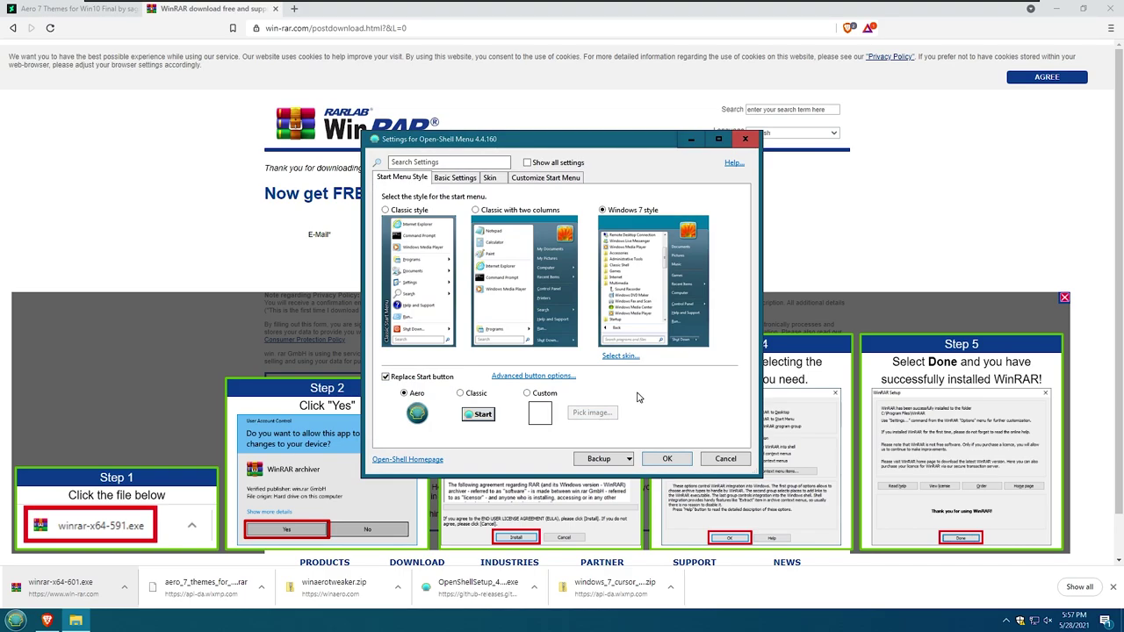
{"action": "left_click", "coordinate": [538, 395]}
{"action": "left_click", "coordinate": [591, 412]}
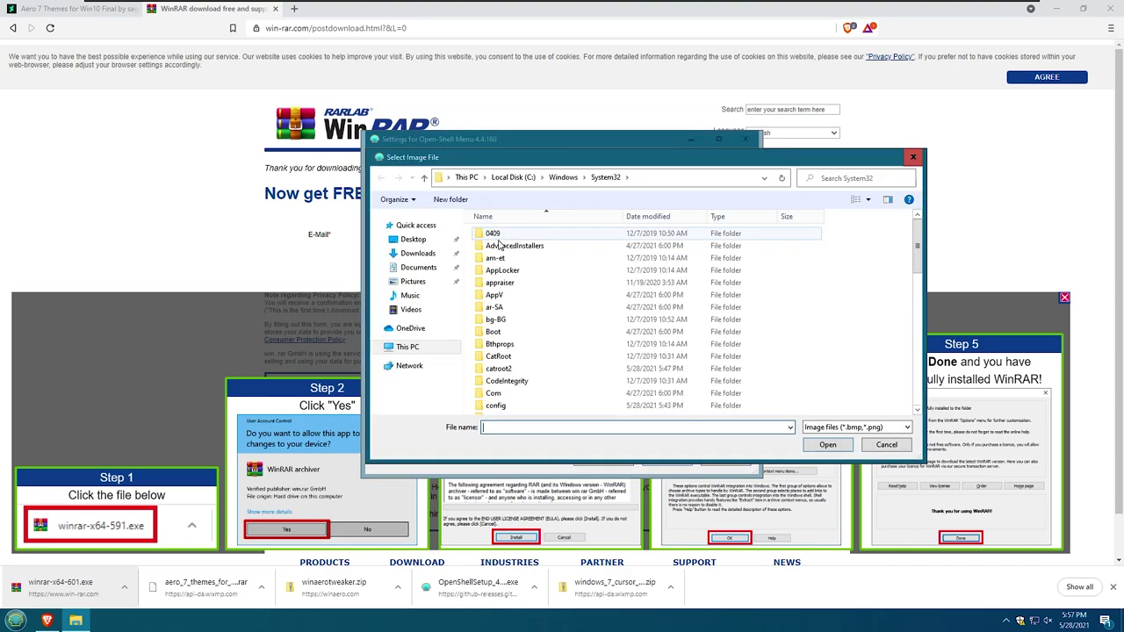
{"action": "left_click", "coordinate": [419, 254]}
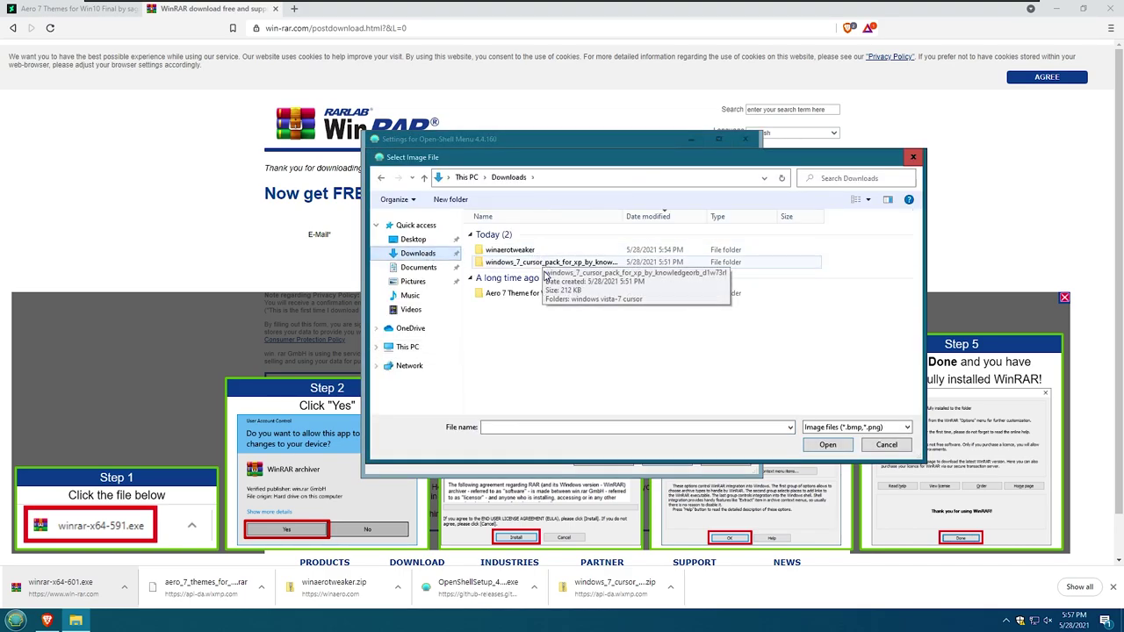
{"action": "double_click", "coordinate": [531, 294]}
{"action": "double_click", "coordinate": [527, 239]}
{"action": "left_click", "coordinate": [514, 237]}
{"action": "left_click", "coordinate": [827, 444]}
{"action": "left_click", "coordinate": [667, 459]}
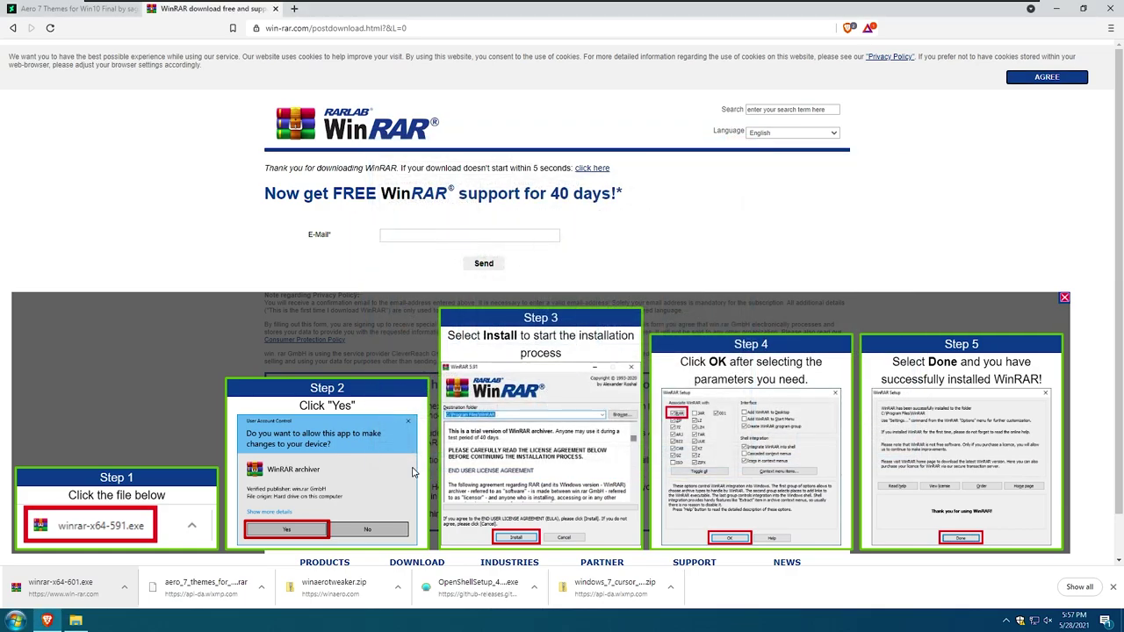
{"action": "left_click", "coordinate": [19, 622]}
{"action": "left_click", "coordinate": [19, 623]}
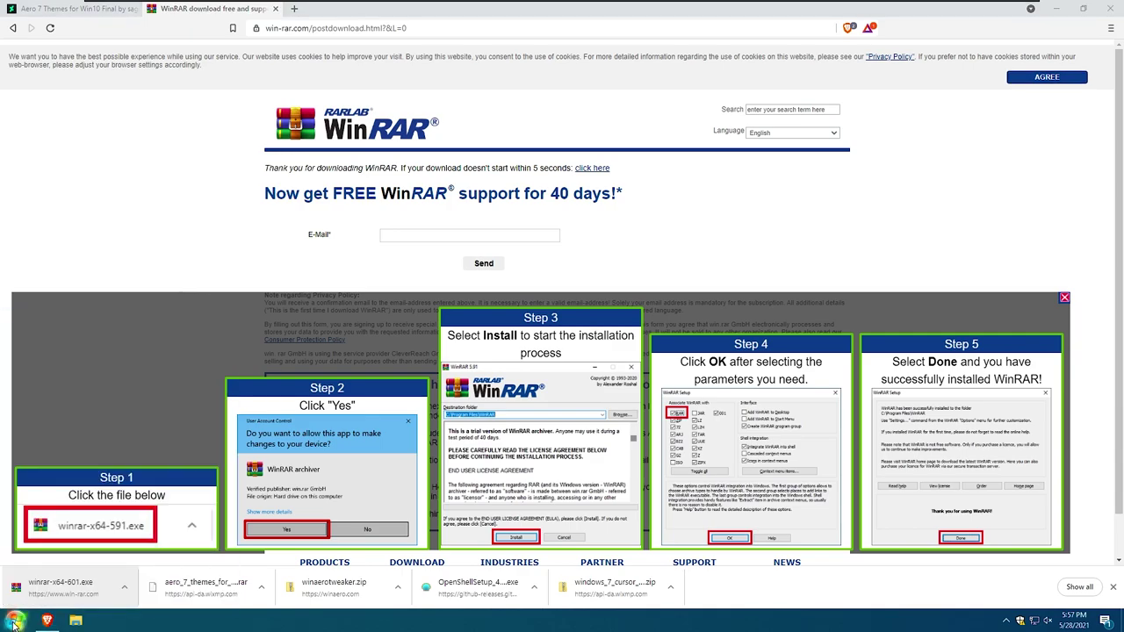
- Search the web for Microsoft PowerToys and open its GitHub repository
{"action": "key", "text": "ctrl+l"}
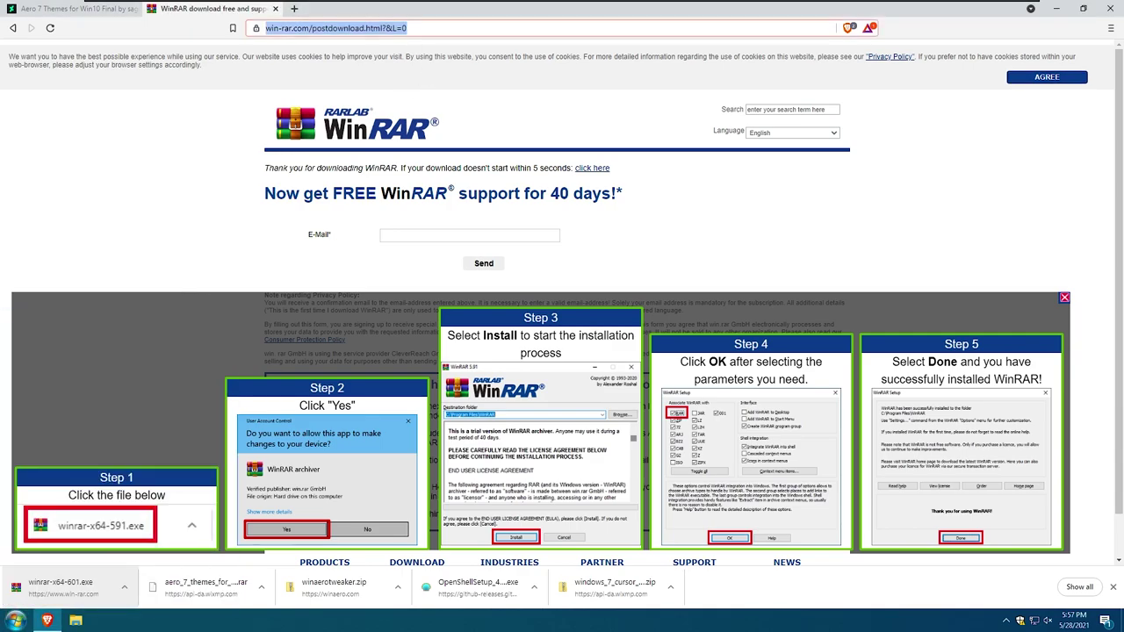
{"action": "type", "text": "microsoft"}
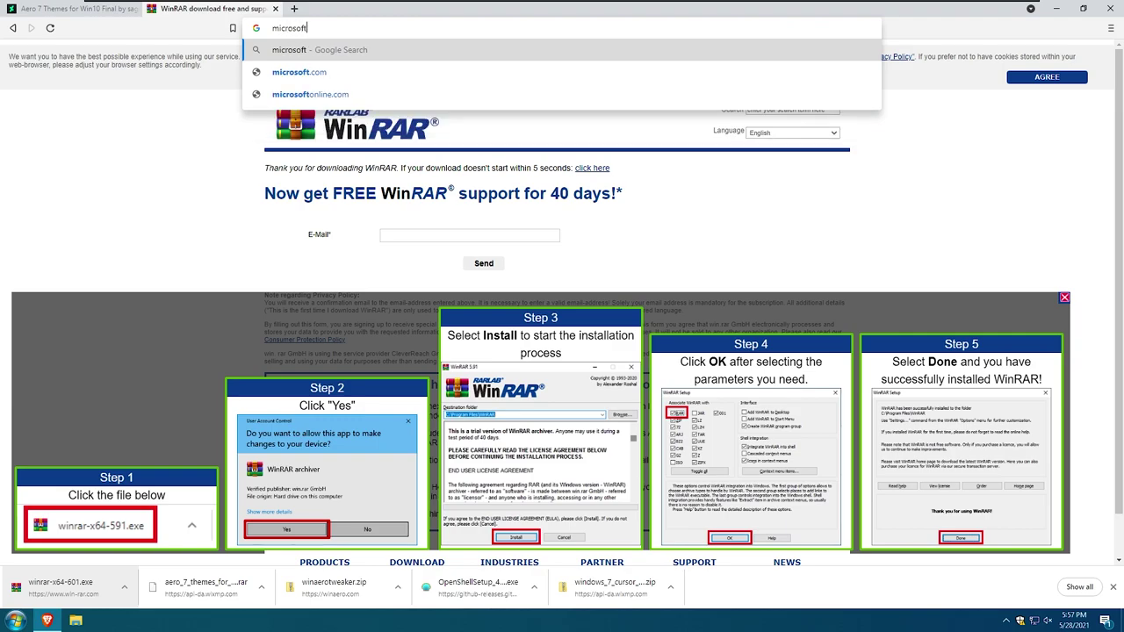
{"action": "type", "text": " power tozs"}
{"action": "key", "text": "Return"}
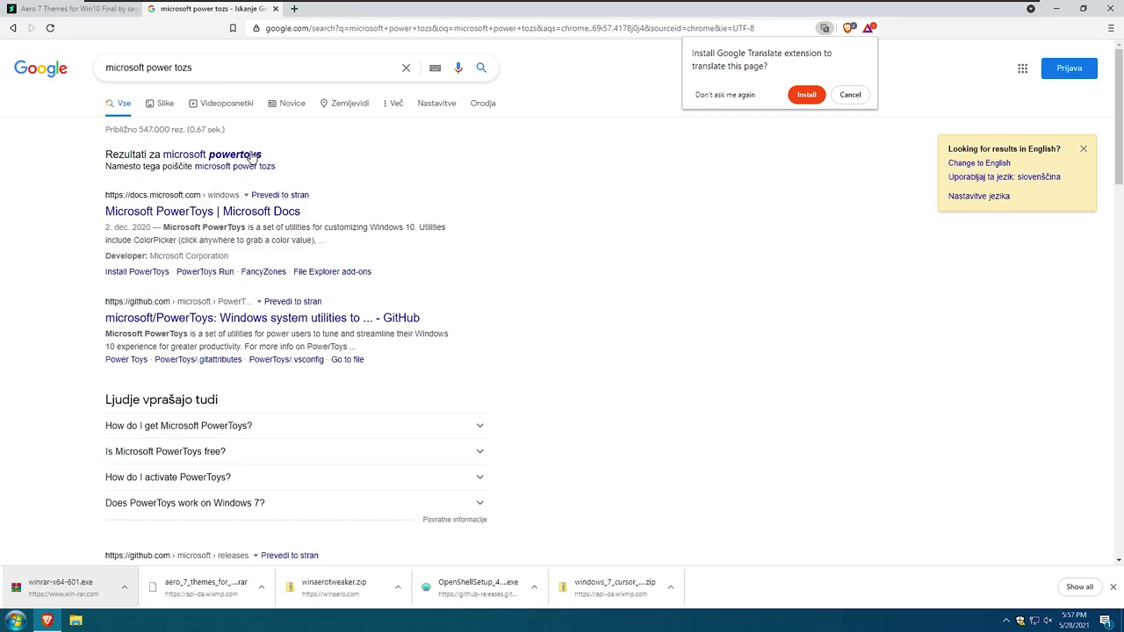
{"action": "left_click", "coordinate": [253, 155]}
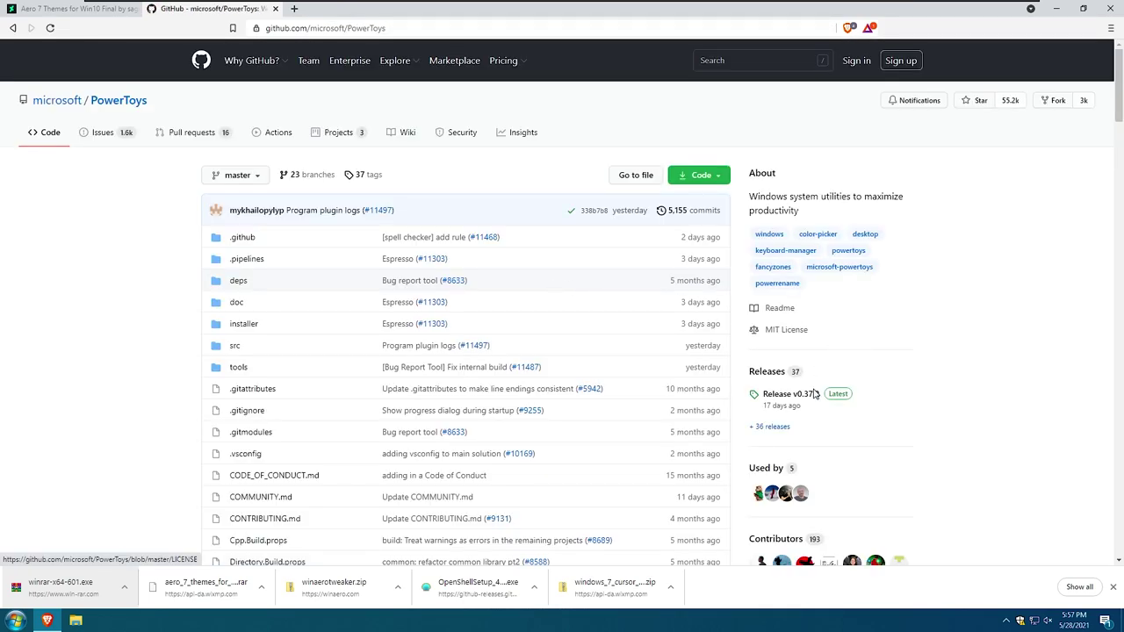
- Download PowerToysSetup-0.37.2-x64.exe from the repository's releases and save it to the Downloads folder
{"action": "left_click", "coordinate": [780, 426]}
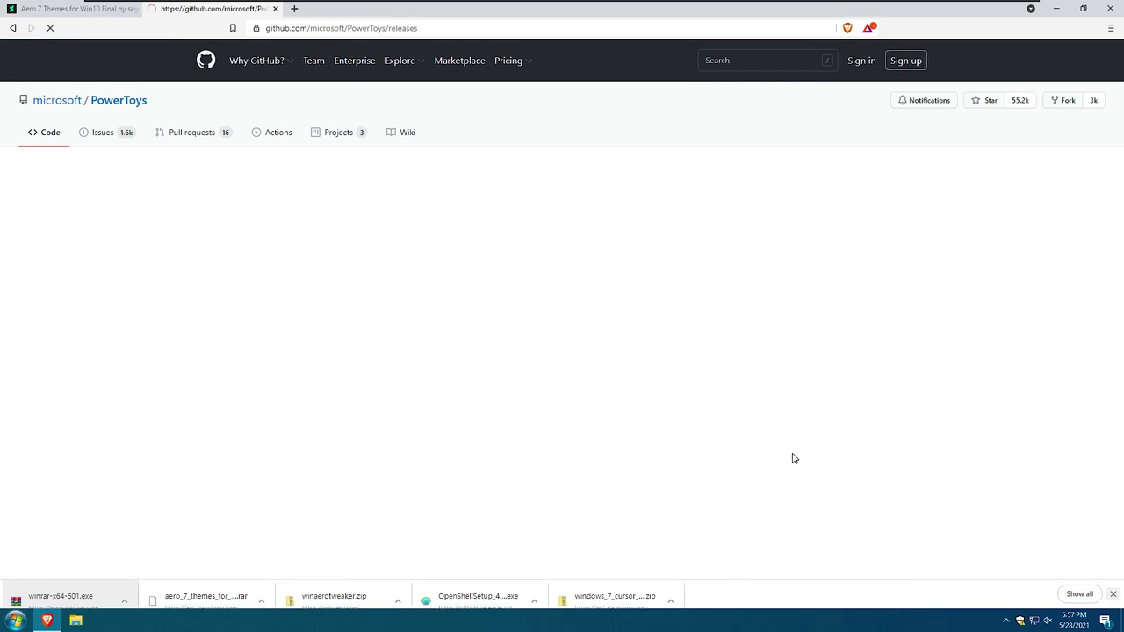
{"action": "left_click", "coordinate": [444, 453]}
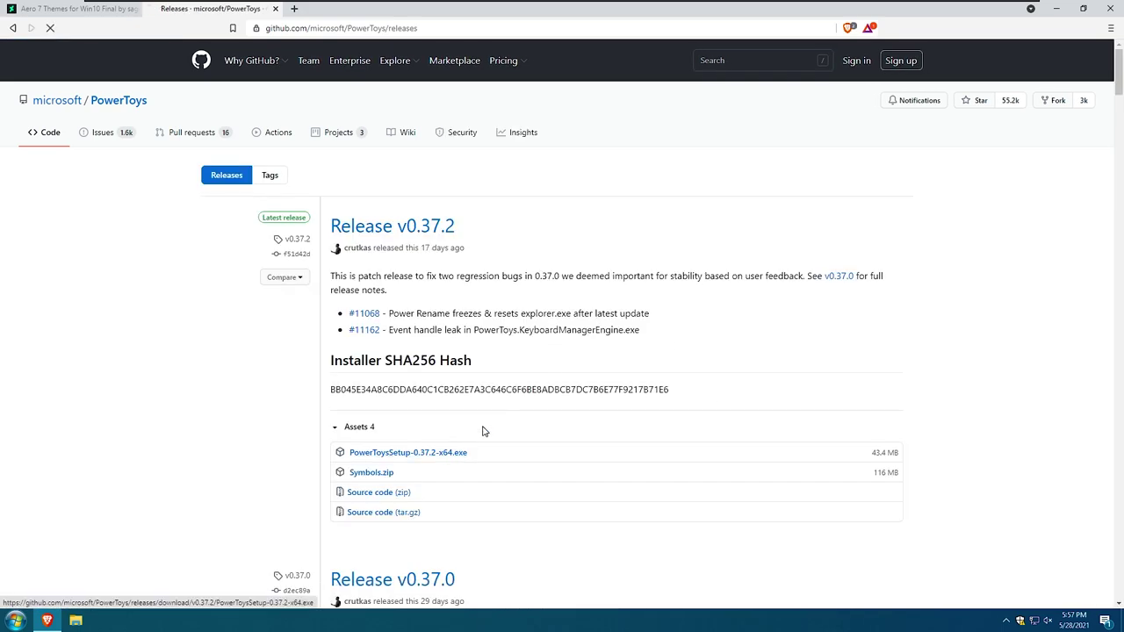
{"action": "left_click", "coordinate": [402, 260]}
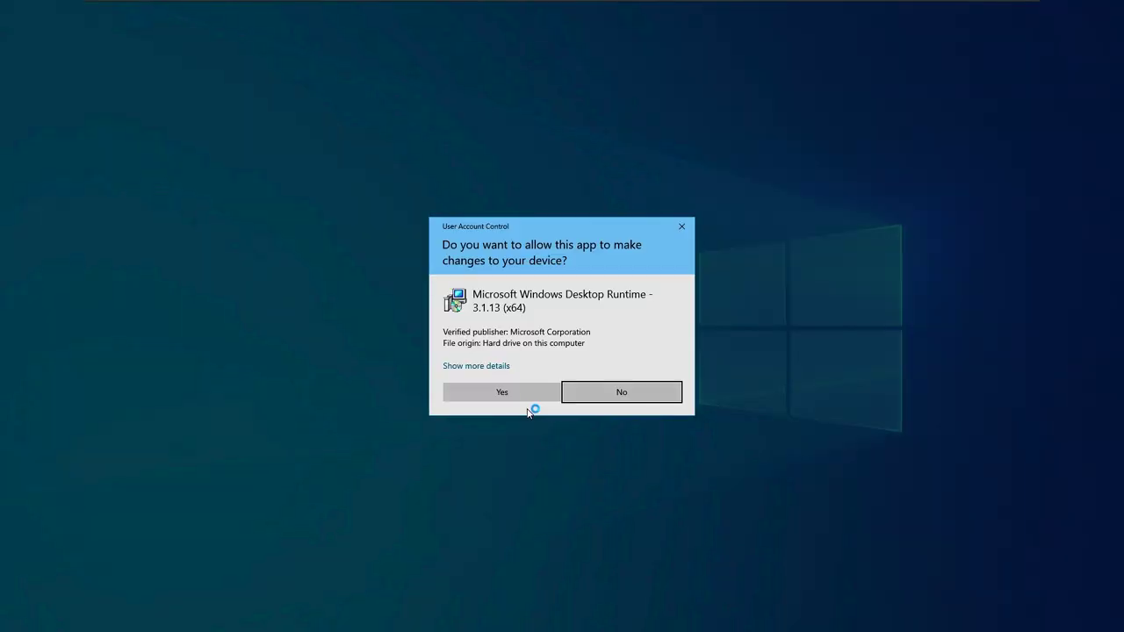
- Allow the Microsoft Windows Desktop Runtime installation and complete the PowerToys (Preview) setup wizard
{"action": "left_click", "coordinate": [522, 394]}
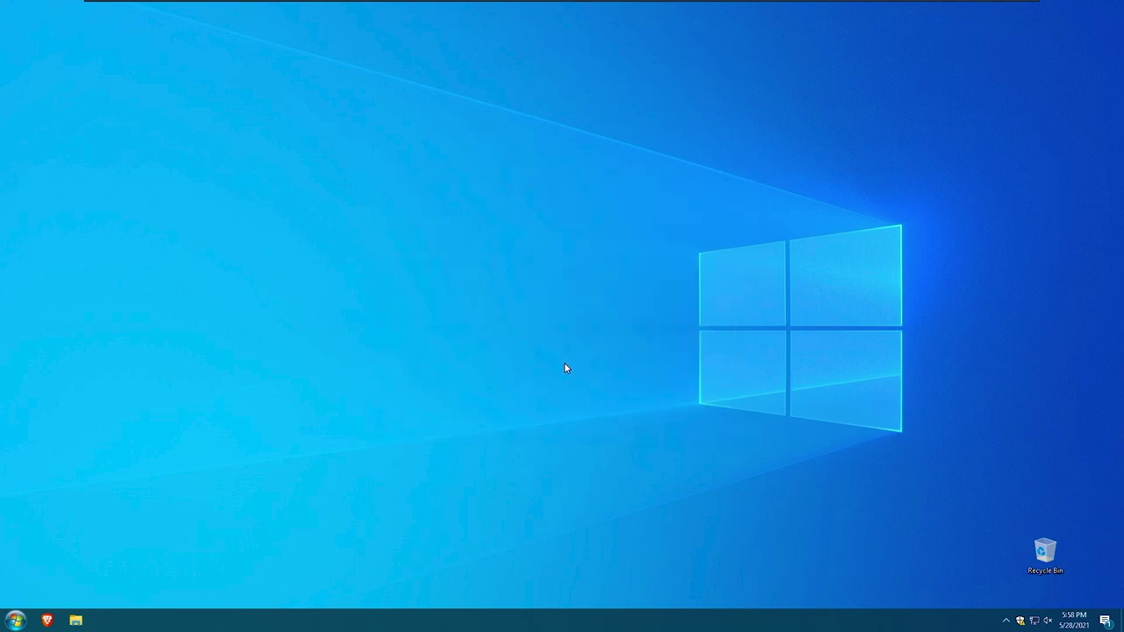
{"action": "left_click", "coordinate": [622, 400]}
{"action": "left_click", "coordinate": [621, 397]}
{"action": "left_click", "coordinate": [620, 401]}
{"action": "left_click", "coordinate": [620, 401]}
{"action": "left_click", "coordinate": [554, 394]}
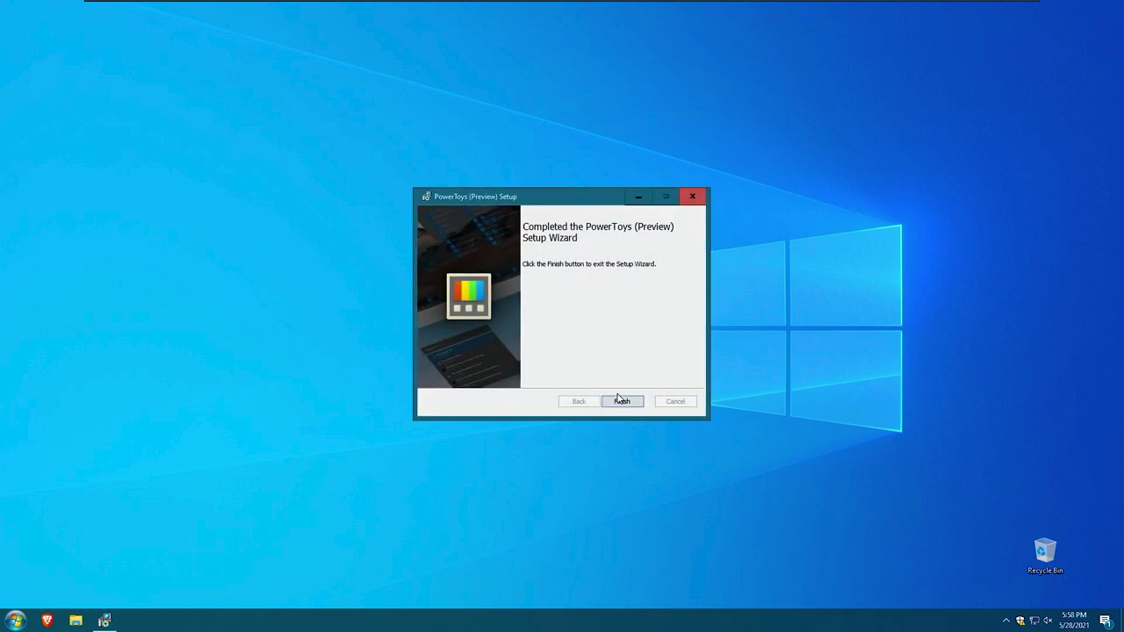
{"action": "left_click", "coordinate": [623, 402]}
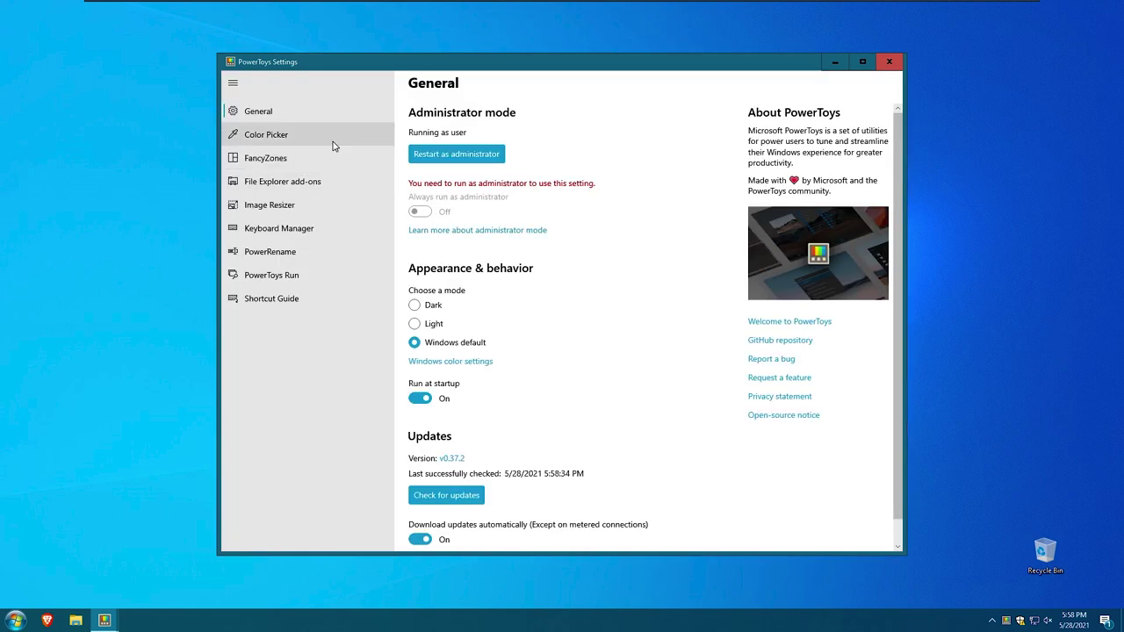
- View the PowerToys Run settings, including its launch shortcut, and close both PowerToys windows
{"action": "left_click", "coordinate": [299, 275]}
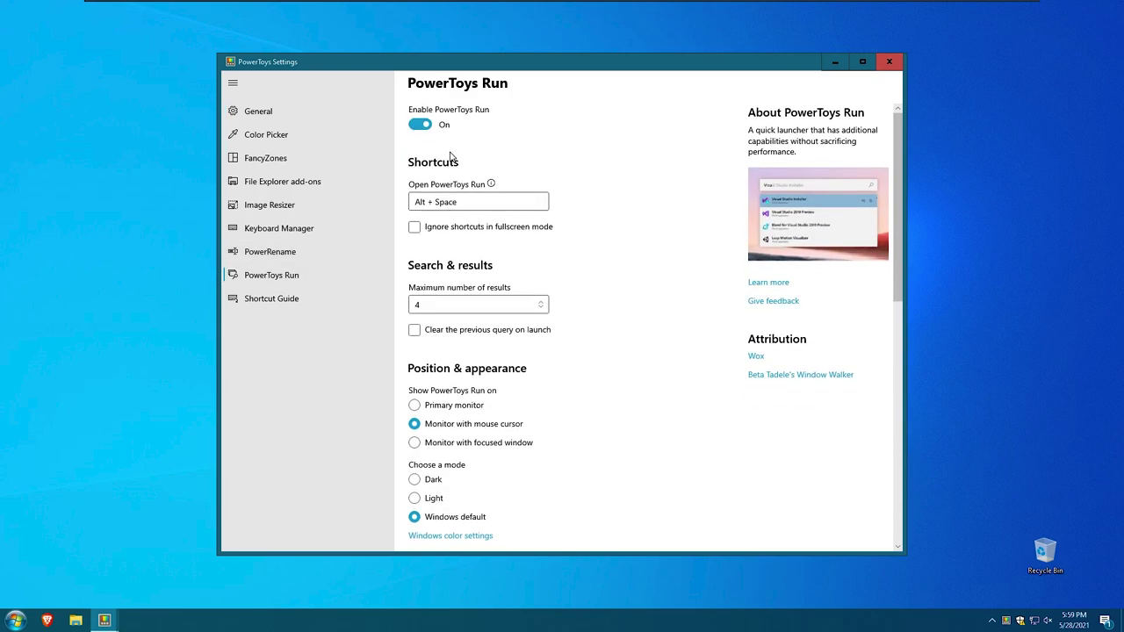
{"action": "left_click", "coordinate": [890, 63]}
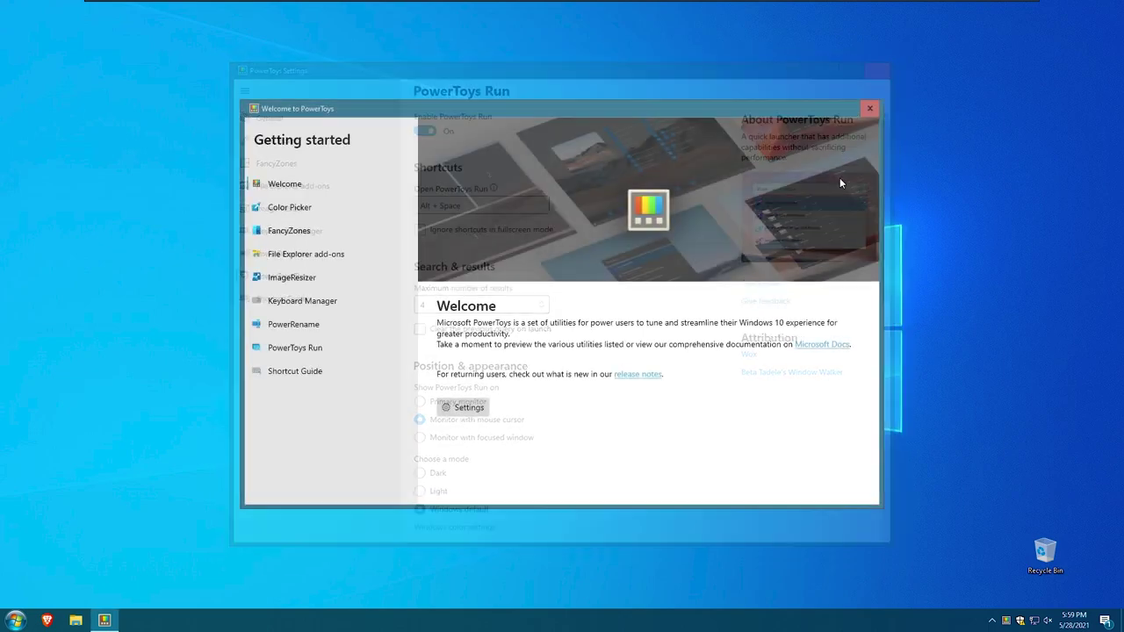
{"action": "left_click", "coordinate": [869, 108]}
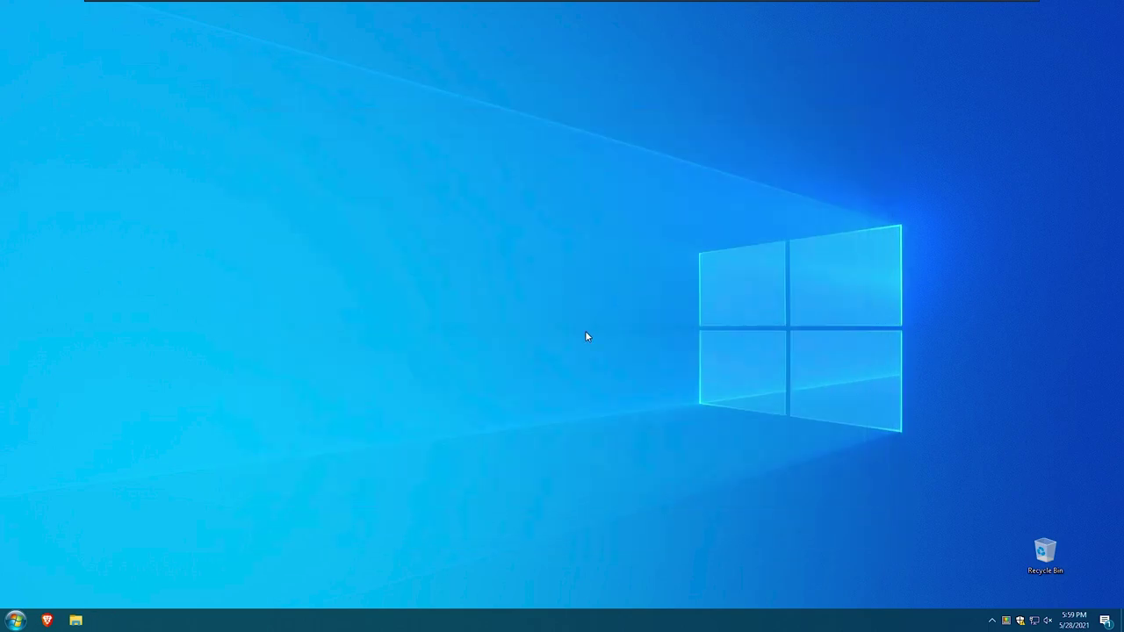
- Try the PowerToys Run launcher by searching for cmd, and dismiss it
{"action": "key", "text": "alt+space"}
{"action": "type", "text": "cmd"}
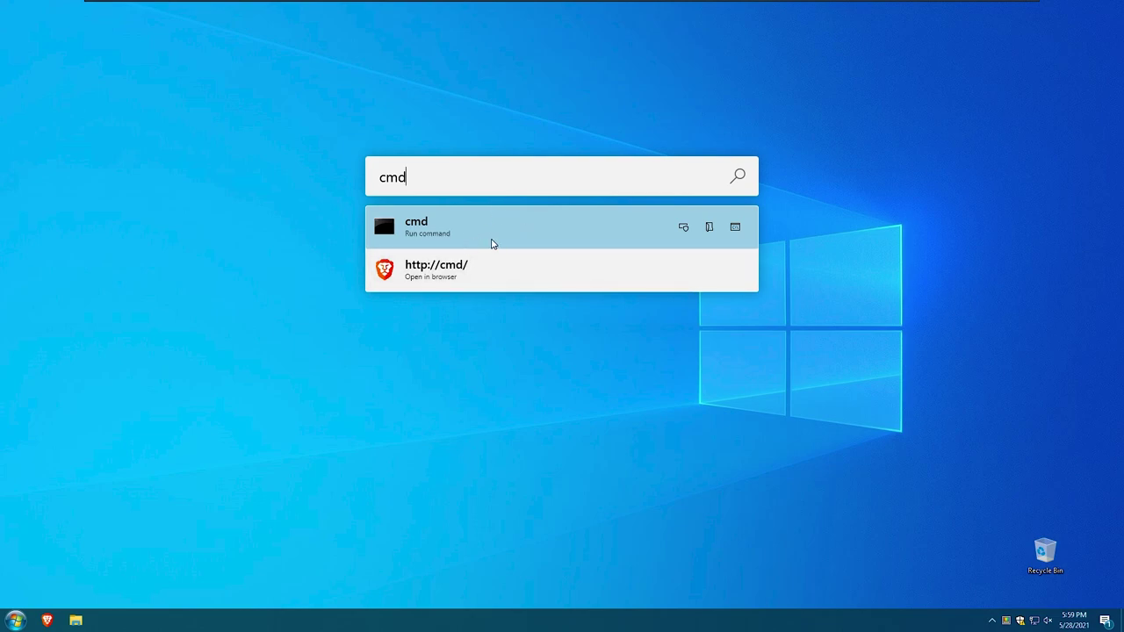
{"action": "left_click", "coordinate": [242, 391]}
- In the Windows taskbar personalization settings, set Combine taskbar buttons to Never and close Settings
{"action": "left_click", "coordinate": [16, 620]}
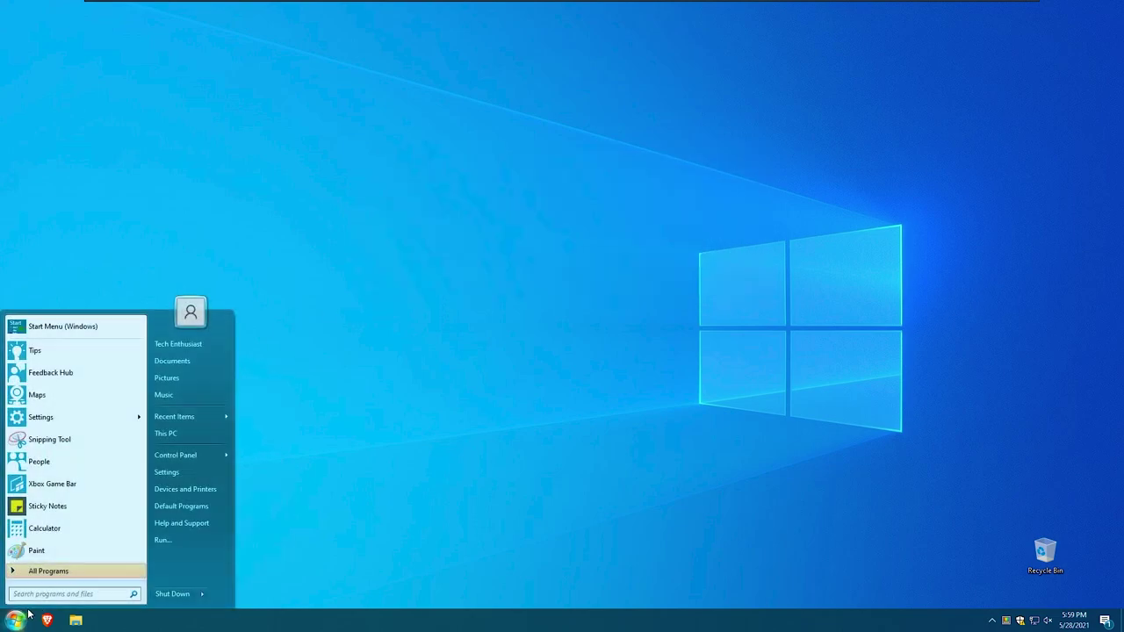
{"action": "left_click", "coordinate": [69, 422]}
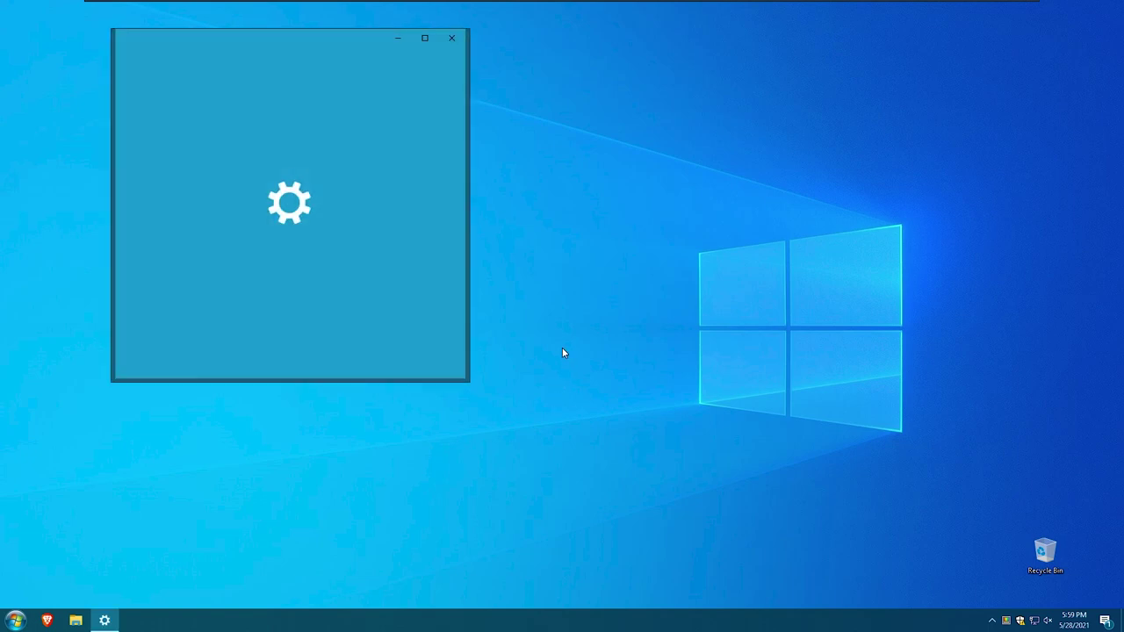
{"action": "left_click_drag", "start_coordinate": [313, 45], "coordinate": [490, 82]}
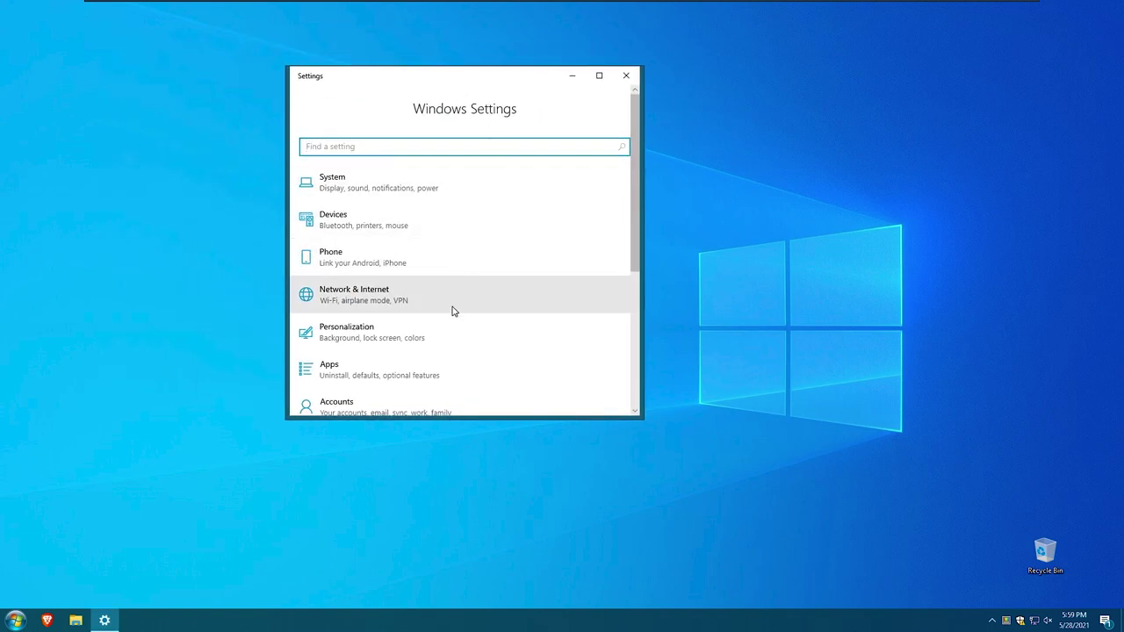
{"action": "scroll", "coordinate": [454, 307], "scroll_direction": "down", "scroll_amount": 3}
{"action": "left_click", "coordinate": [426, 141]}
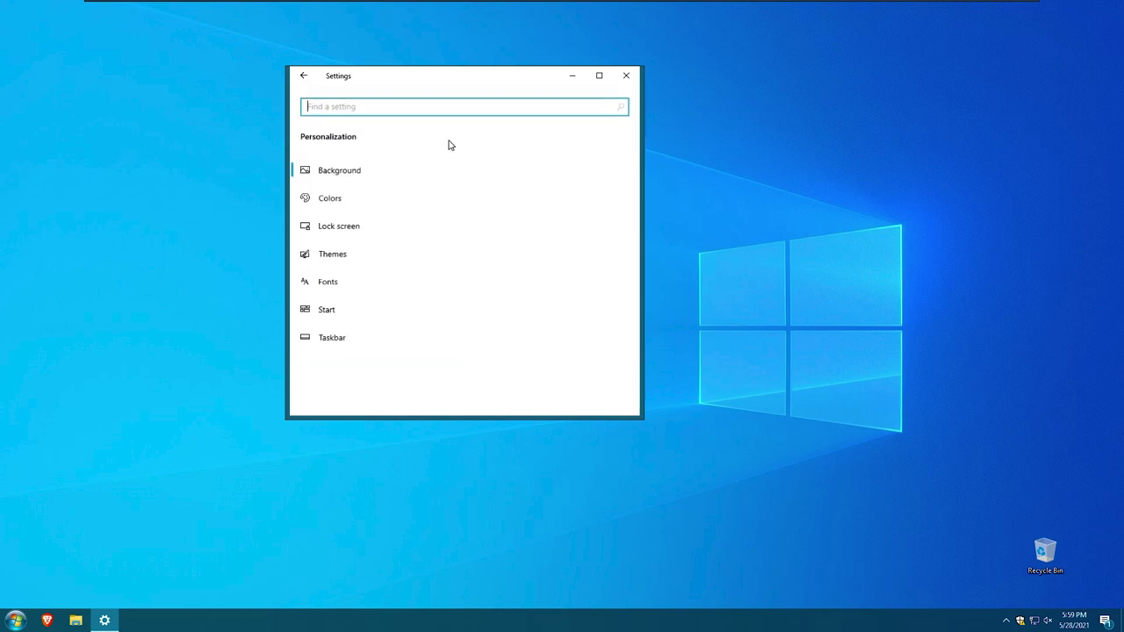
{"action": "left_click", "coordinate": [386, 335]}
{"action": "scroll", "coordinate": [420, 220], "scroll_direction": "down", "scroll_amount": 3}
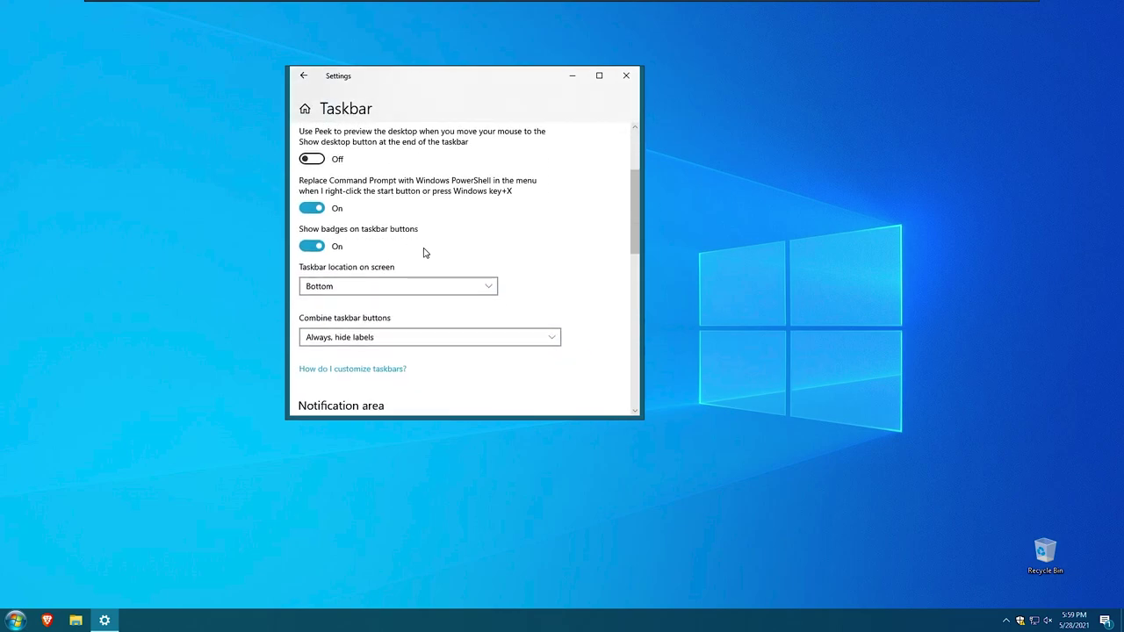
{"action": "left_click", "coordinate": [425, 339]}
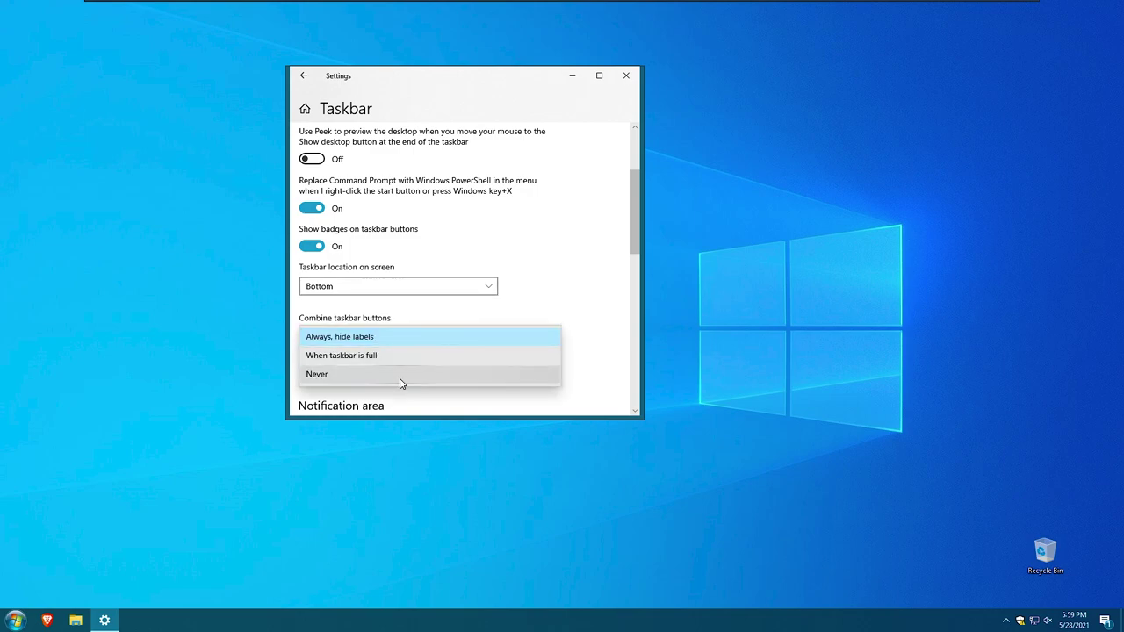
{"action": "left_click", "coordinate": [400, 377]}
{"action": "left_click", "coordinate": [627, 75]}
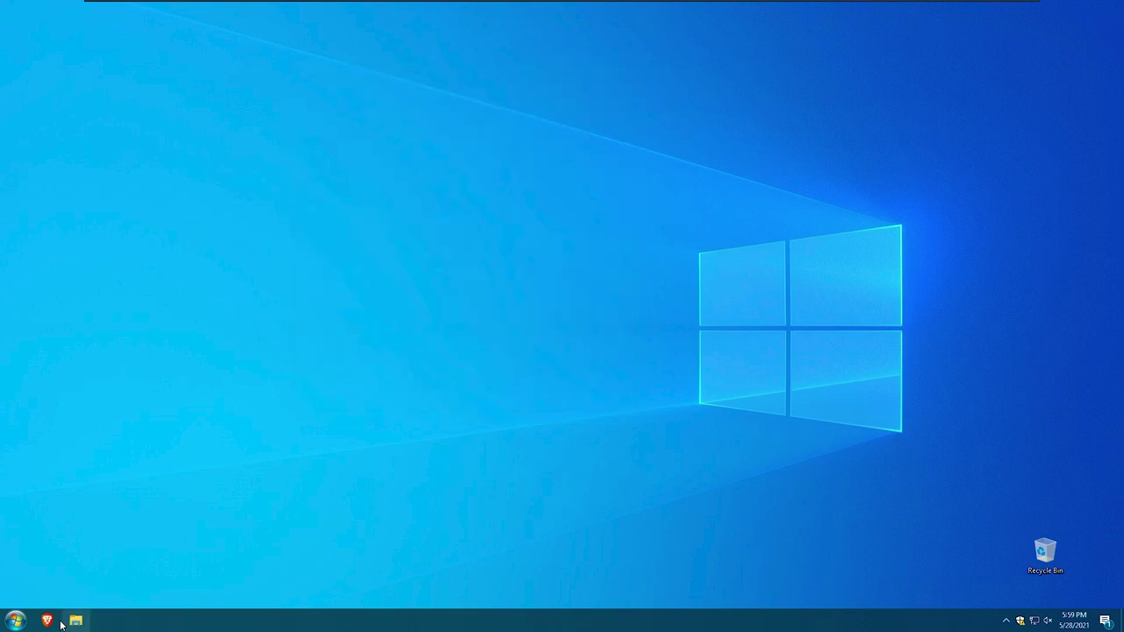
- Open the browser and a File Explorer window to check the taskbar button labels, and close the File Explorer window
{"action": "left_click", "coordinate": [91, 615]}
{"action": "left_click", "coordinate": [142, 620]}
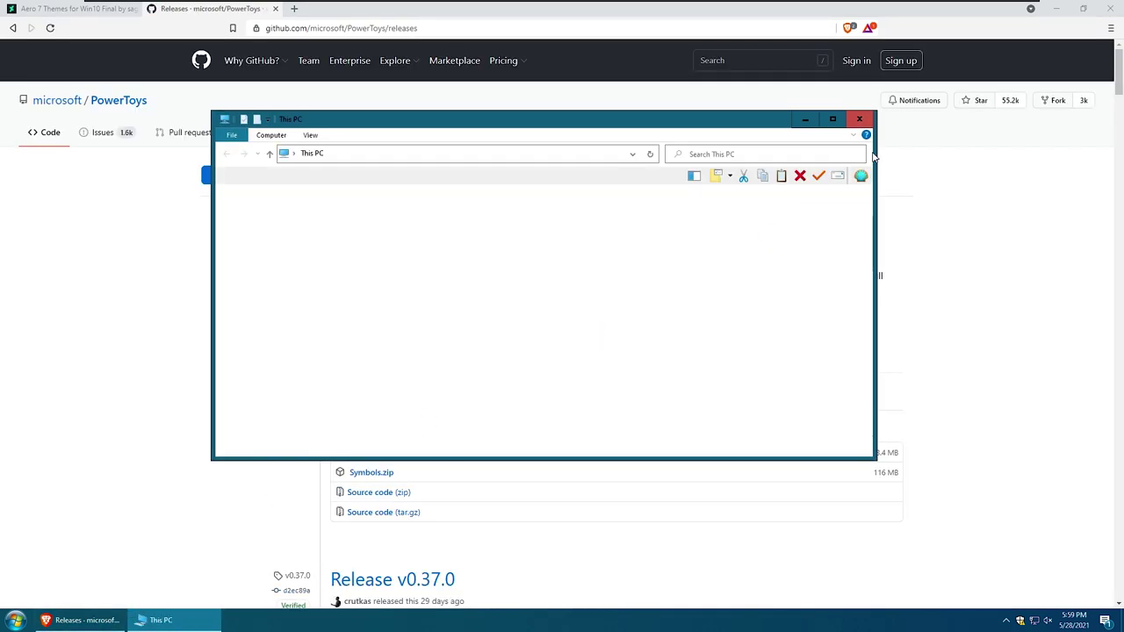
{"action": "left_click", "coordinate": [859, 118]}
- Search the web for "windows 7 wallpaper" and open the WallpaperAccess Windows 7 Wallpapers page
{"action": "key", "text": "ctrl+l"}
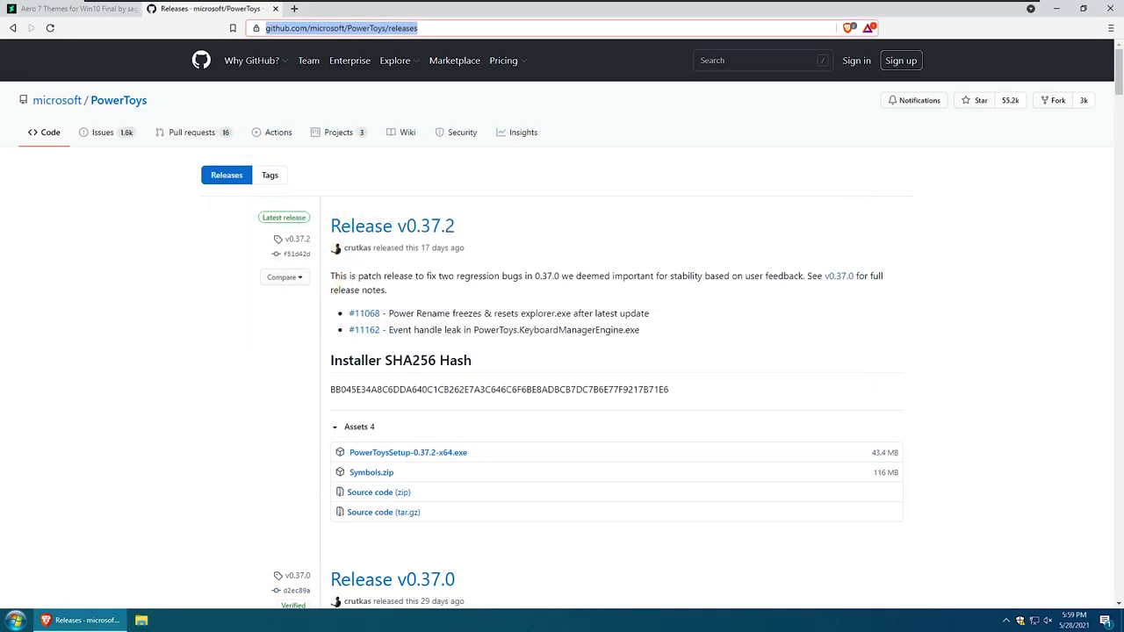
{"action": "type", "text": "windows 7 wallpaper"}
{"action": "key", "text": "Return"}
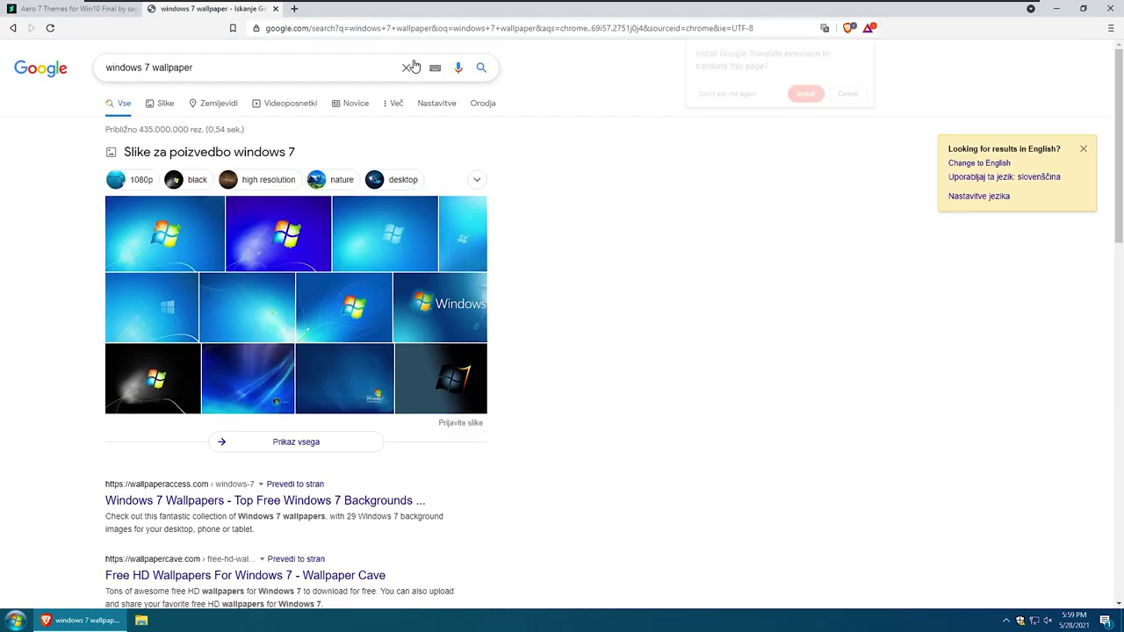
{"action": "left_click", "coordinate": [268, 501]}
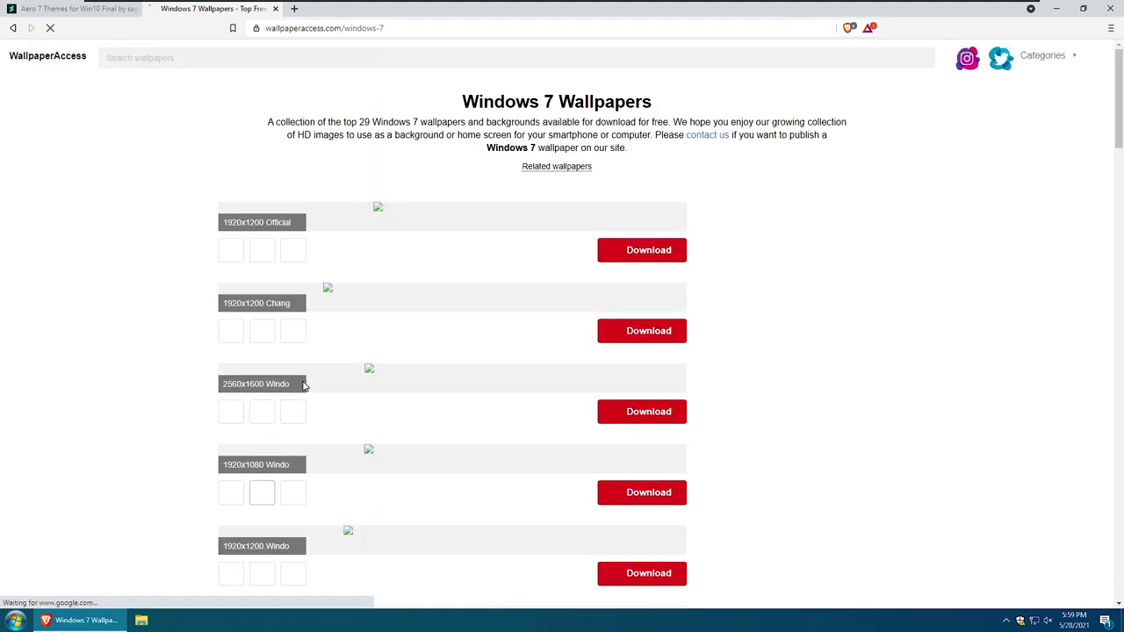
- Download the official 1920x1200 Windows 7 wallpaper at full resolution and save it to the Downloads folder
{"action": "scroll", "coordinate": [397, 323], "scroll_direction": "down", "scroll_amount": 1}
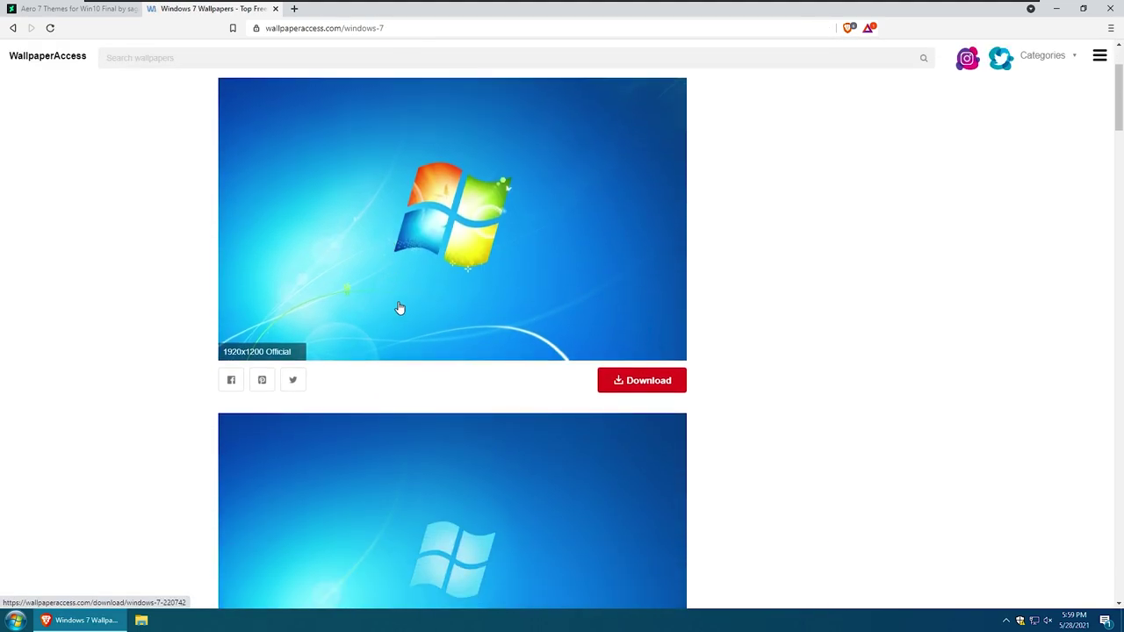
{"action": "left_click", "coordinate": [643, 338]}
{"action": "left_click", "coordinate": [610, 361]}
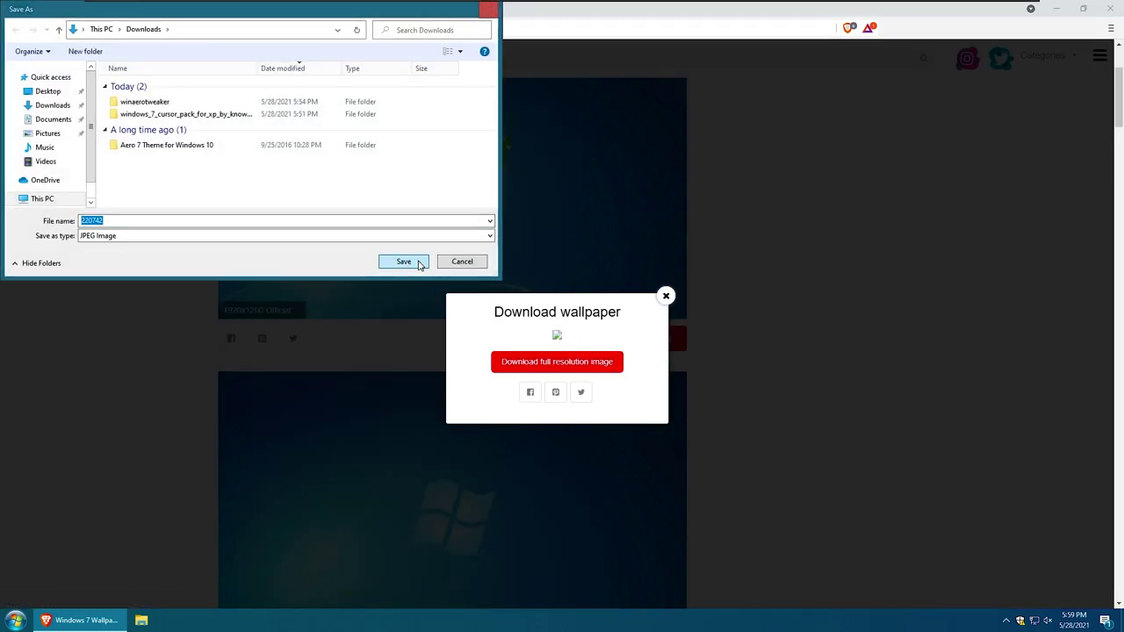
{"action": "left_click", "coordinate": [419, 261]}
- Show the downloaded wallpaper 220742.jpg in its folder, close the browser, and set the image as the desktop background
{"action": "right_click", "coordinate": [84, 579]}
{"action": "left_click", "coordinate": [238, 509]}
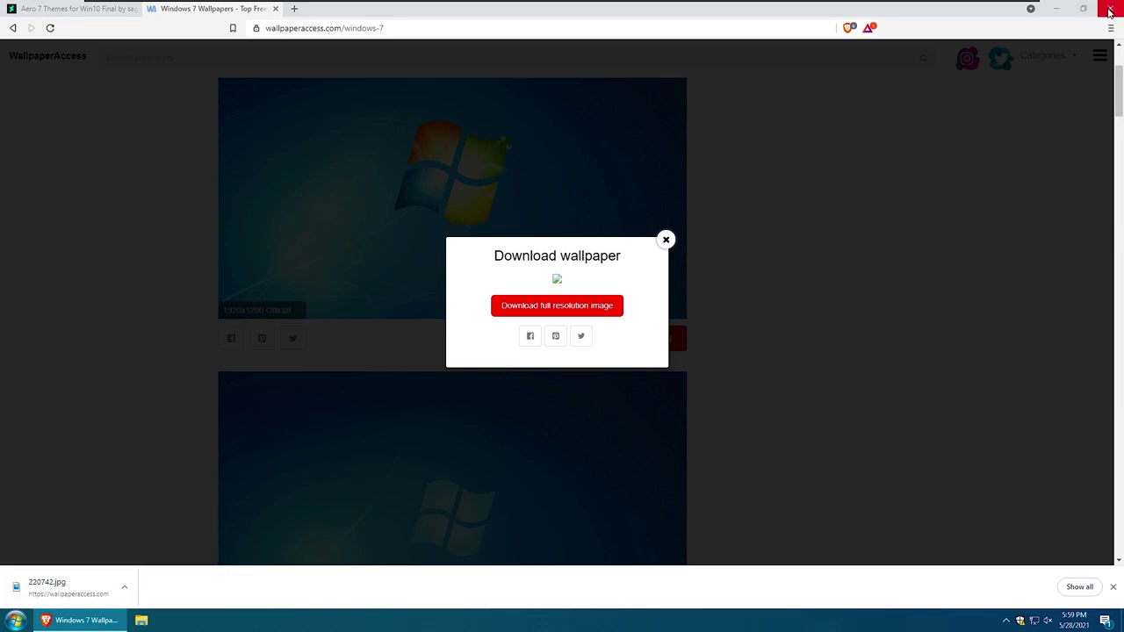
{"action": "left_click", "coordinate": [1110, 8]}
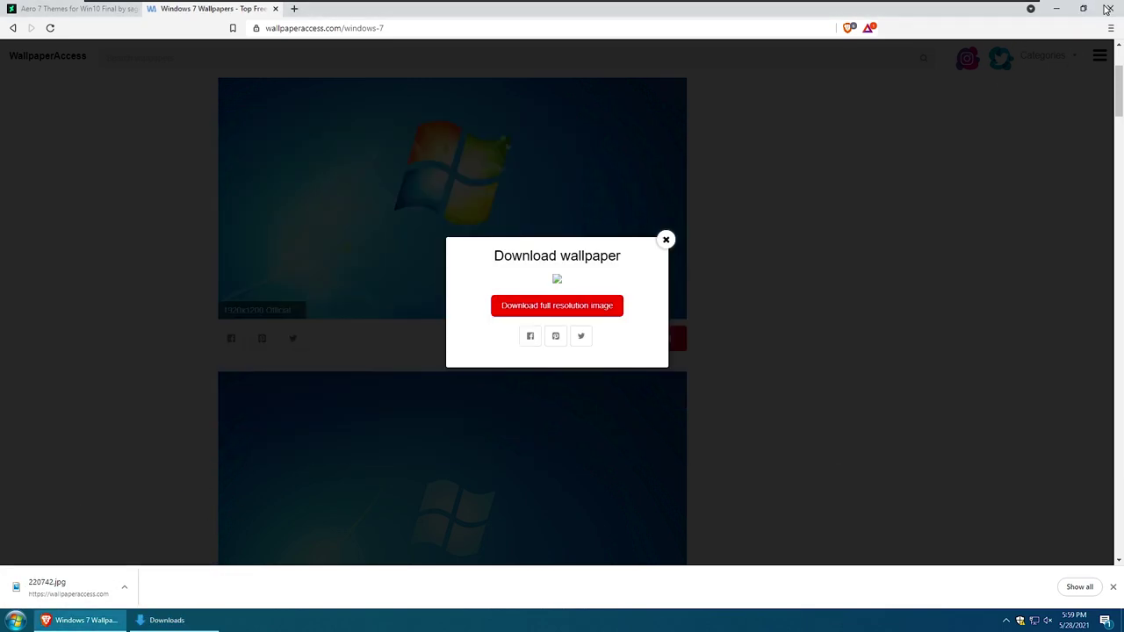
{"action": "right_click", "coordinate": [385, 227]}
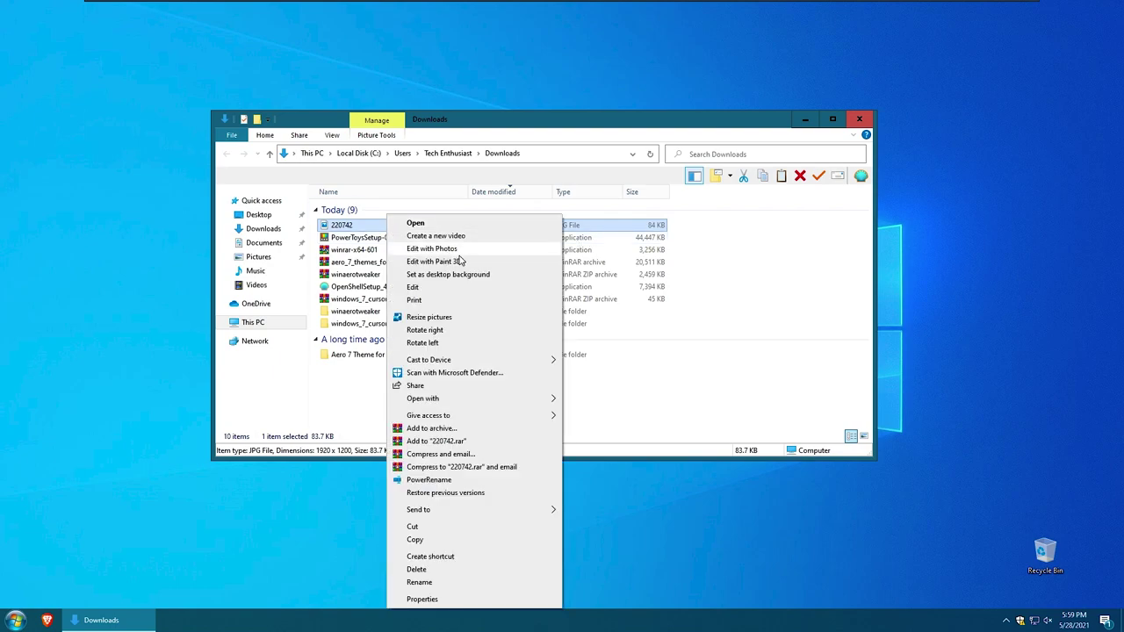
{"action": "left_click", "coordinate": [467, 274]}
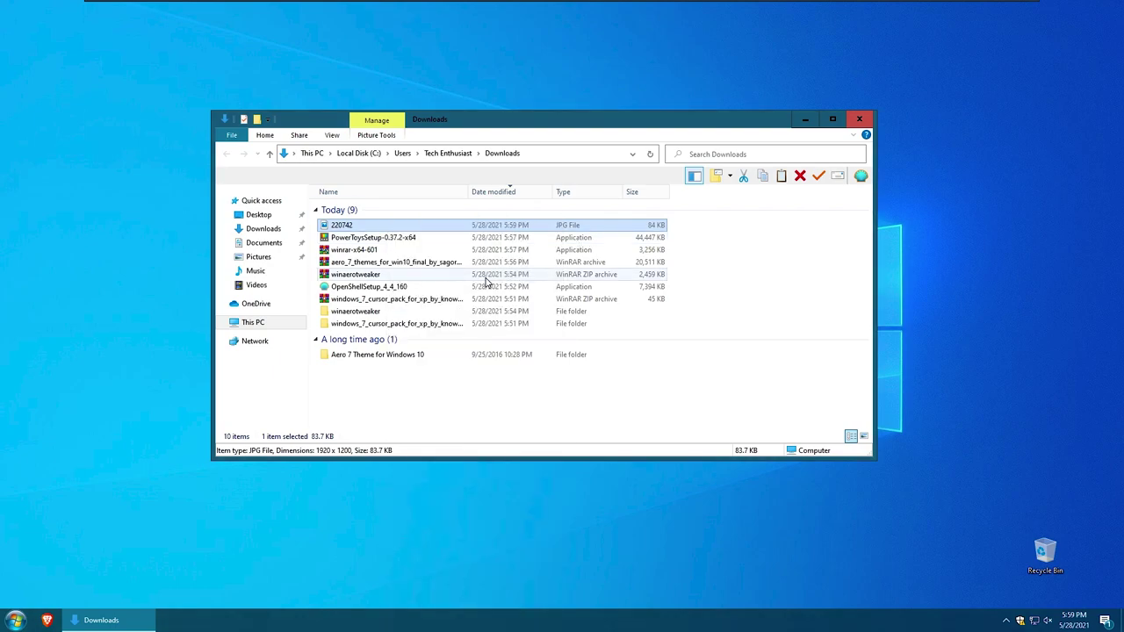